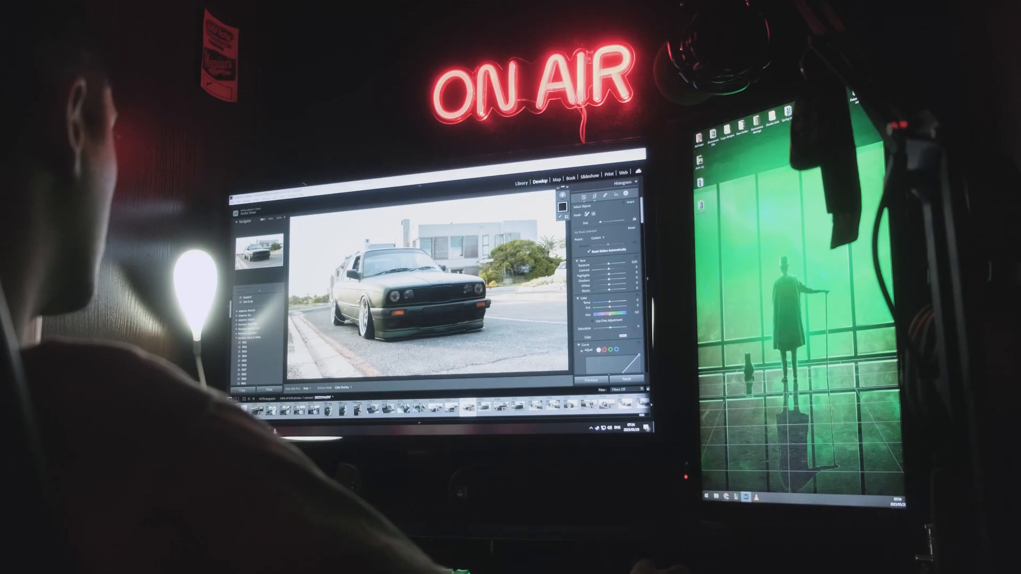
mouse_move(362, 262)
mouse_down()
mouse_move(412, 260)
mouse_move(469, 287)
mouse_move(473, 322)
mouse_up()
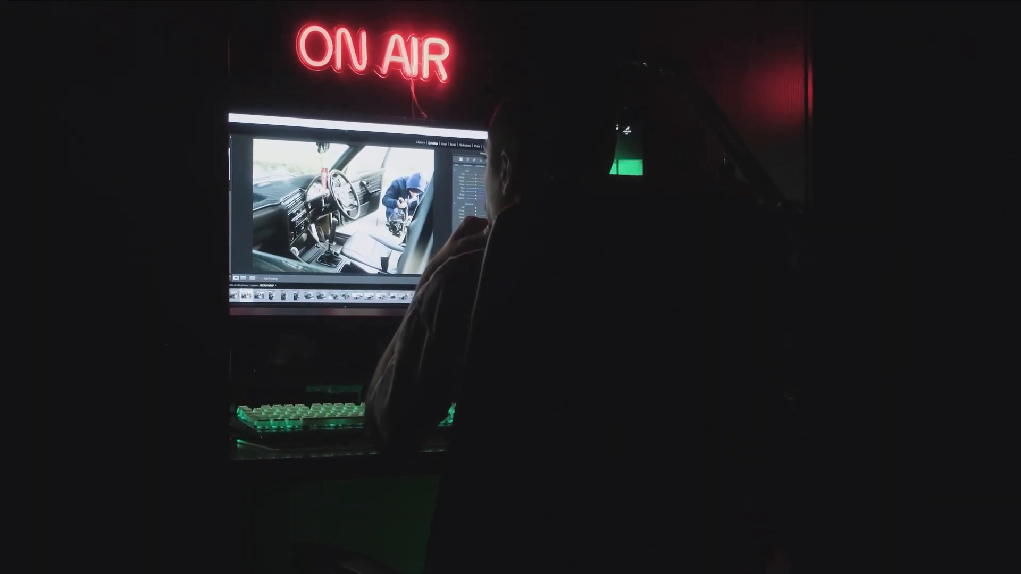
click(327, 172)
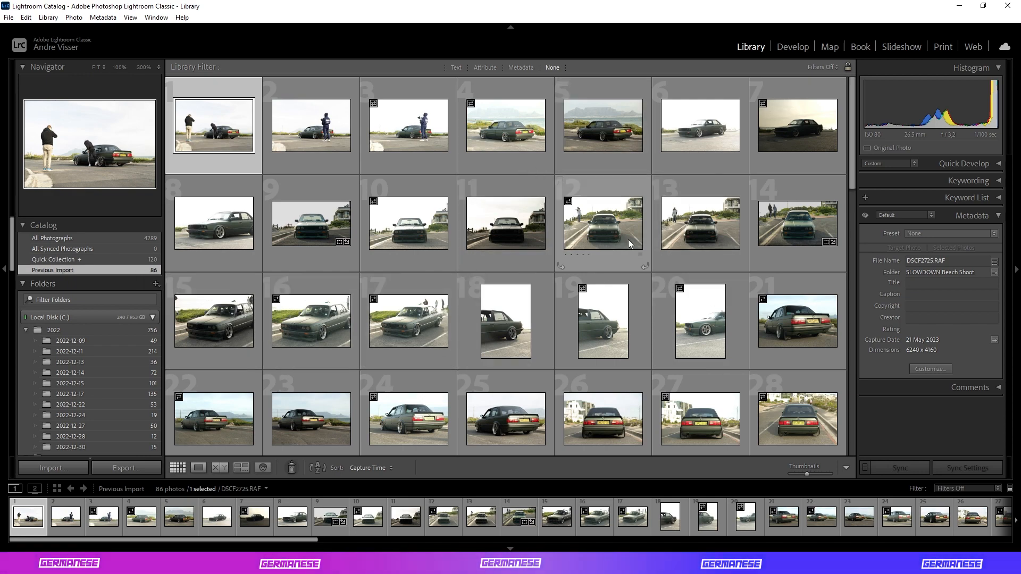
Step: Look through the photos in the Previous Import and in the Quick Collection
scroll(627, 239, down, 6)
scroll(628, 238, down, 3)
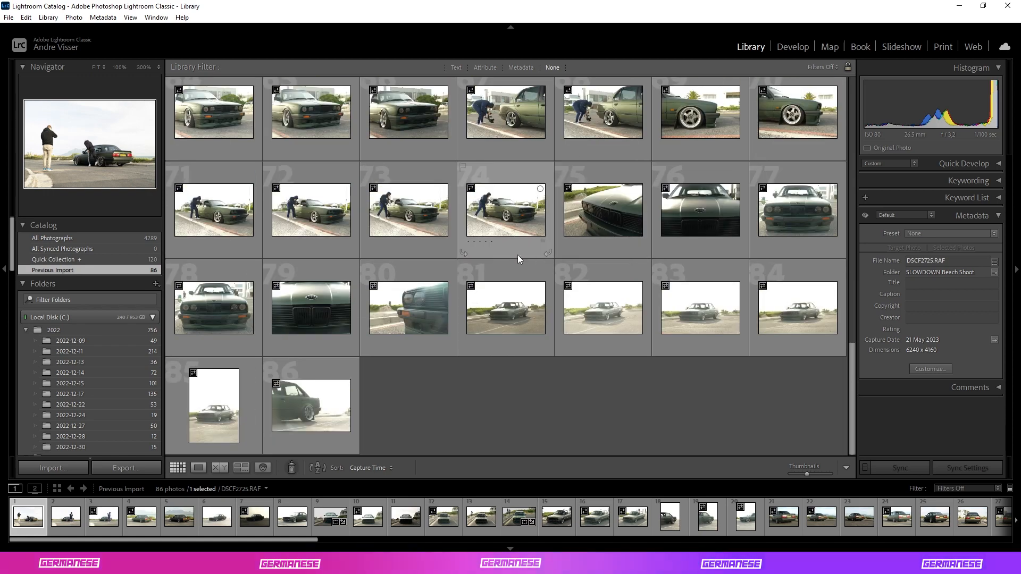
scroll(475, 404, up, 10)
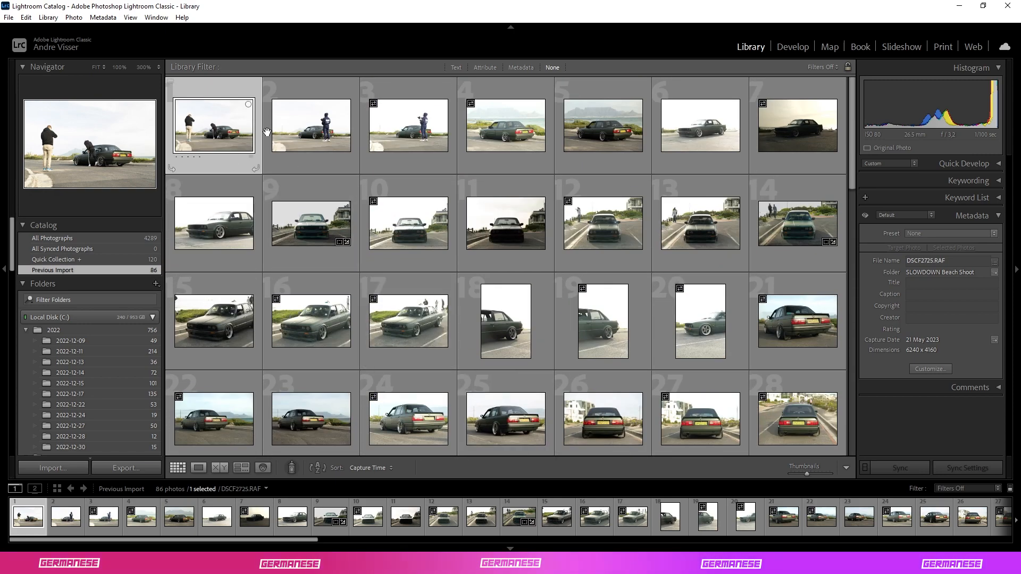
click(123, 260)
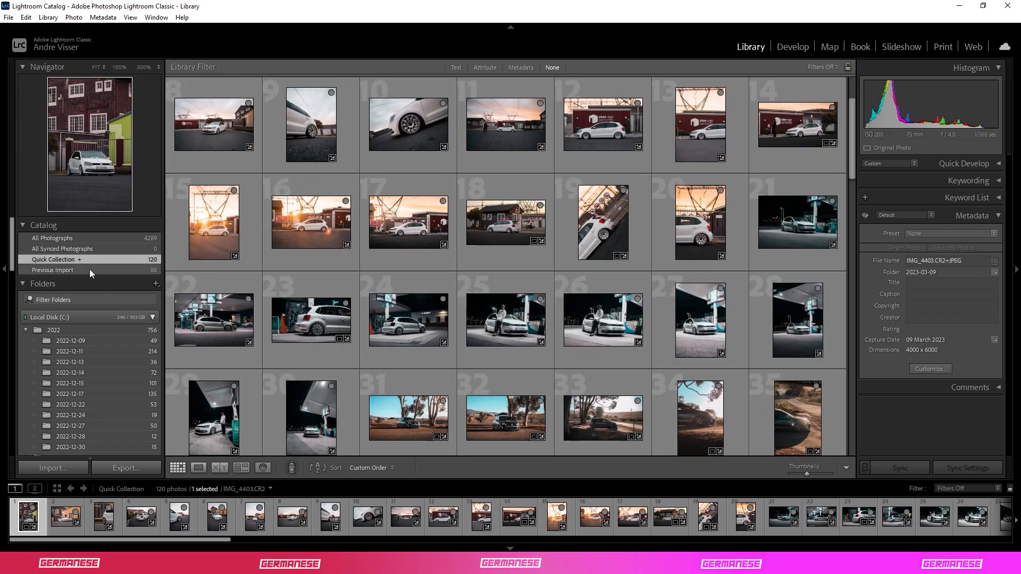
scroll(529, 387, down, 2)
scroll(529, 387, down, 10)
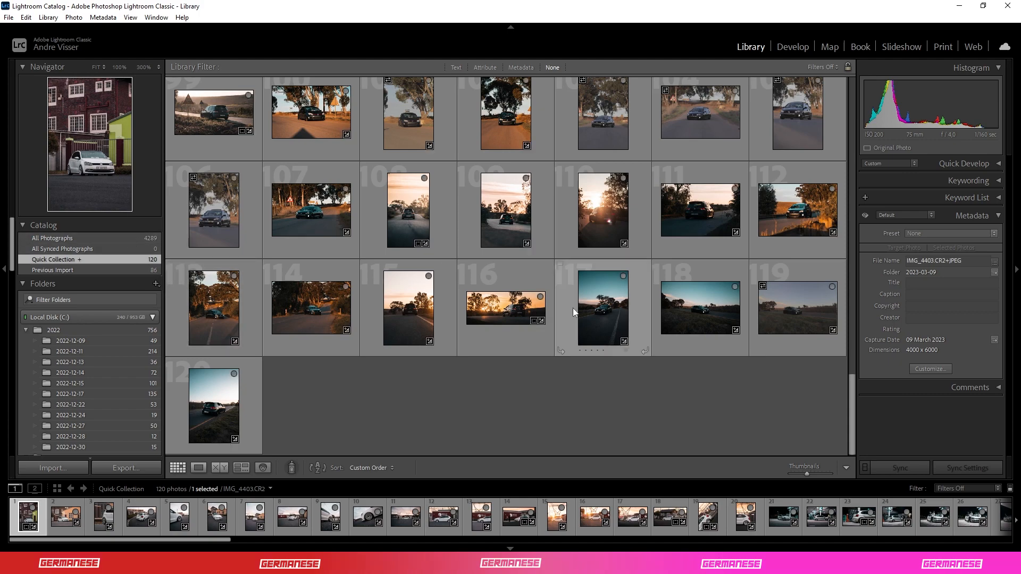
scroll(463, 270, up, 4)
scroll(463, 270, up, 8)
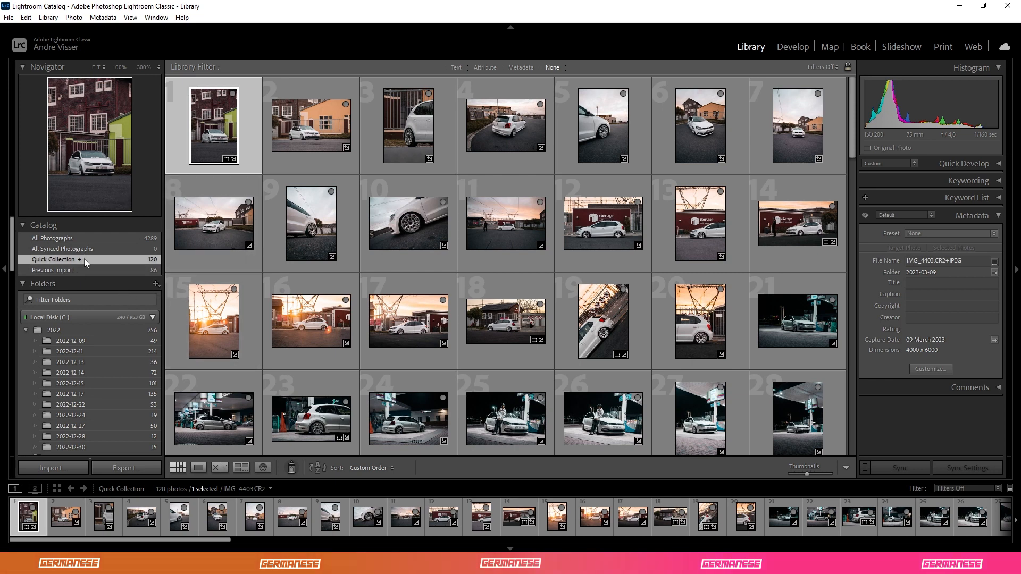
Step: Open the first Previous Import photo in Loupe view and advance to photo 4
click(102, 266)
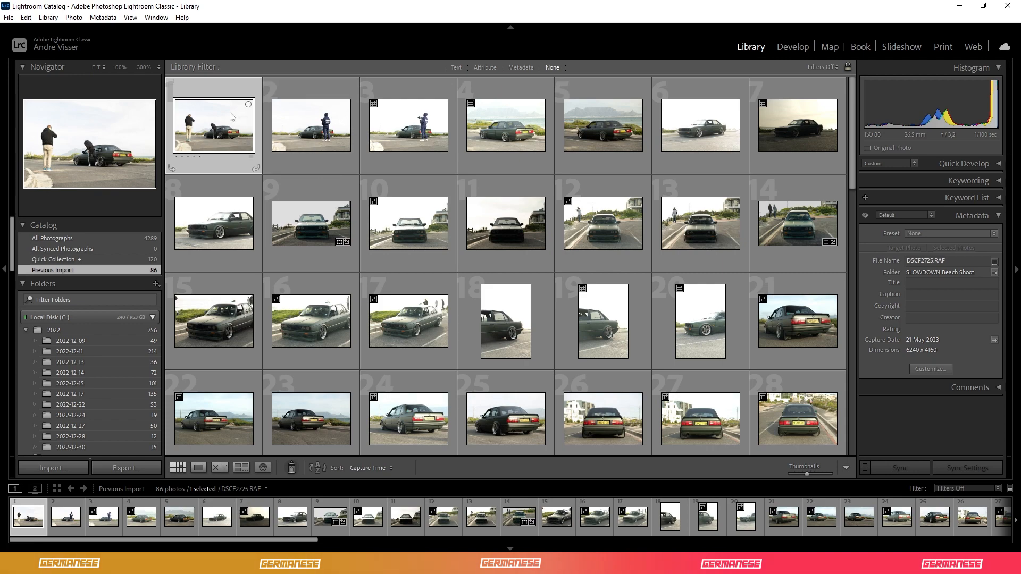
double_click(217, 133)
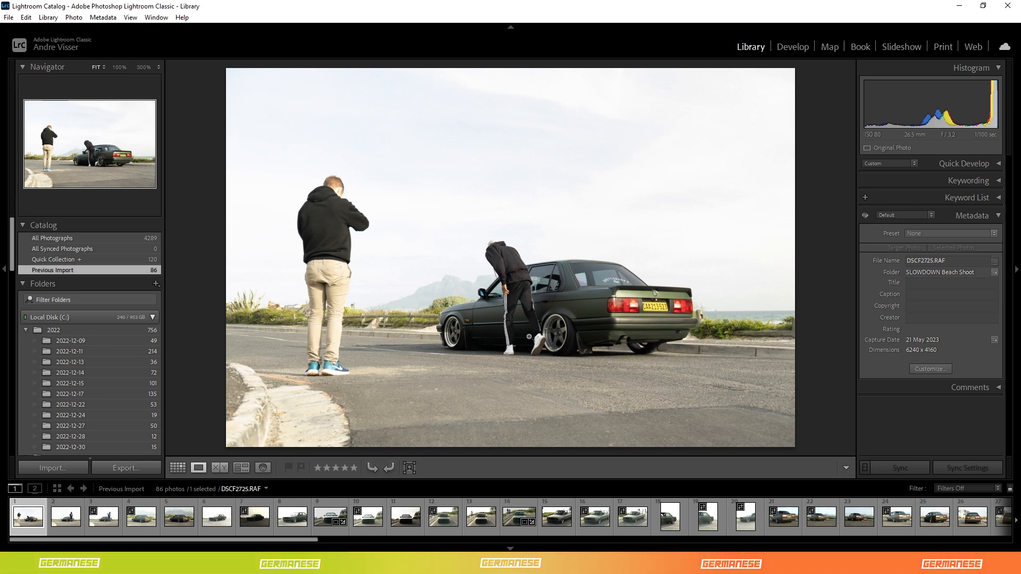
key(Right)
key(Right)
key(Right)
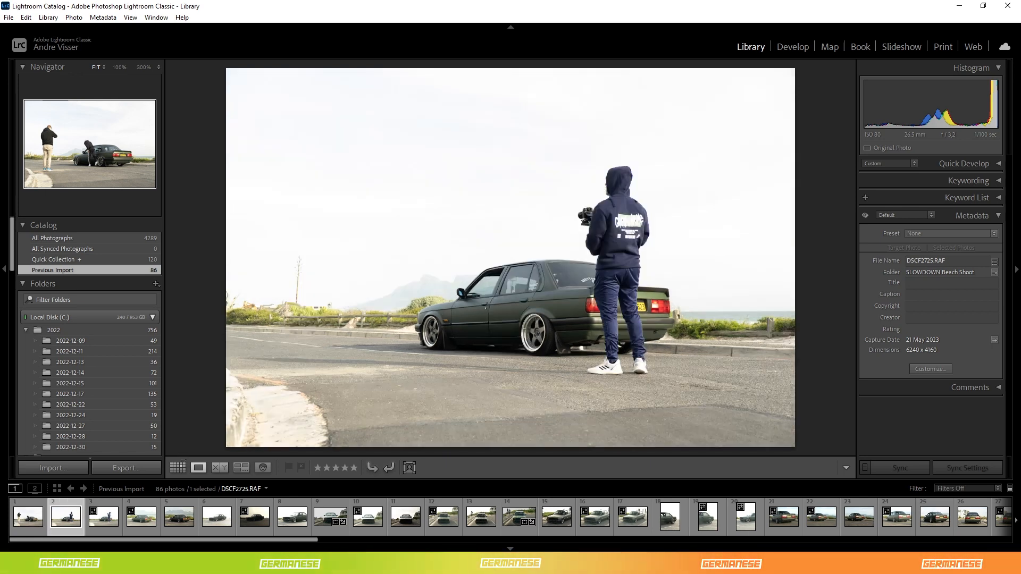
Step: Add photos 4, 2 and 5 of the Previous Import to the Quick Collection
key(b)
key(Left)
key(Left)
key(b)
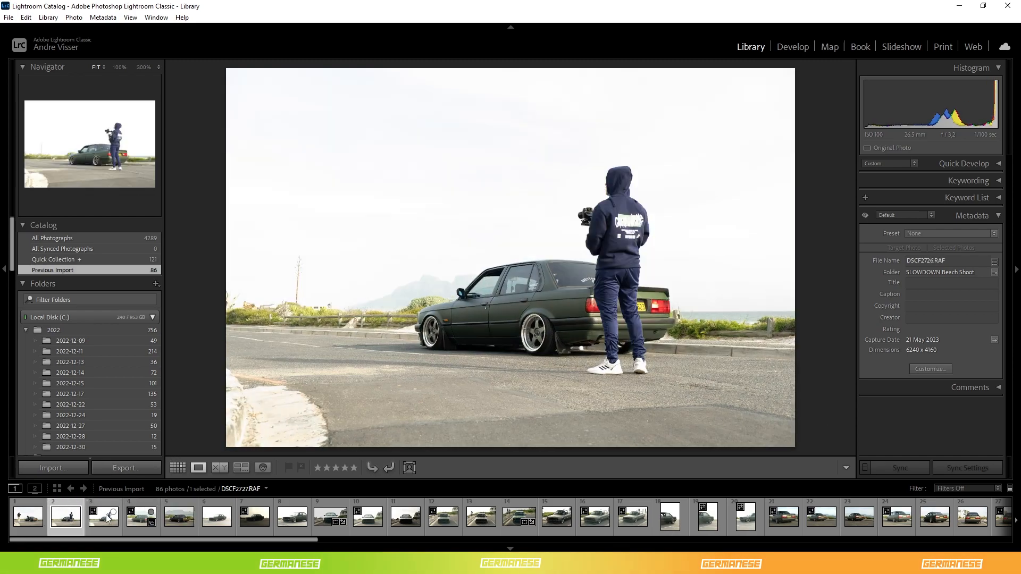
key(Right)
key(Right)
key(Right)
key(b)
Step: Add photos 12 and 14, front views of the car on the road, to the Quick Collection
key(Right)
key(Right)
key(Right)
key(Right)
key(Right)
key(Right)
key(Right)
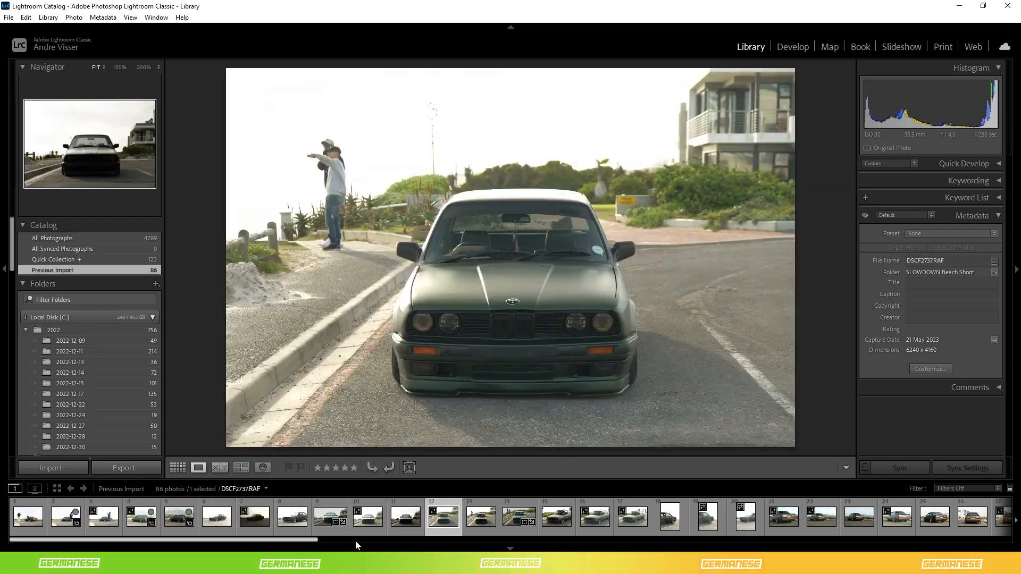
key(b)
key(Right)
key(Right)
key(b)
Step: Go back through the series and add the skipped photos 9 and 7 to the Quick Collection
key(Left)
key(Left)
key(Left)
key(Left)
key(Left)
key(b)
key(Left)
key(b)
Step: Add photos 15 and 18 of the Previous Import to the Quick Collection
key(Right)
key(Right)
key(Right)
key(Right)
key(Right)
key(Right)
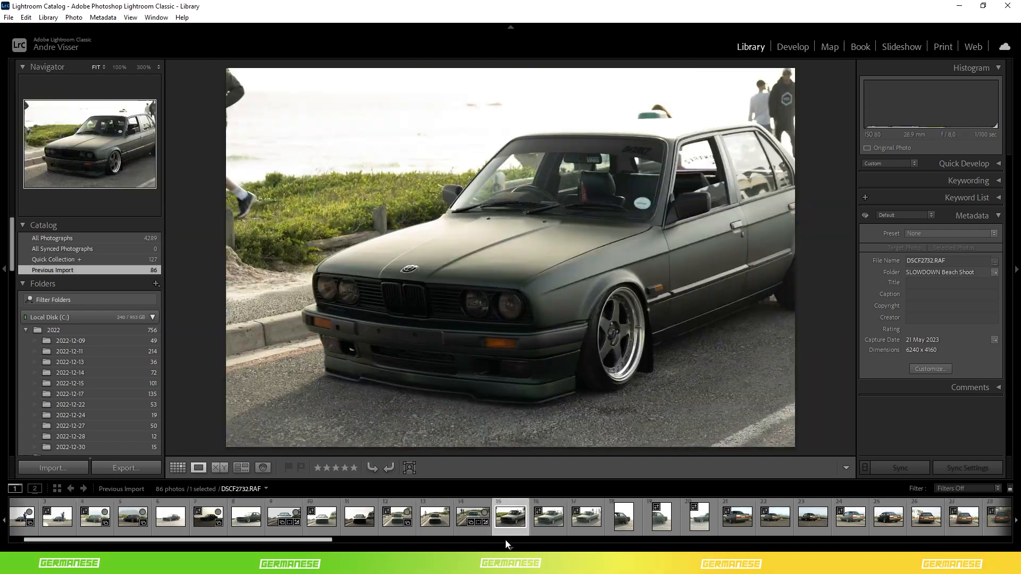
key(Right)
key(b)
key(Right)
key(Right)
key(Right)
key(b)
Step: Add the rear three-quarter shots, photos 22 and 25, to the Quick Collection
key(Right)
key(Right)
key(Right)
key(Right)
key(b)
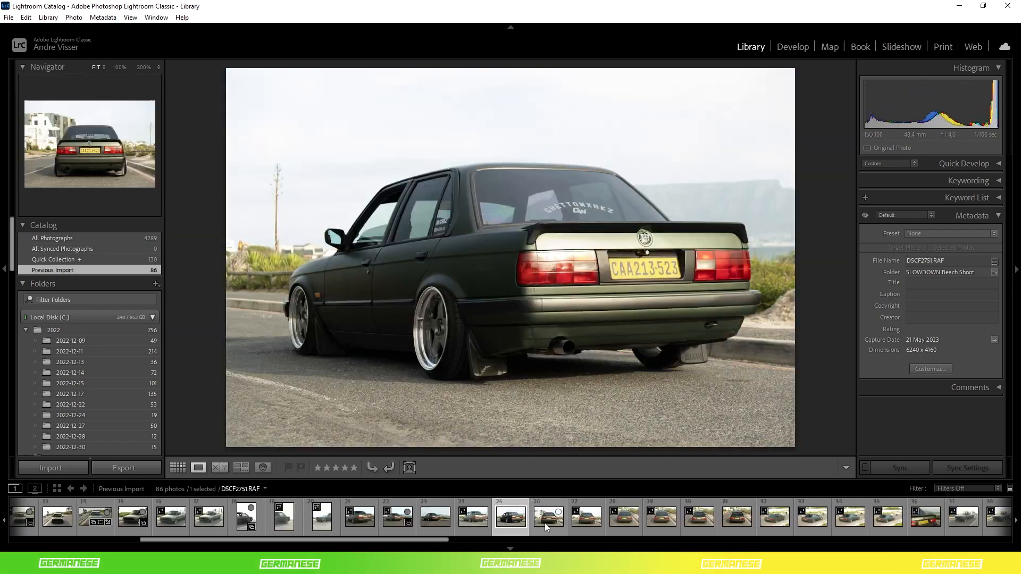
key(Right)
key(Right)
key(Right)
key(b)
Step: Add photos 29 and 31, rear views of the car, to the Quick Collection
key(Right)
key(Right)
key(Right)
key(Right)
key(b)
key(b)
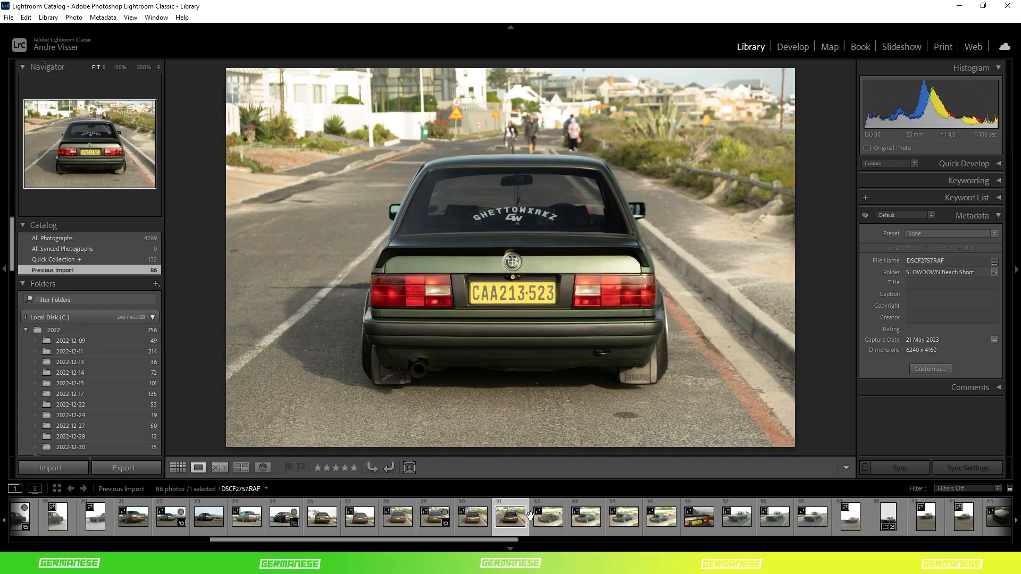
key(Right)
key(Right)
key(b)
Step: Add photos 35 and 39 of the Previous Import to the Quick Collection
key(Right)
key(Right)
key(Right)
key(Right)
key(b)
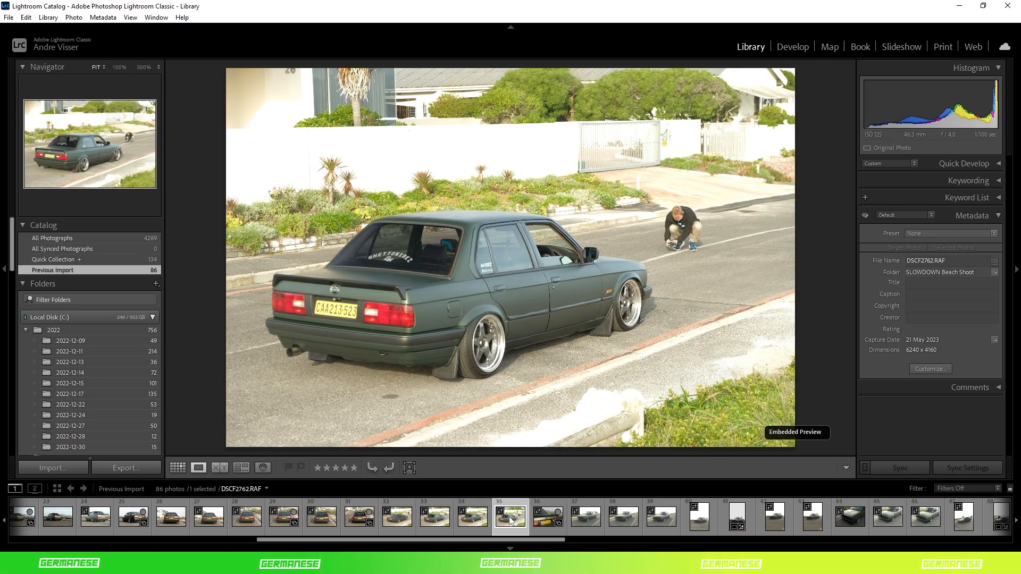
key(Right)
key(Right)
key(Right)
key(Right)
key(b)
Step: Add photos 41 and 44 of the Previous Import to the Quick Collection
key(Right)
key(Right)
key(b)
key(Right)
key(Right)
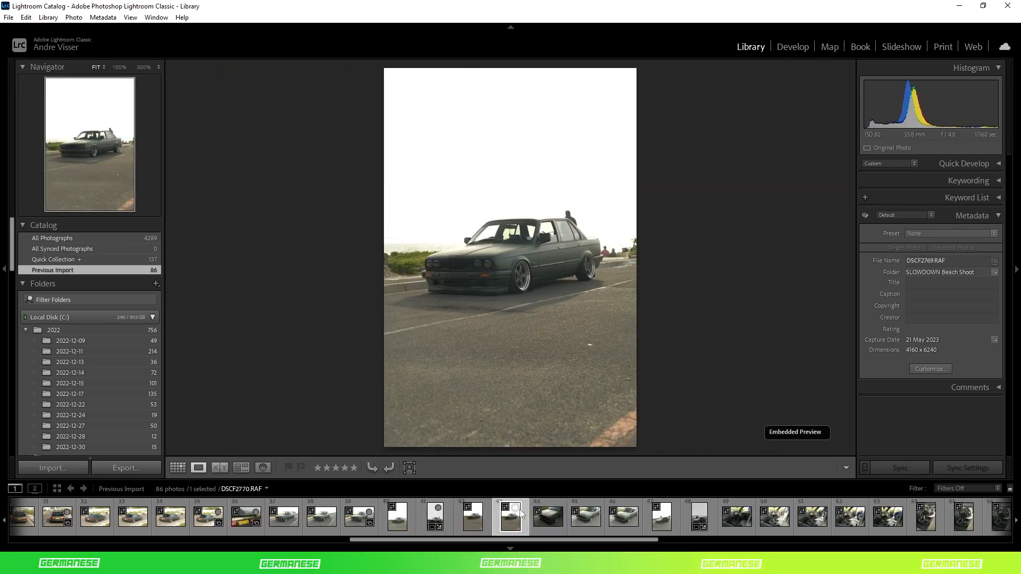
key(Right)
key(b)
Step: Add photo 48 and the first car interior shot, photo 49, to the Quick Collection
key(Right)
key(Right)
key(Right)
click(505, 259)
click(506, 259)
key(Right)
key(b)
key(Right)
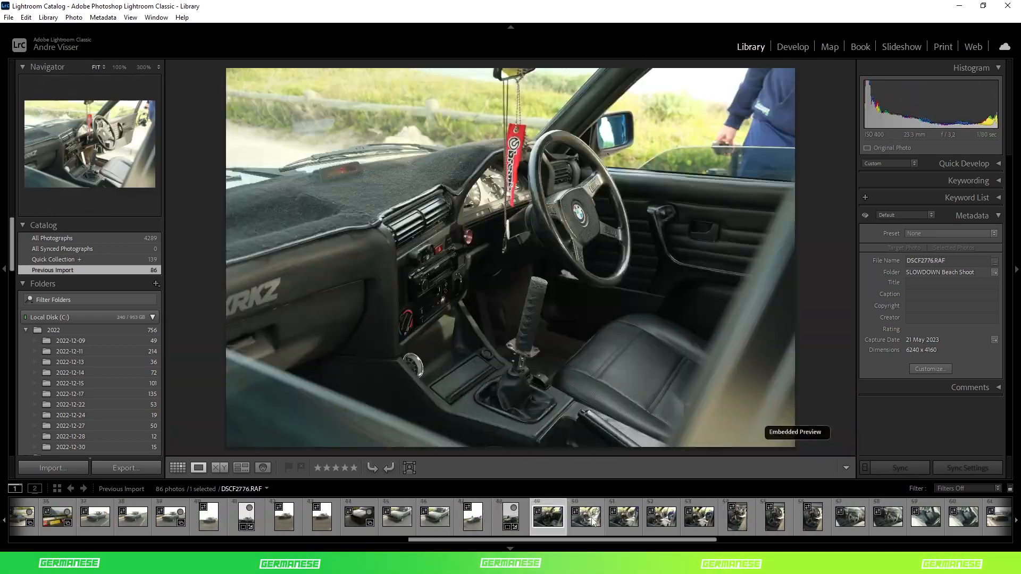
key(b)
Step: Review the following interior shots and add photo 56 to the Quick Collection
key(Right)
key(Right)
key(Right)
key(Right)
key(Right)
key(Right)
key(Right)
key(b)
Step: Add photos 60 and 61 of the Previous Import to the Quick Collection
key(Right)
key(Right)
key(Right)
key(Right)
key(Right)
key(Left)
key(b)
key(Right)
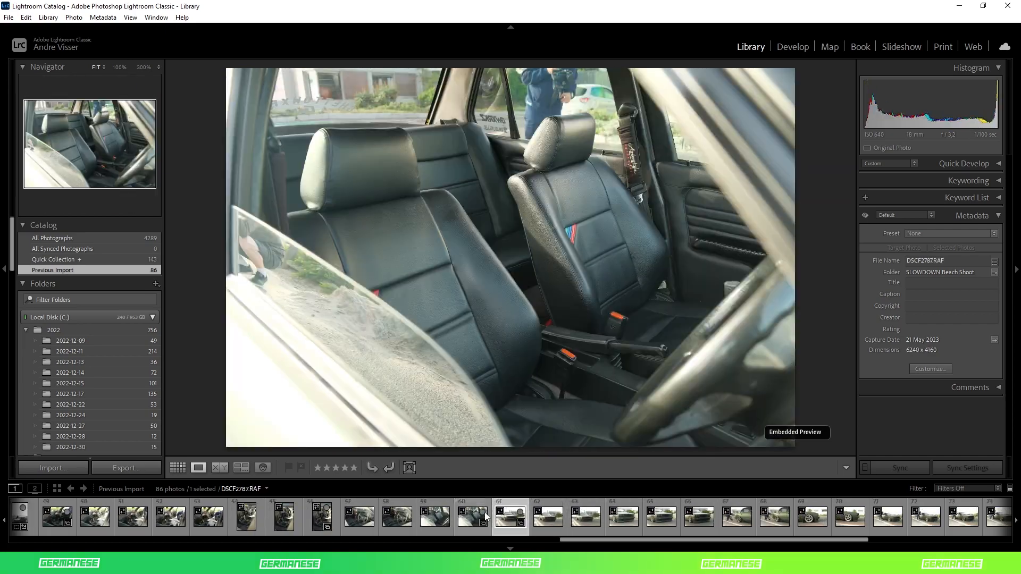
key(b)
Step: Add photos 63 and 65 of the Previous Import to the Quick Collection
key(Right)
key(Right)
key(b)
key(Right)
key(Right)
key(b)
Step: Add the front wheel close-up, photo 70, and photo 75 to the Quick Collection
key(Right)
key(Right)
key(Right)
key(Right)
key(Right)
key(b)
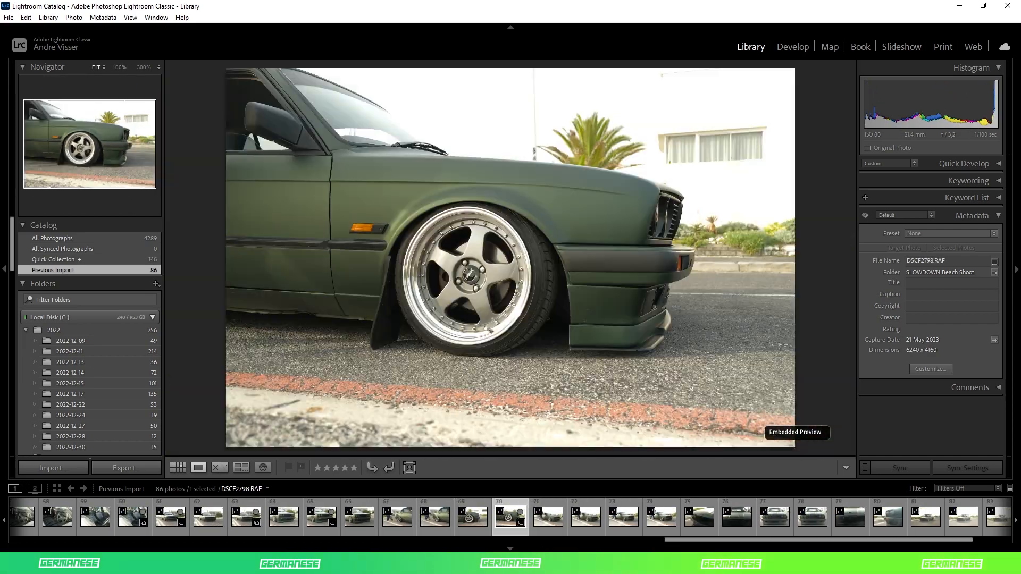
key(Right)
key(Right)
key(Right)
key(Right)
key(Right)
key(b)
Step: Go back to add photo 71 to the Quick Collection, and also add photo 76
key(Left)
key(Left)
key(Left)
key(Left)
key(b)
key(Right)
key(Right)
key(Right)
key(Right)
key(Right)
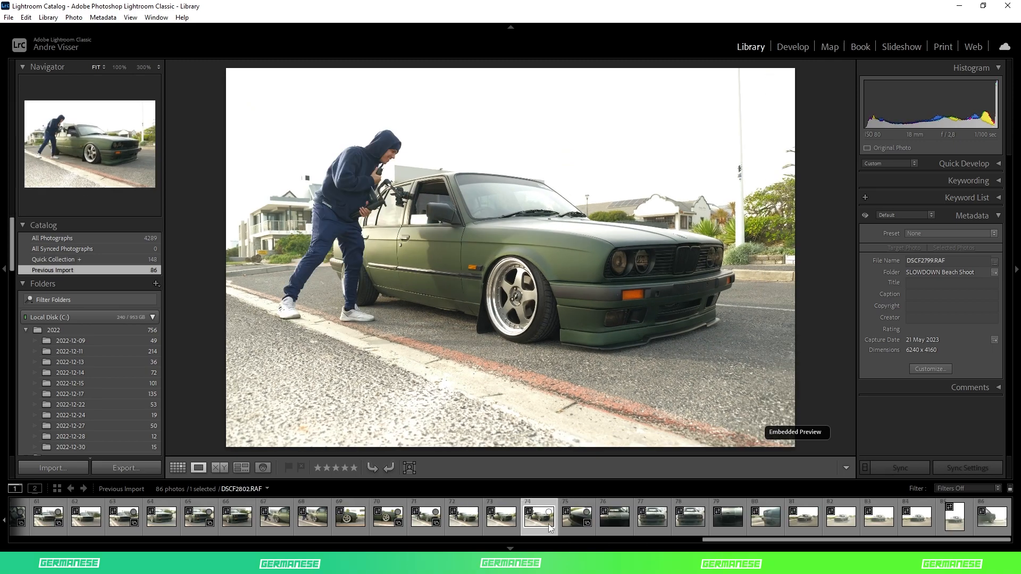
key(b)
Step: Add photos 80 and 79 to the Quick Collection and move on toward the last photos
key(Right)
key(Right)
key(Right)
key(Right)
key(b)
key(Left)
key(b)
key(Right)
key(Right)
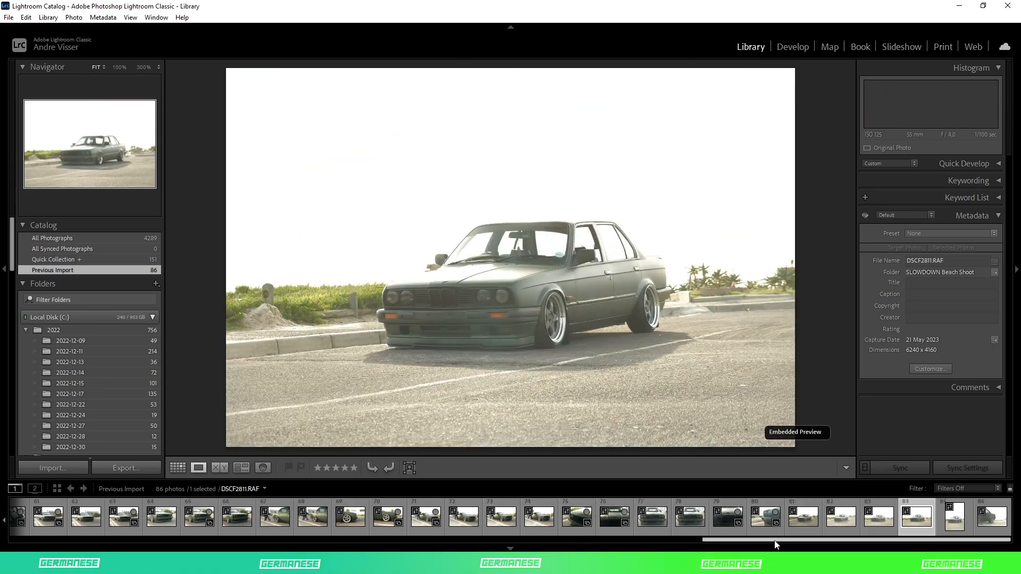
Step: Add photo 84 and the last photo, 86, of the Previous Import to the Quick Collection and open the Quick Collection
key(b)
key(Right)
key(Right)
key(Right)
key(Right)
key(Right)
key(b)
click(590, 334)
key(ctrl+b)
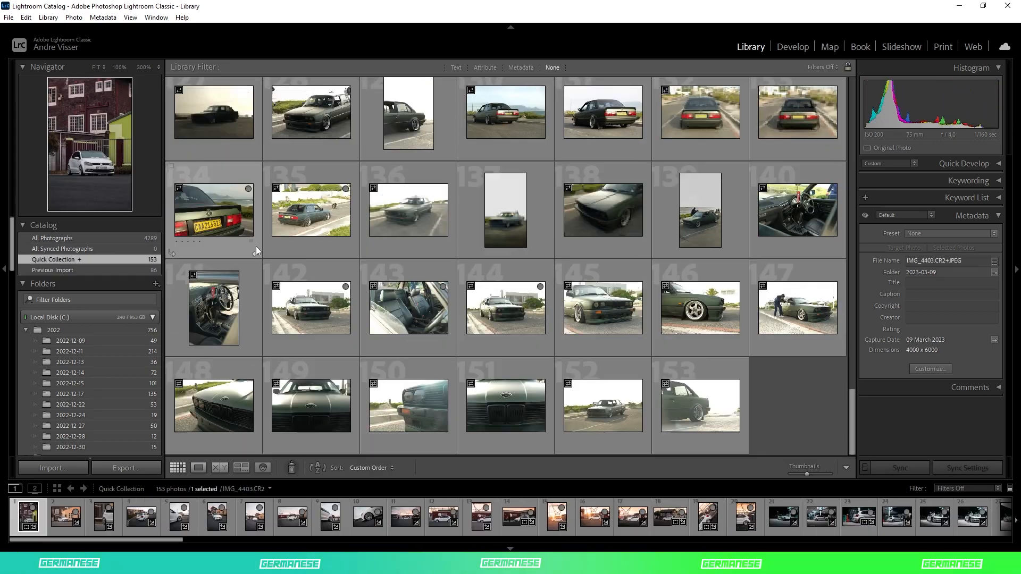
Step: Review the newly added photos 121 to 153 in the Quick Collection grid and examine photo 127 enlarged
scroll(447, 277, up, 1)
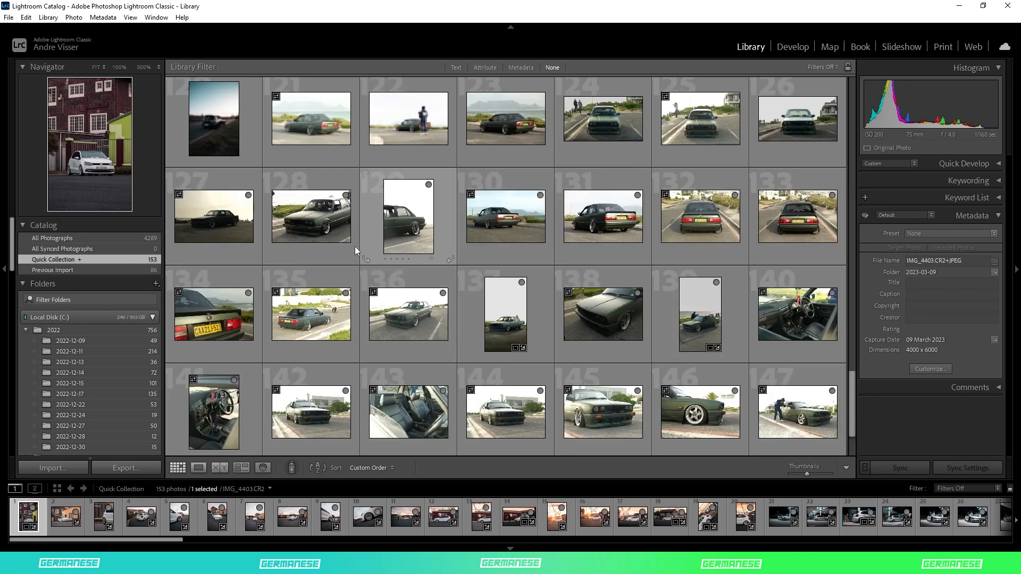
click(311, 117)
scroll(616, 390, down, 1)
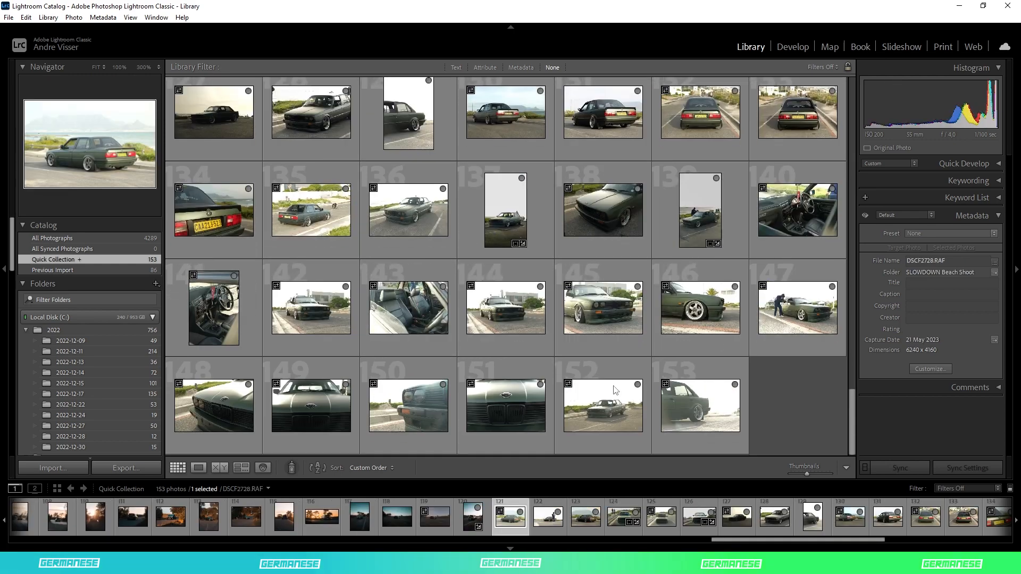
shift+click(696, 415)
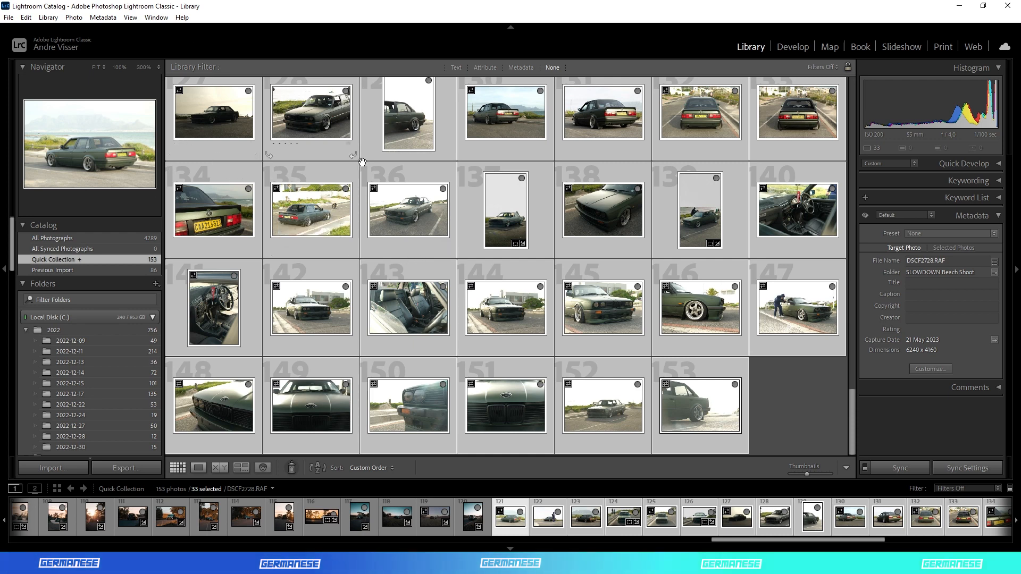
click(807, 410)
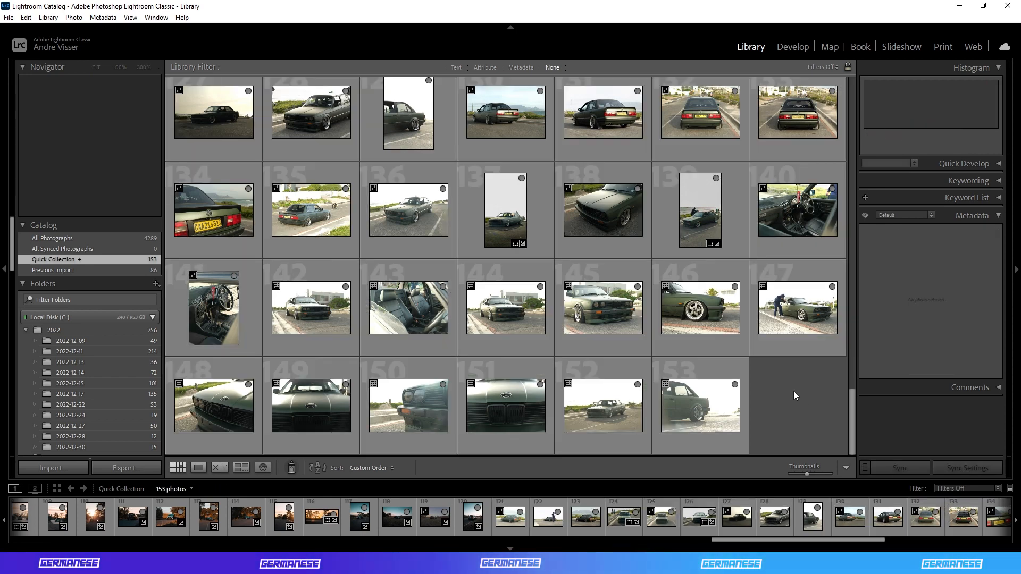
double_click(215, 125)
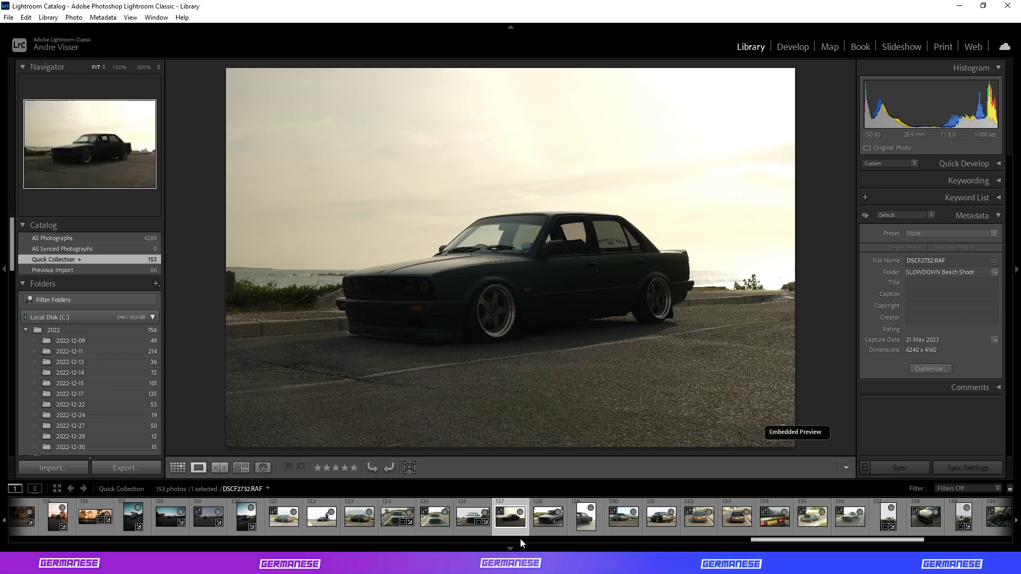
click(528, 283)
key(g)
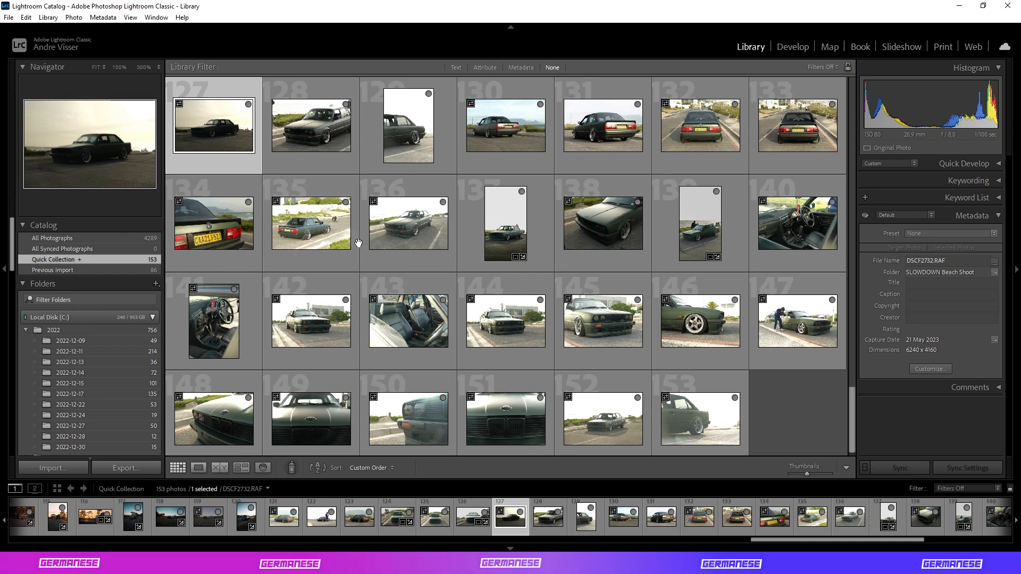
double_click(229, 130)
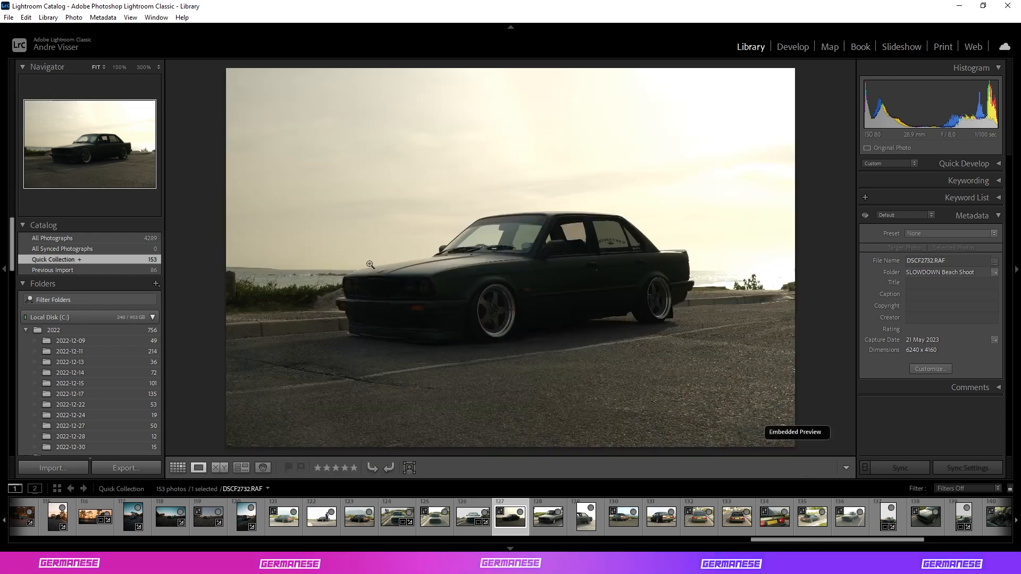
double_click(535, 273)
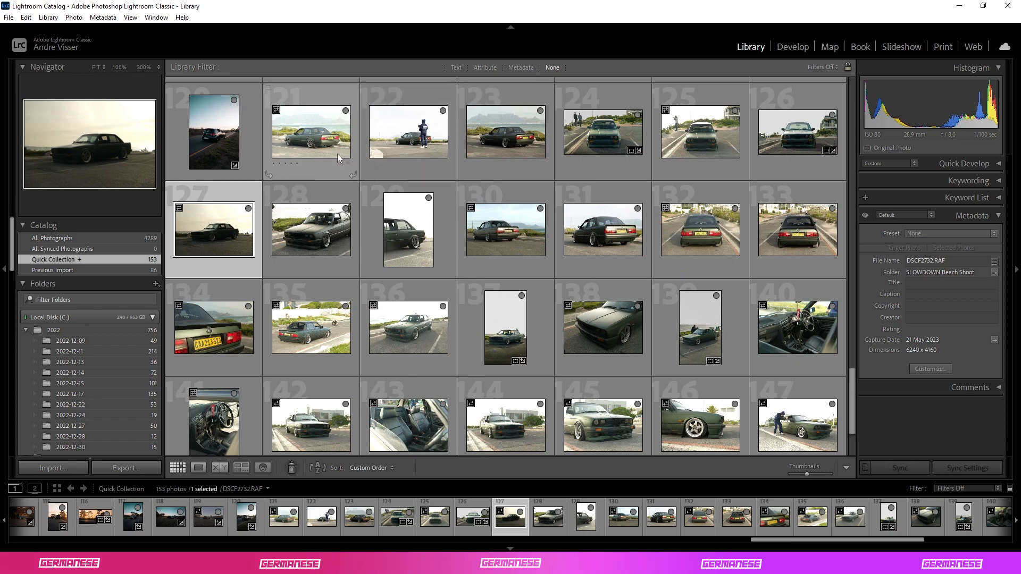
Step: Remove photos 121 and 122 and the unedited front view with a person beside the road from the Quick Collection
click(346, 111)
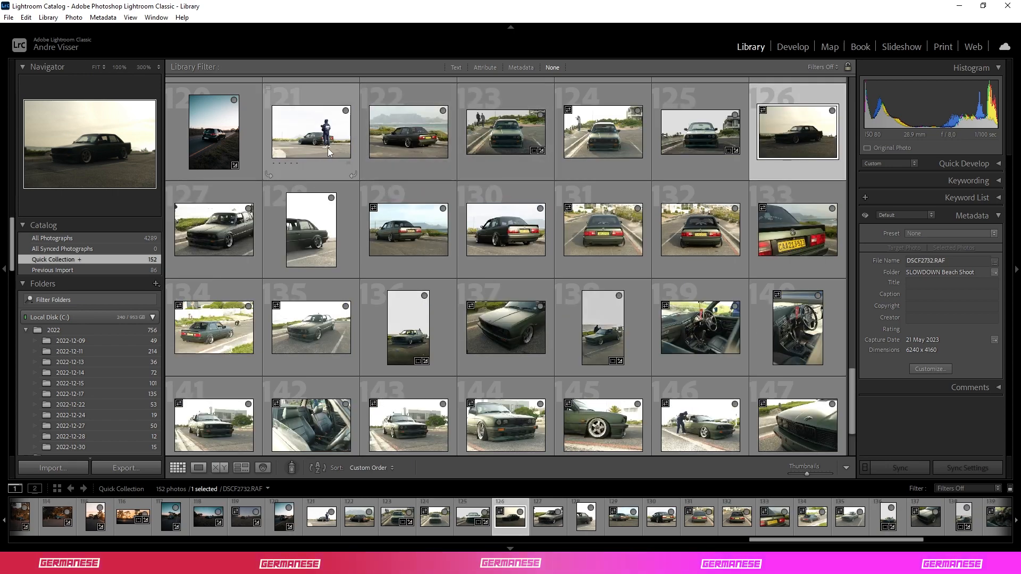
click(346, 111)
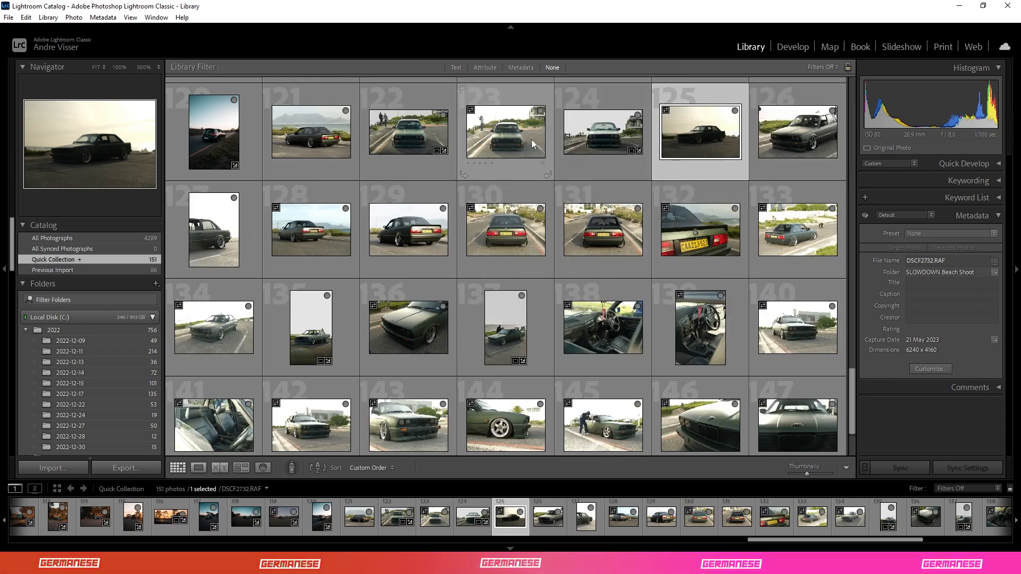
click(540, 110)
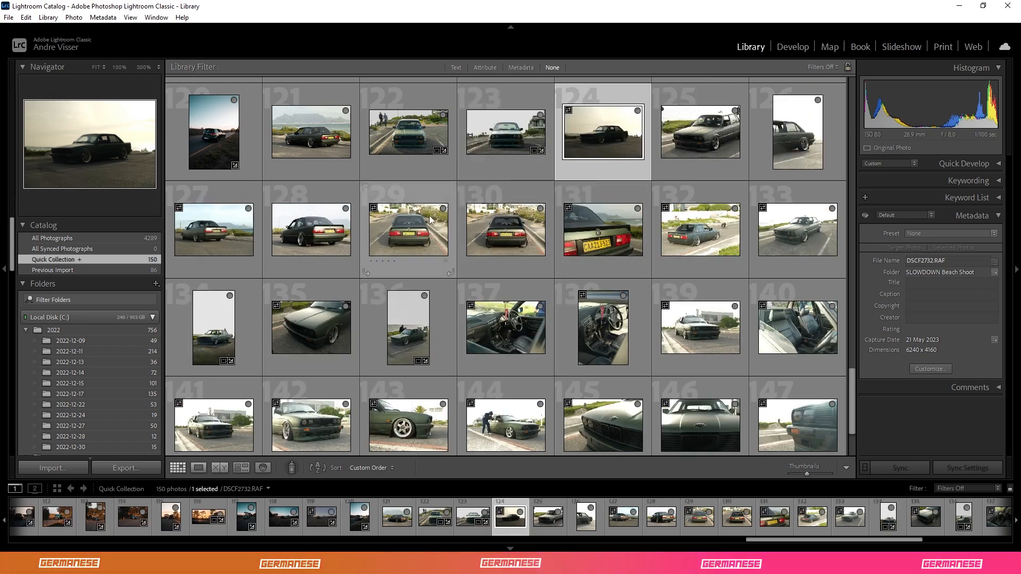
Step: View the edited front shot, photo 122, and open photo 121, DSCF2729.RAF, in the Develop module
double_click(416, 135)
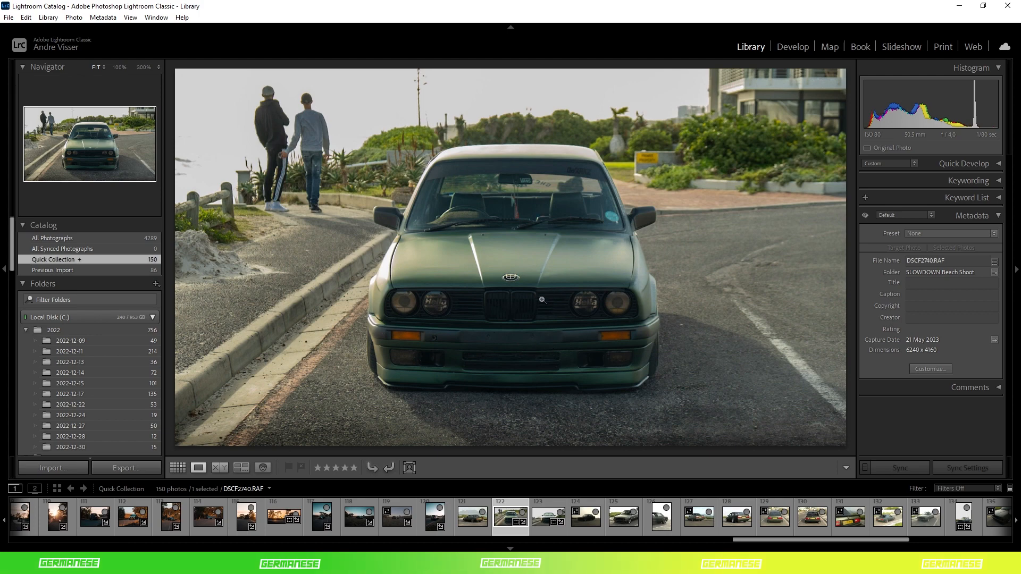
click(470, 527)
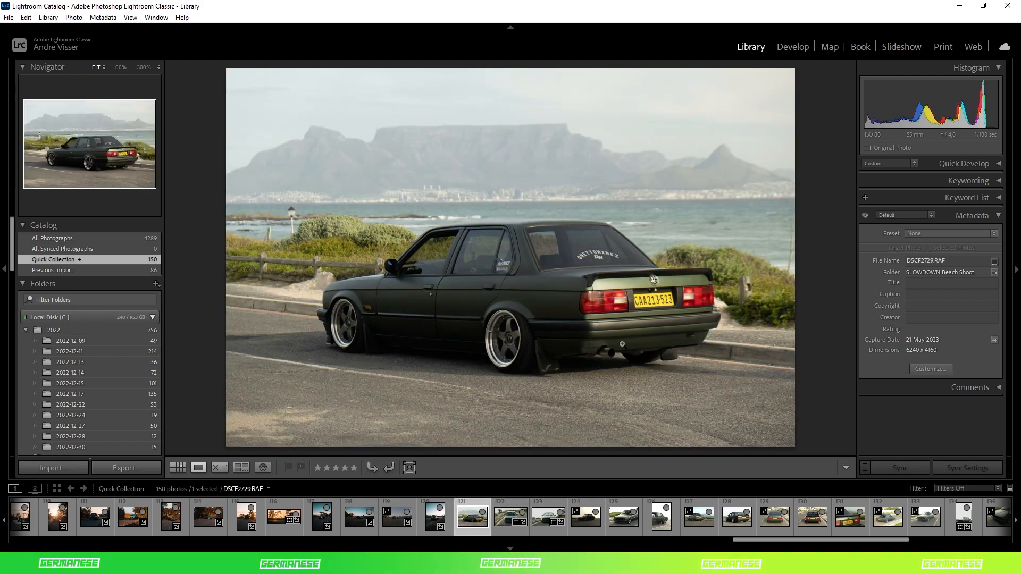
click(787, 48)
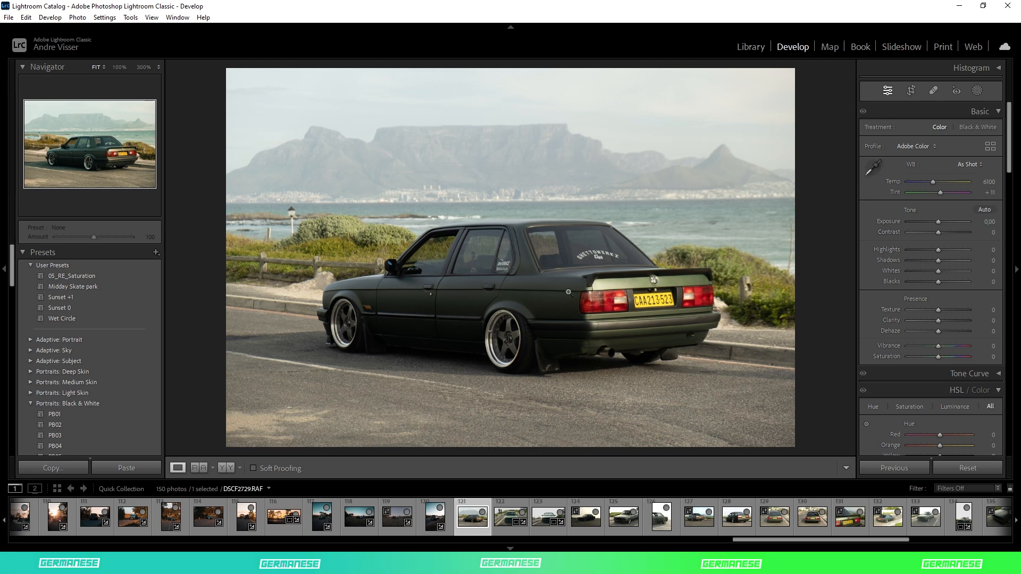
Step: Crop the photo to a 16 x 9 aspect ratio, repositioning the image inside the crop frame
click(910, 92)
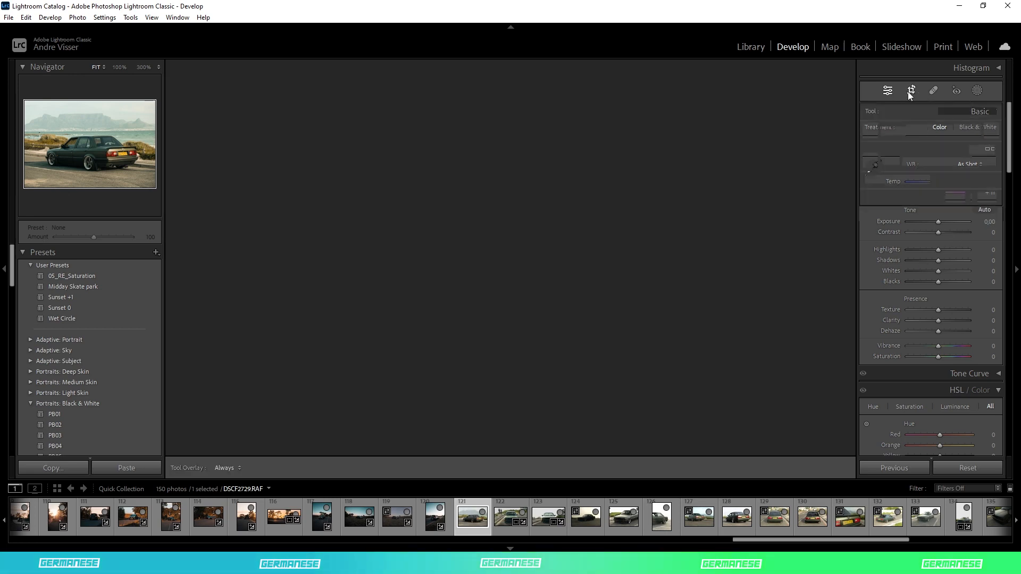
click(977, 130)
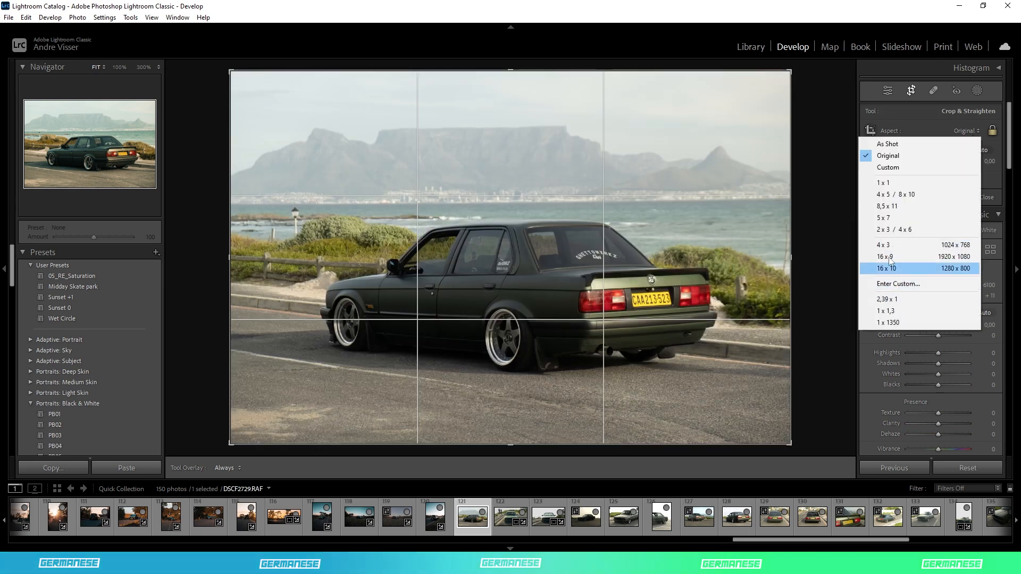
click(904, 266)
mouse_move(584, 282)
mouse_down()
mouse_move(591, 263)
mouse_move(602, 290)
mouse_up()
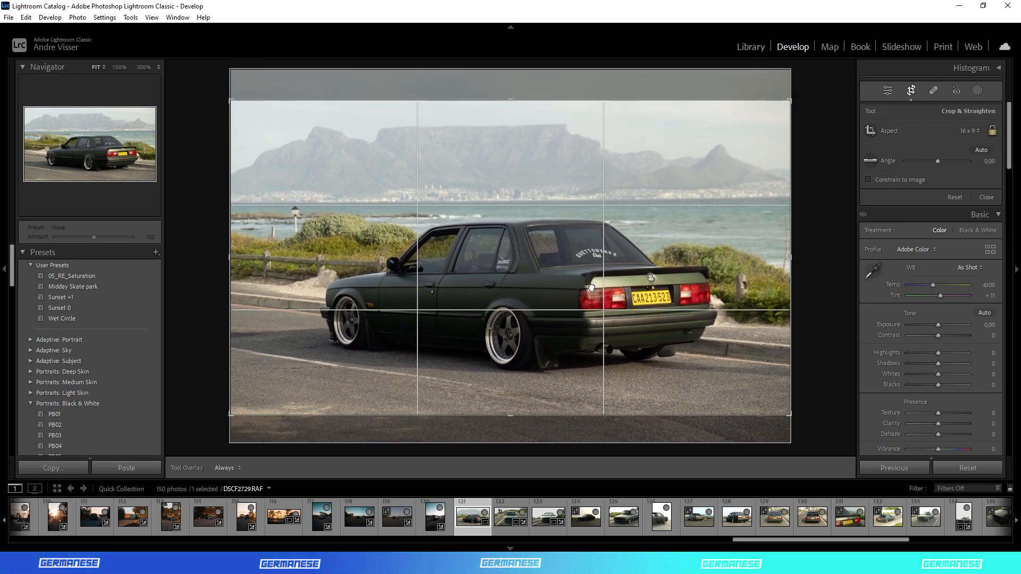
key(Return)
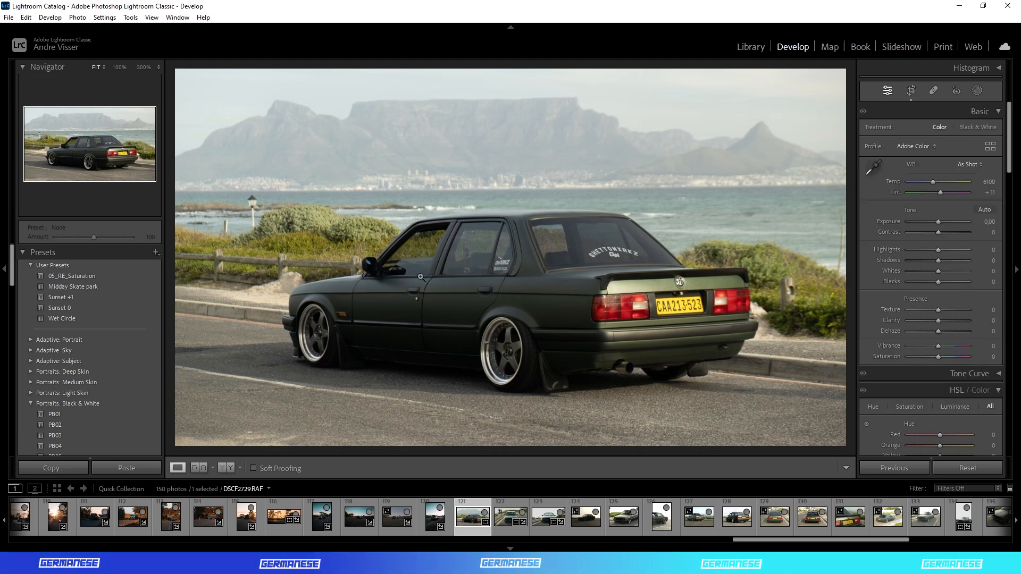
Step: Create an Objects mask covering the whole car by brushing over its body from front wheel to taillight
click(493, 347)
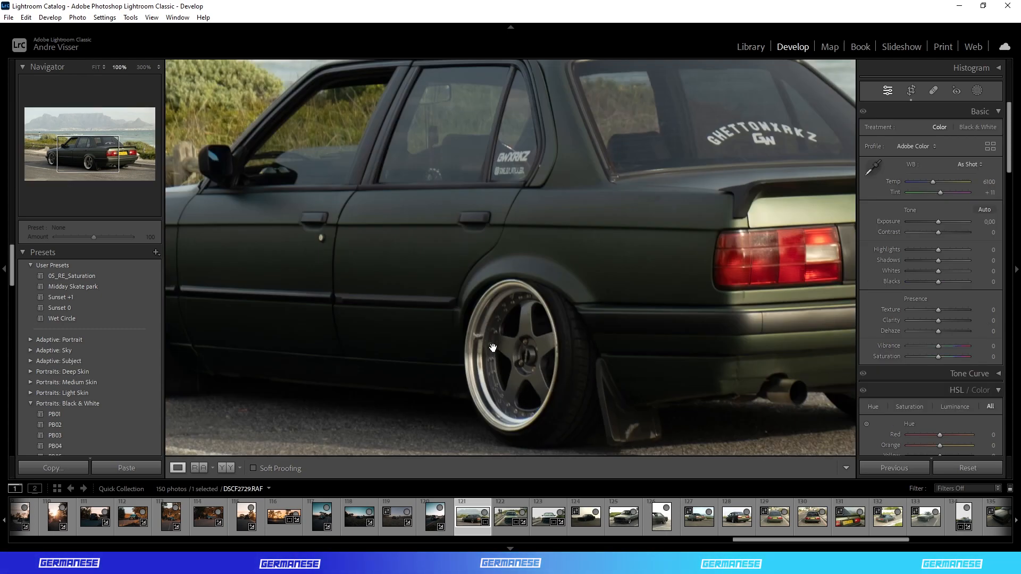
click(493, 348)
key(t)
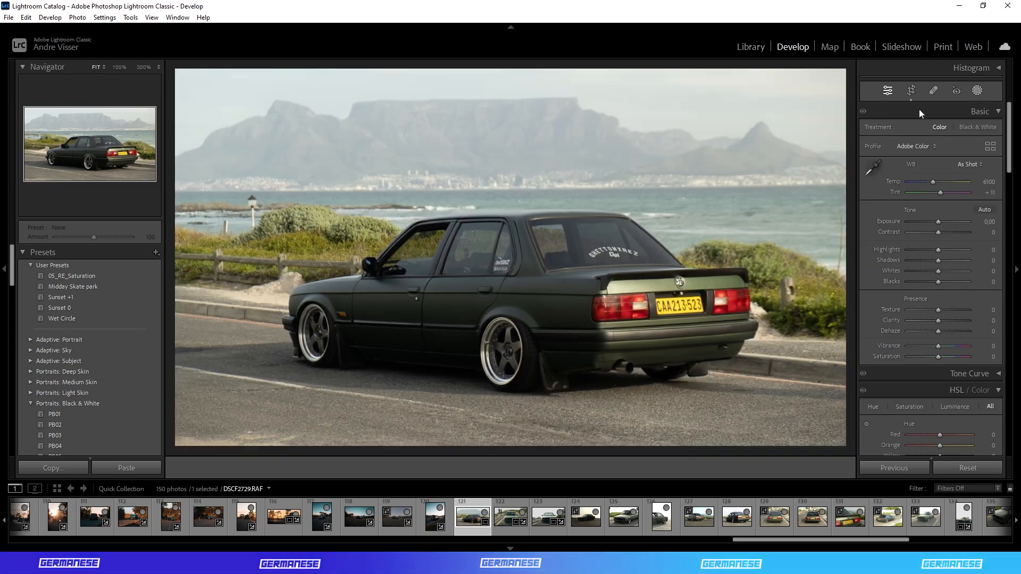
key(shift+w)
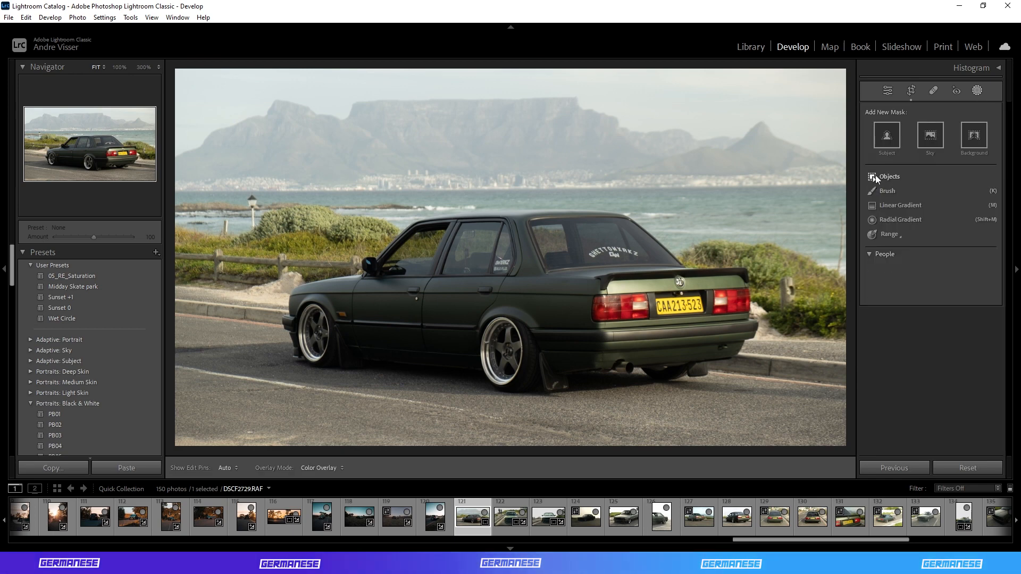
click(875, 175)
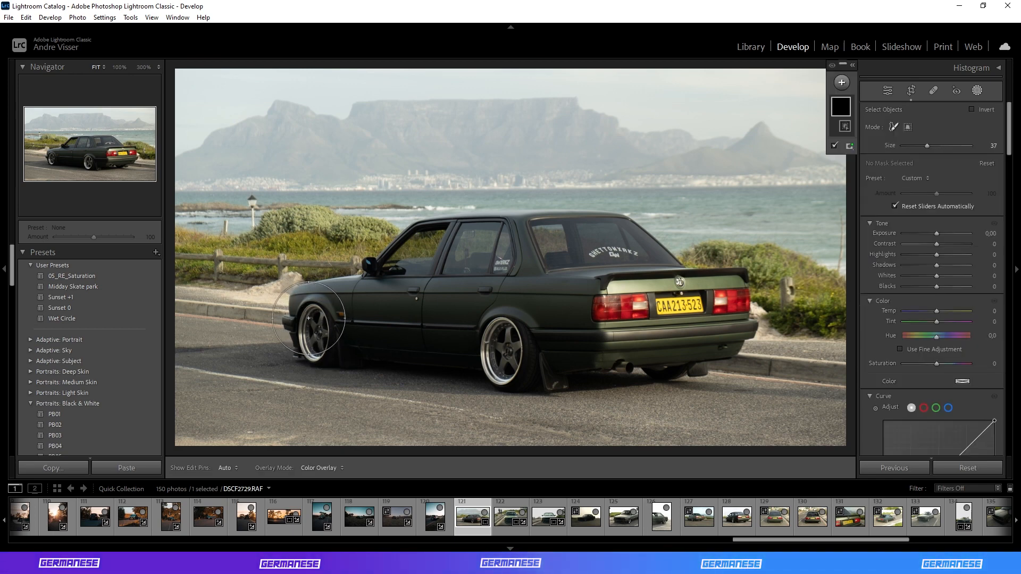
click(317, 320)
mouse_move(317, 320)
mouse_down()
mouse_move(371, 313)
mouse_move(449, 256)
mouse_move(587, 248)
mouse_move(614, 251)
mouse_move(670, 295)
mouse_move(722, 301)
mouse_move(725, 319)
mouse_move(687, 344)
mouse_move(644, 339)
mouse_move(551, 356)
mouse_move(318, 330)
mouse_move(317, 317)
mouse_move(638, 302)
mouse_up()
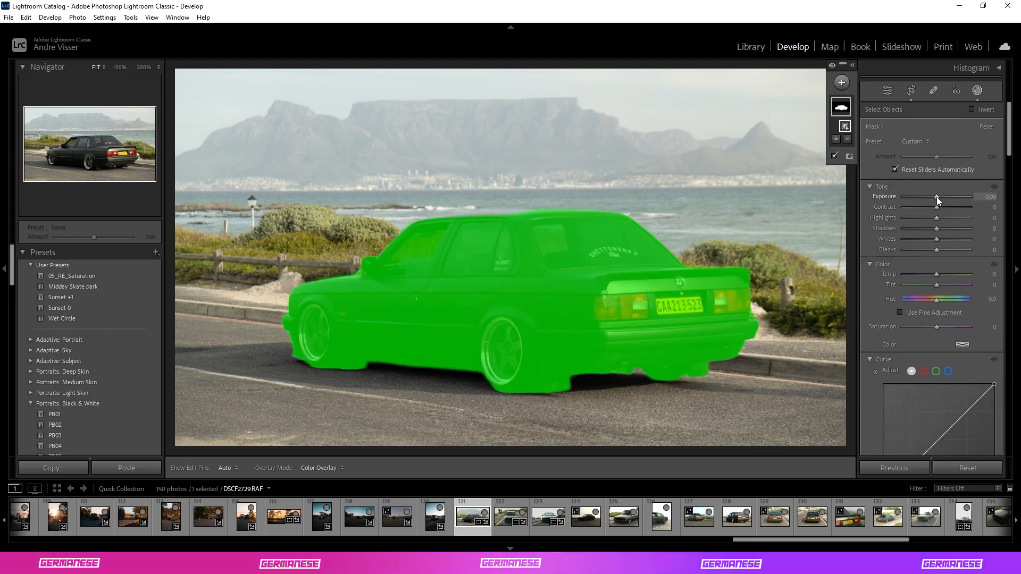
Step: Set the car mask's Exposure to 0,20
drag(937, 197, 939, 196)
click(989, 197)
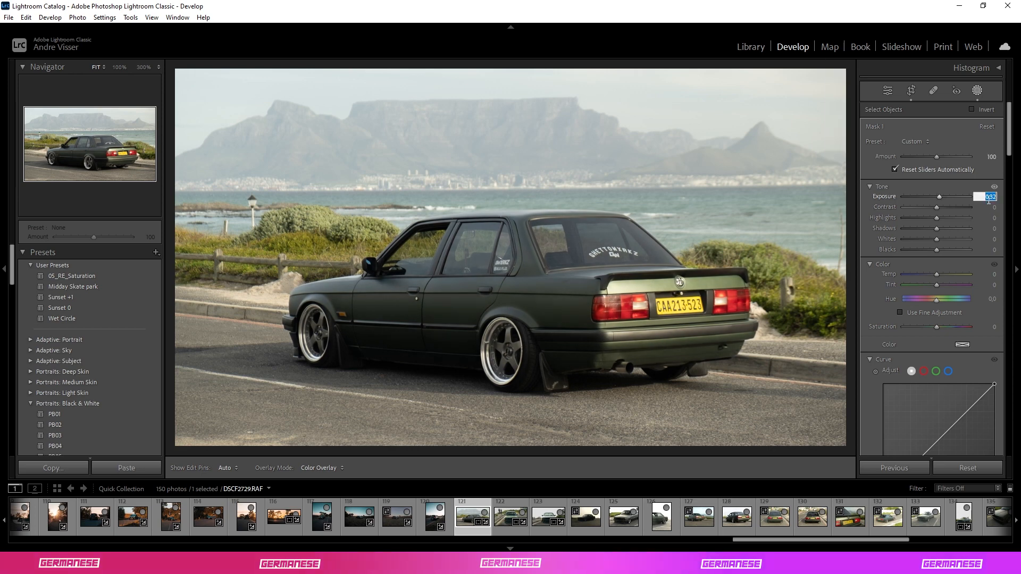
text(0,2)
key(Return)
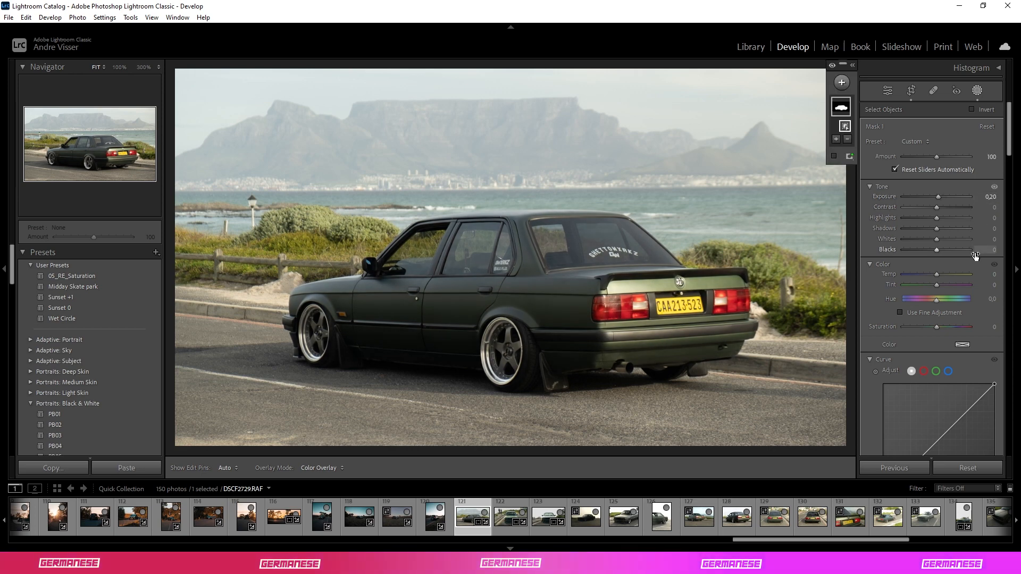
Step: Try the car mask's Blacks at 20 and return them to 0
click(980, 250)
text(20)
key(Return)
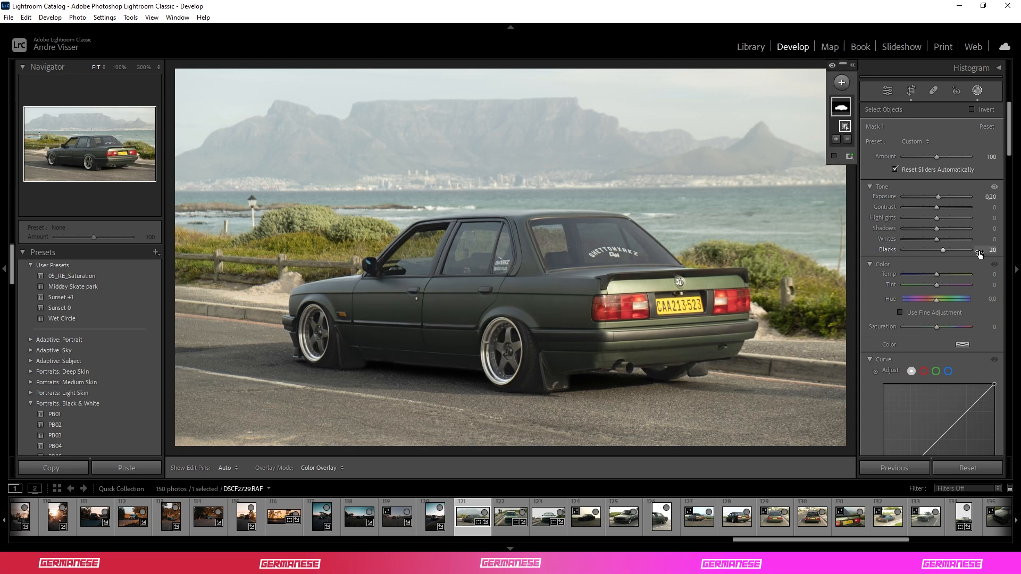
click(980, 249)
text(0)
key(Return)
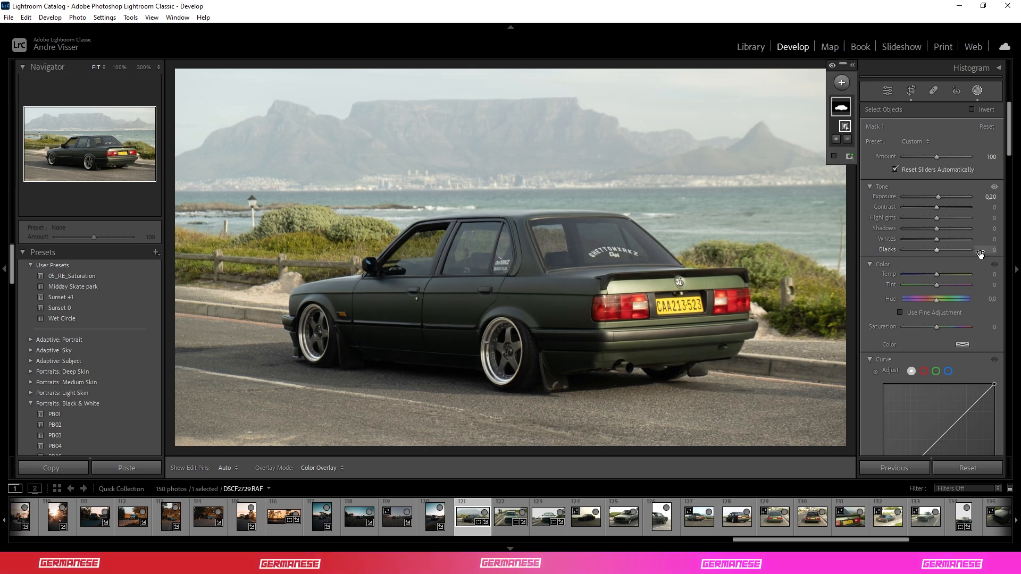
Step: Set the car mask's Shadows to 10 and its Temp to -2
click(989, 228)
text(10)
key(Return)
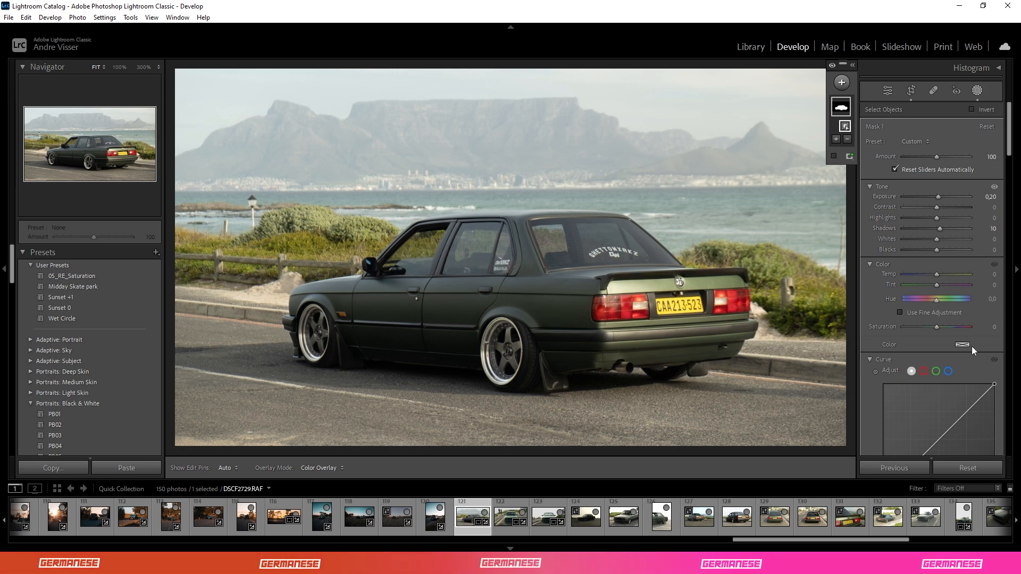
click(935, 276)
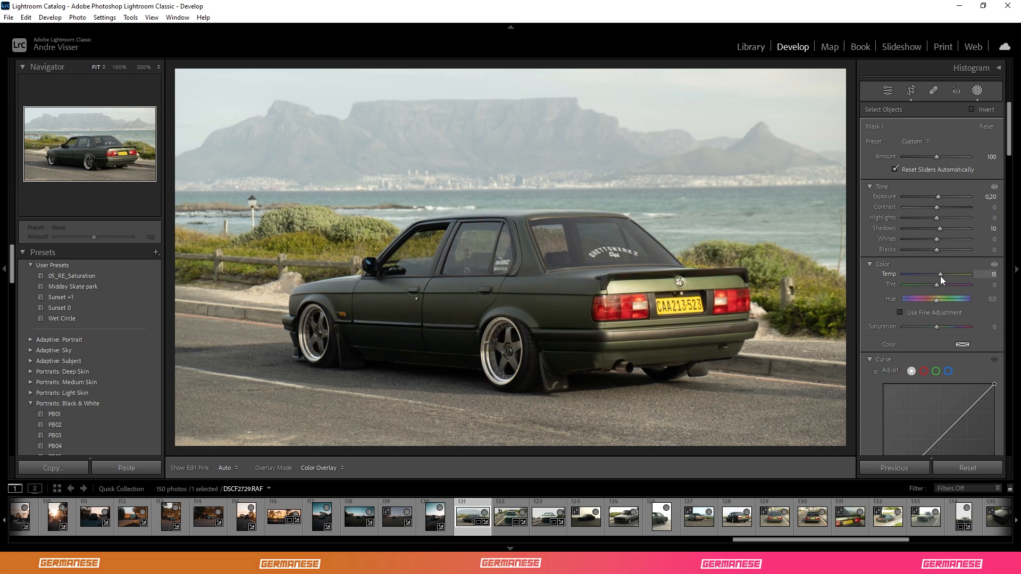
click(989, 275)
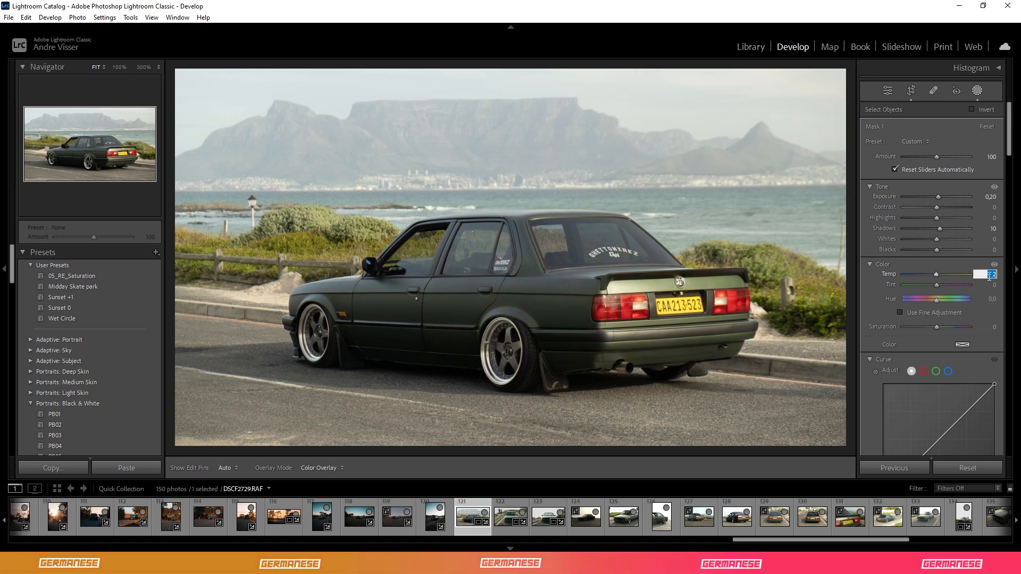
Step: Try a strong shift toward green with the car mask's Tint
drag(936, 285, 937, 286)
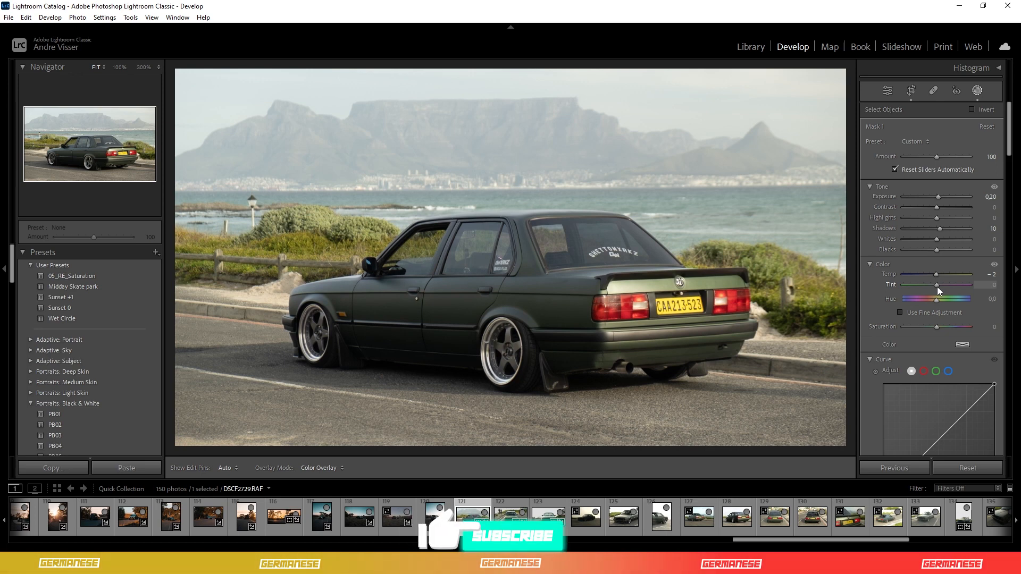
click(992, 285)
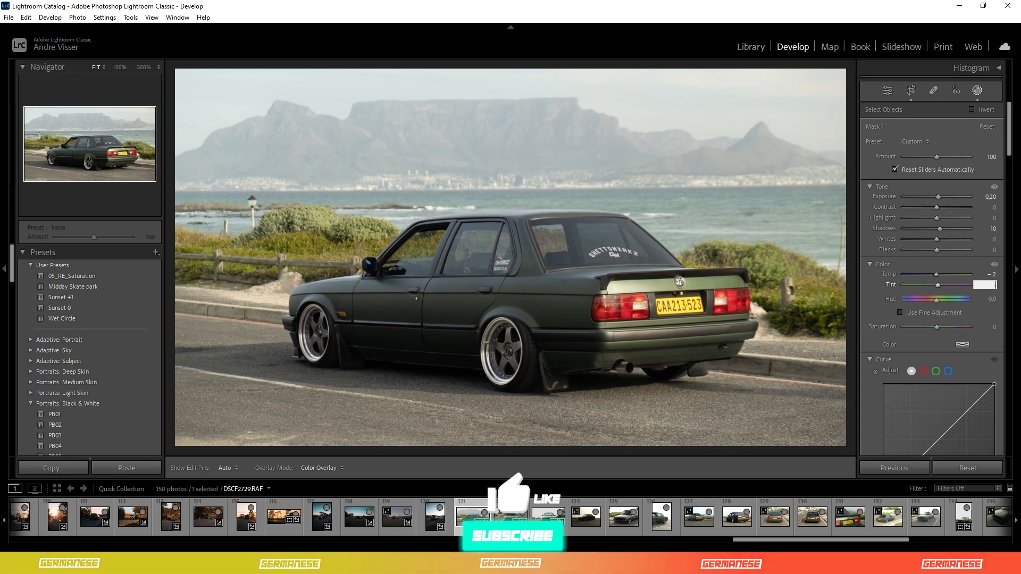
text(-15)
key(Return)
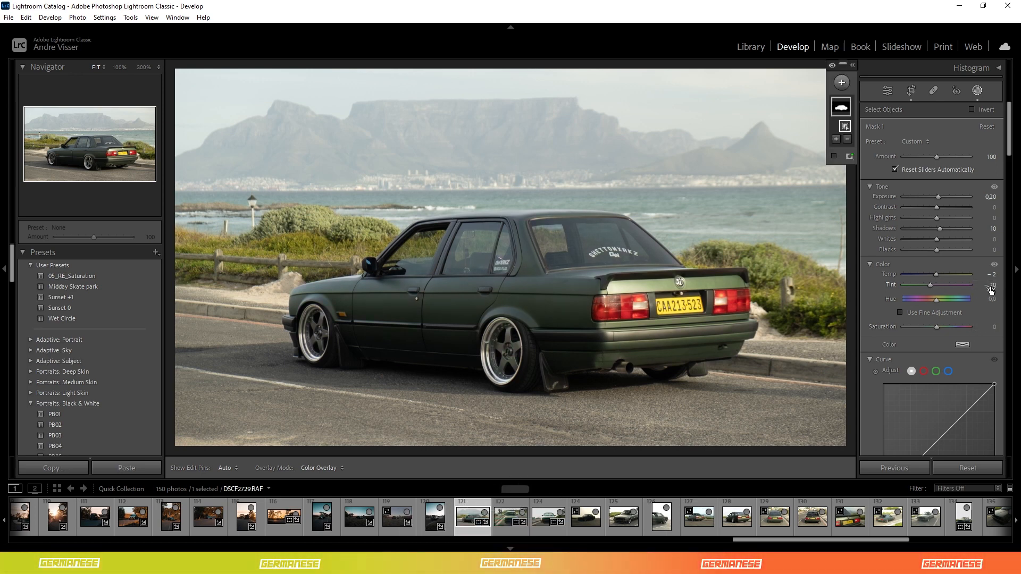
Step: Set the car mask's Tint to -2
click(991, 287)
text(-2)
key(Return)
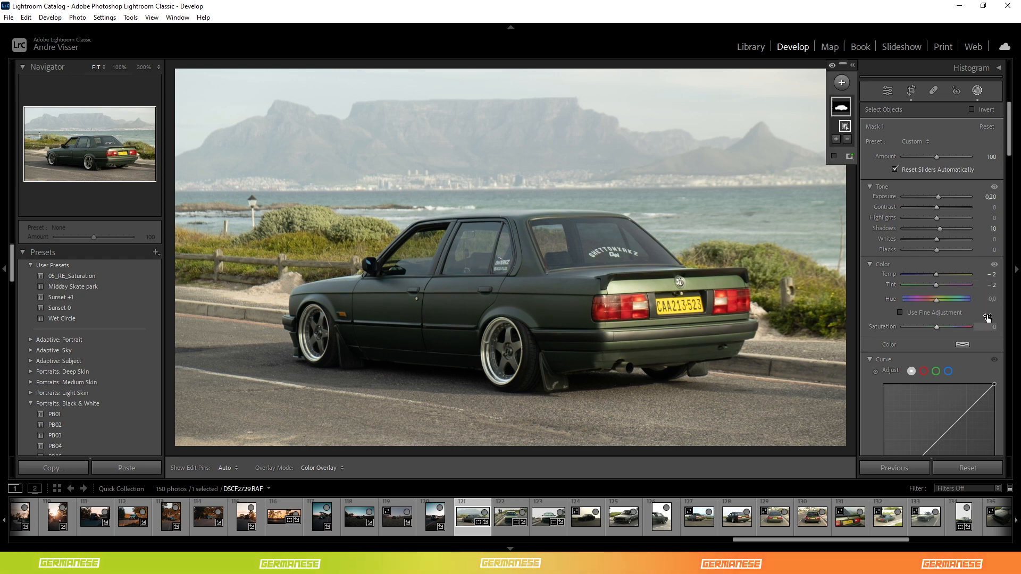
Step: Set the car mask's Saturation to 20
click(992, 328)
text(20)
key(Return)
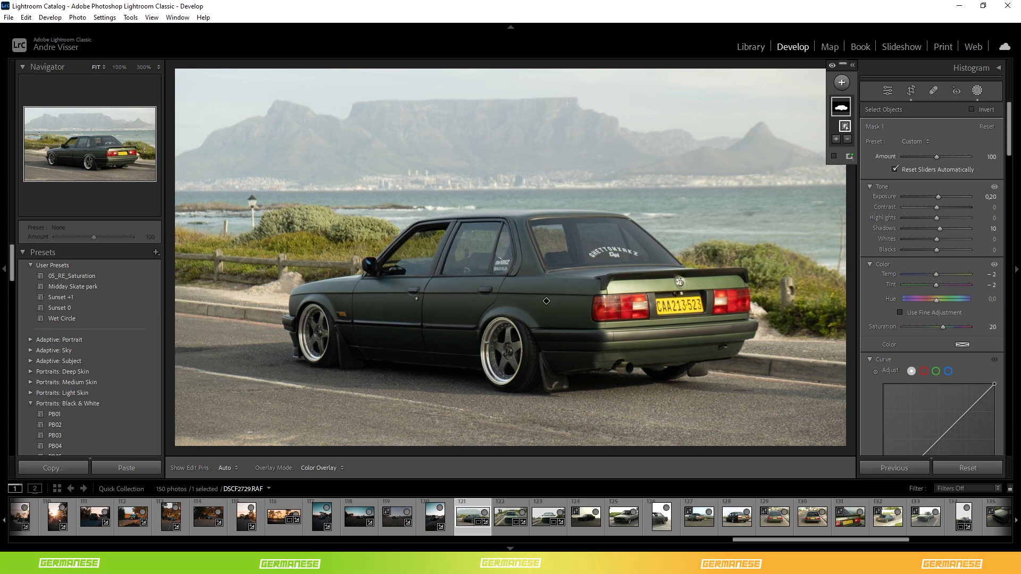
Step: Duplicate and invert the car mask, and set the inverted background mask's Clarity to 30
right_click(838, 109)
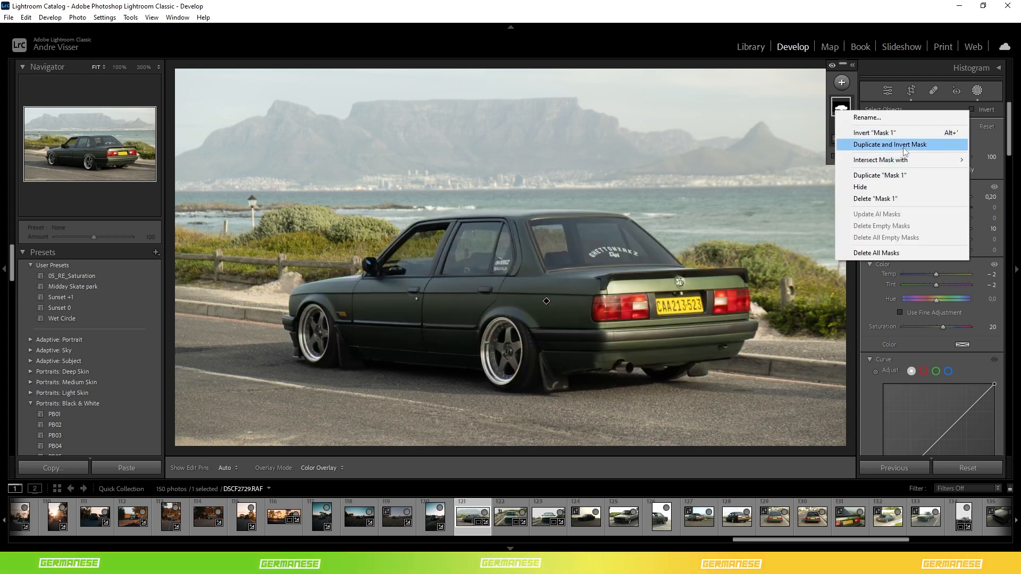
click(903, 145)
scroll(972, 265, down, 5)
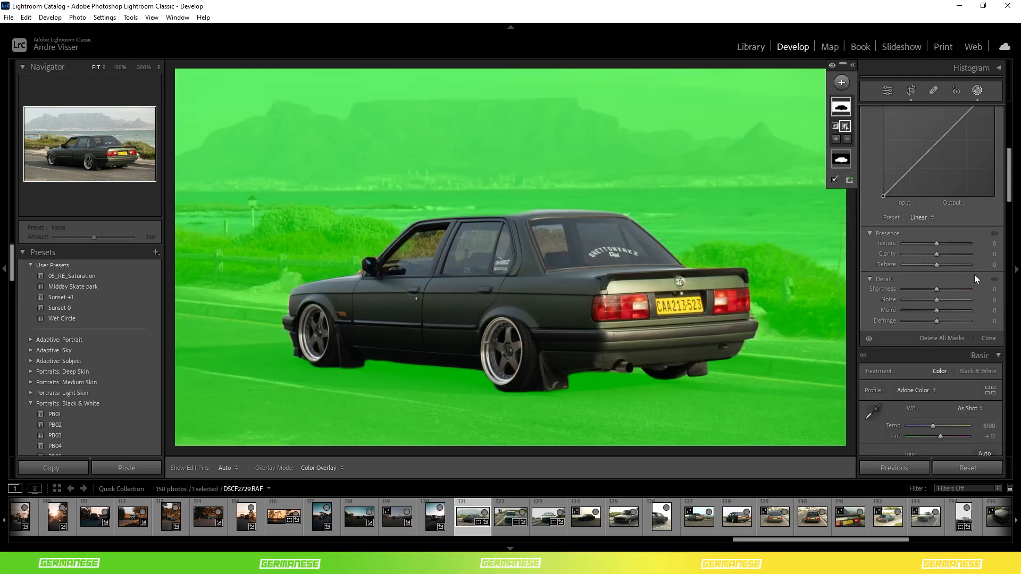
click(992, 253)
text(30)
key(Return)
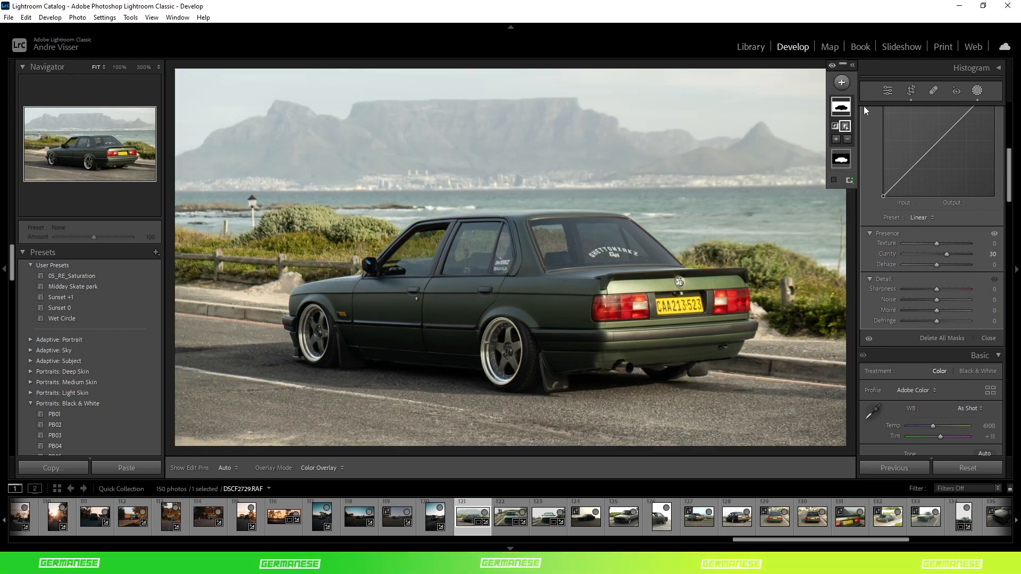
Step: Add a linear gradient mask over the road, from the photo's lower edge up to the rear wheel, and lower its Exposure to -2.26
click(840, 82)
click(834, 198)
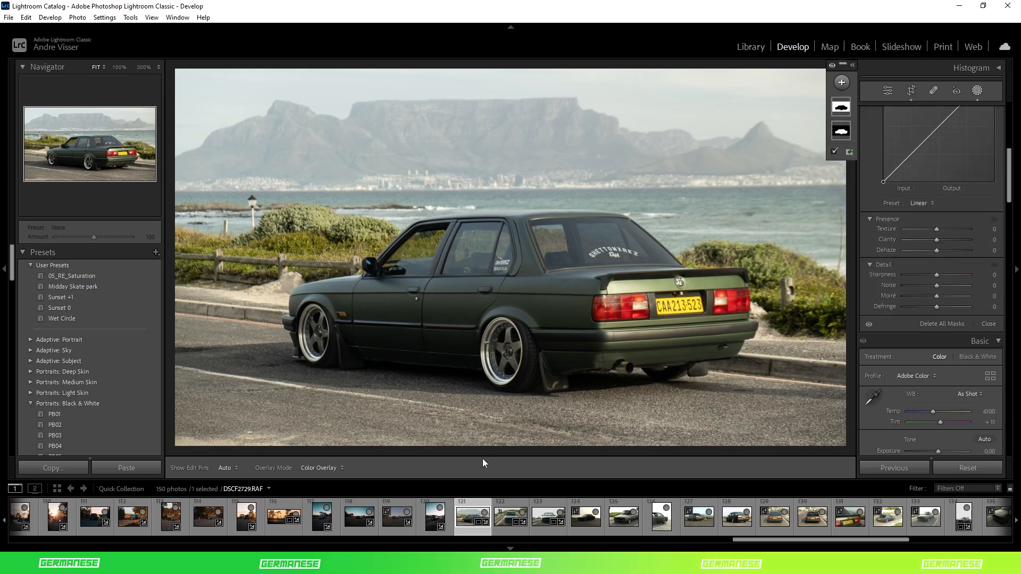
drag(492, 451, 497, 322)
drag(494, 398, 493, 404)
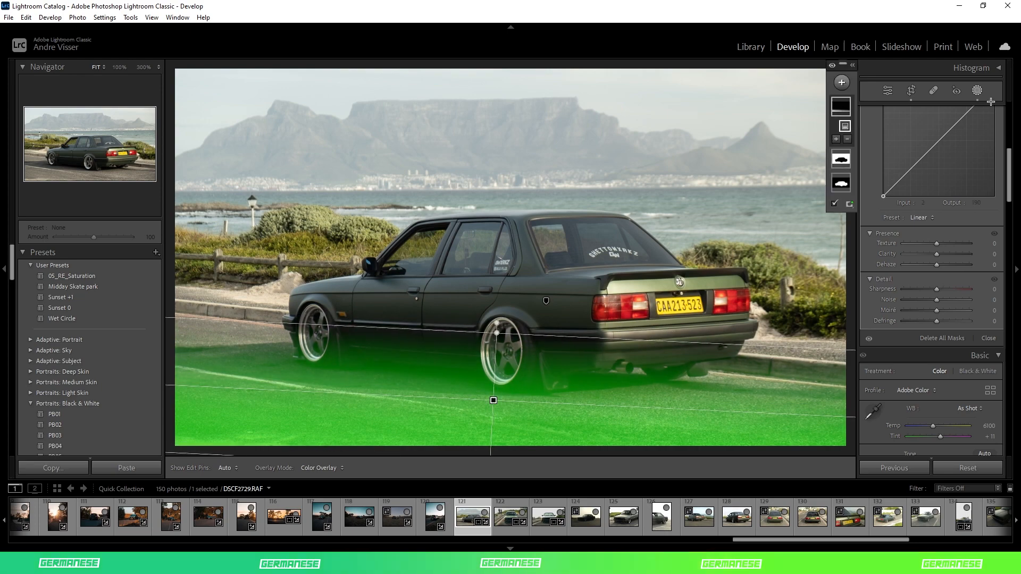
scroll(913, 253, up, 5)
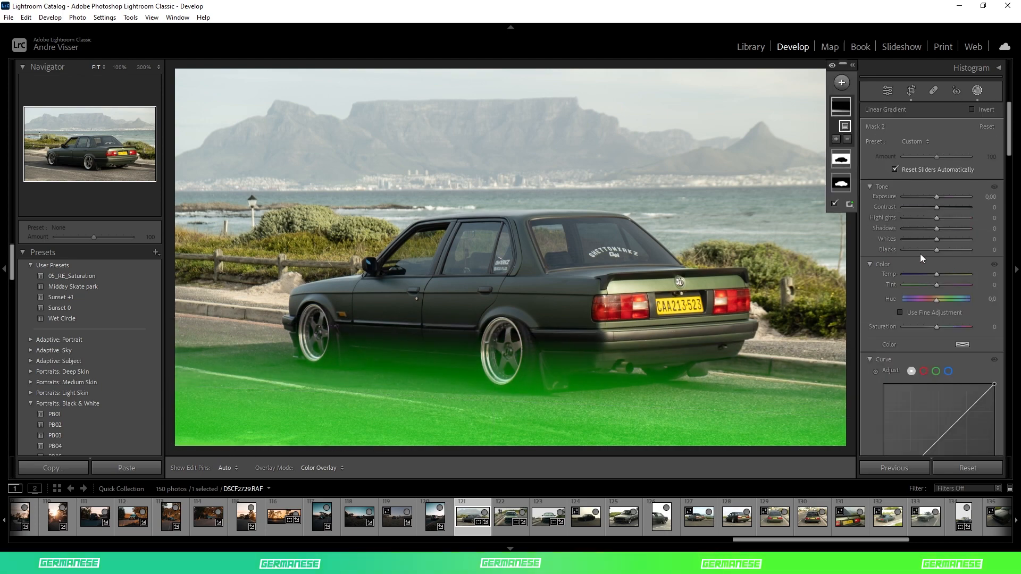
drag(935, 200, 916, 198)
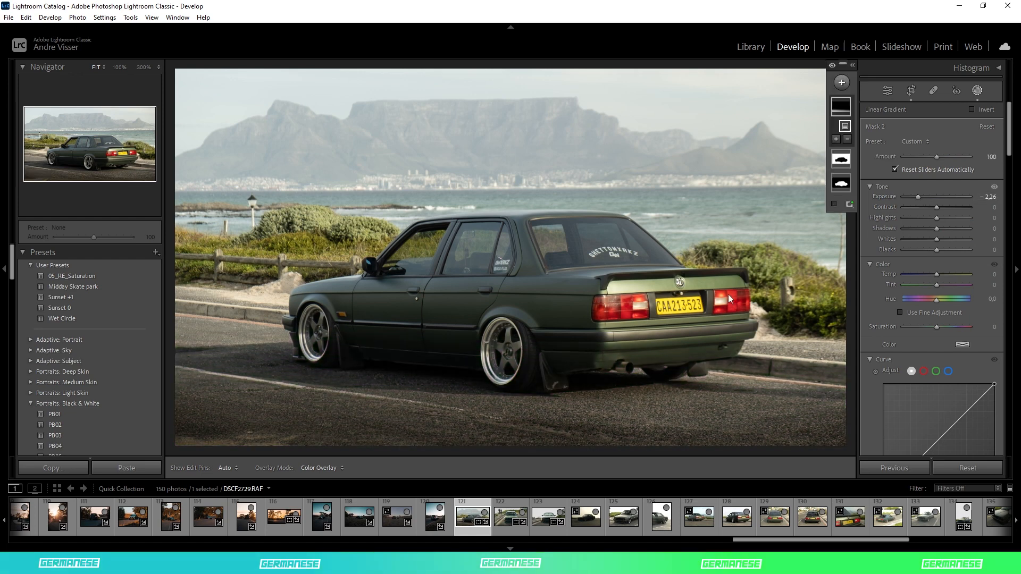
Step: Add a Select Sky mask and set its Temp to -20 and its Saturation to 20
click(841, 82)
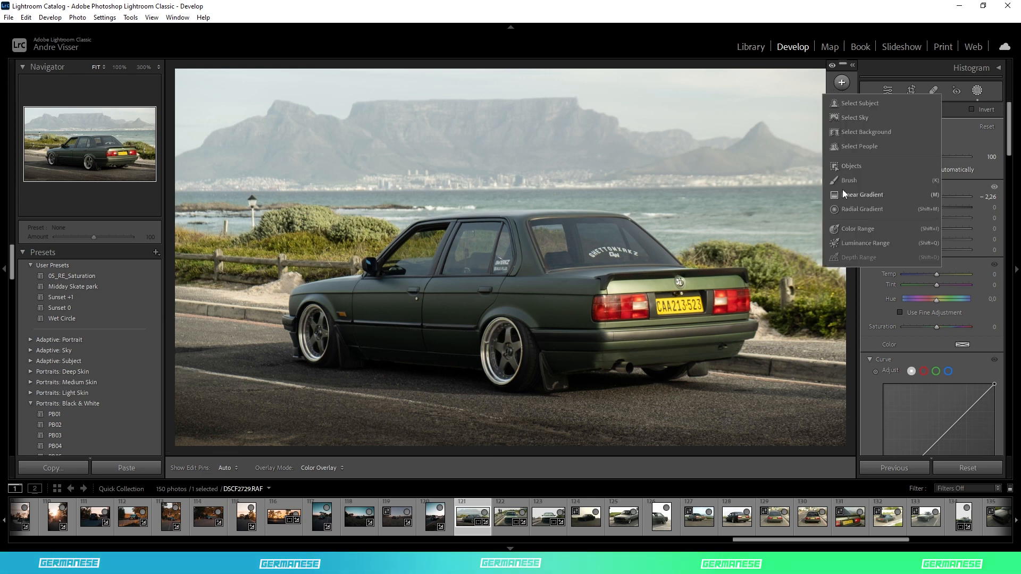
click(854, 118)
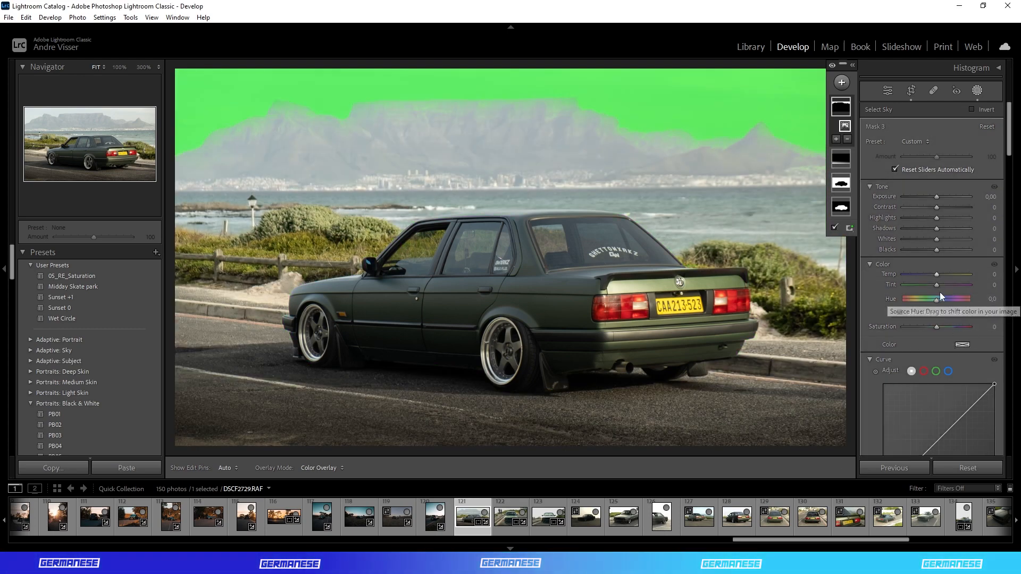
drag(936, 327, 943, 327)
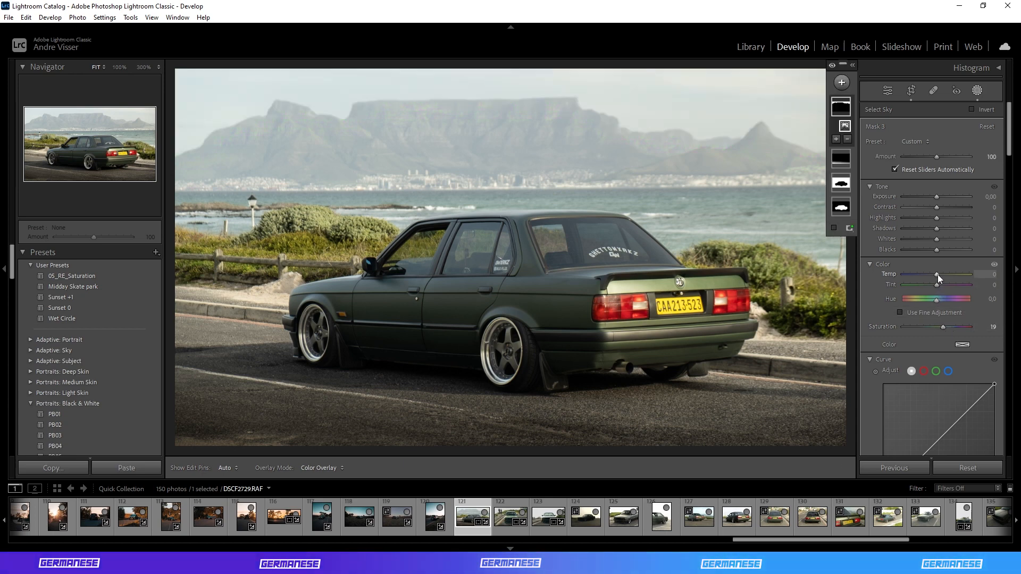
drag(937, 274, 931, 275)
click(991, 278)
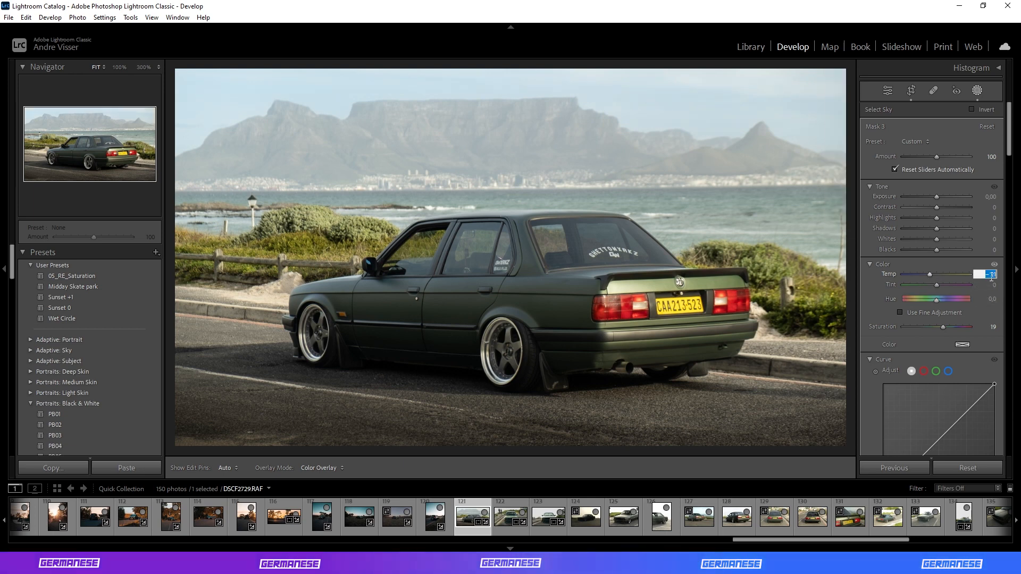
text(-20)
key(Return)
click(988, 328)
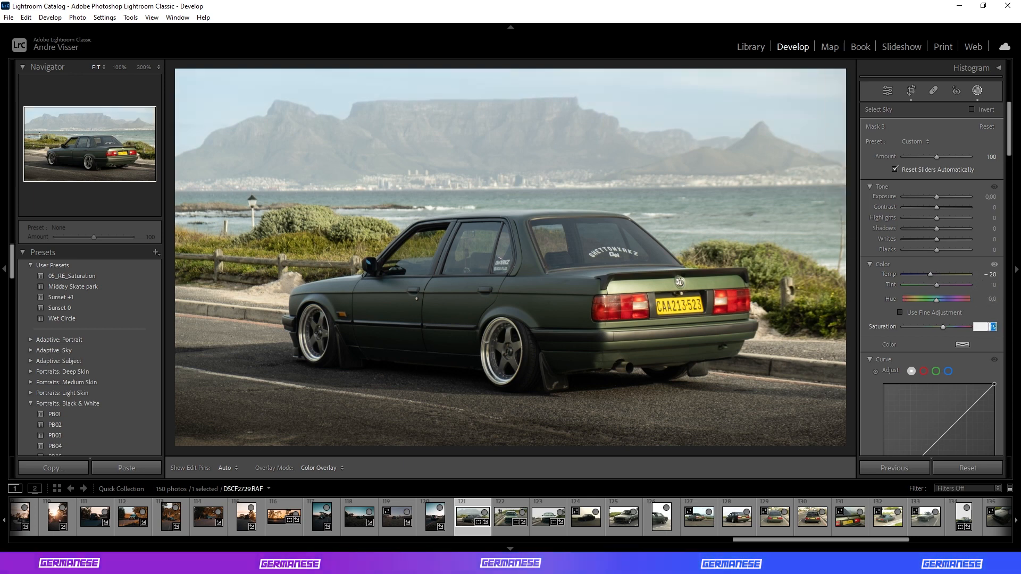
text(20)
key(Return)
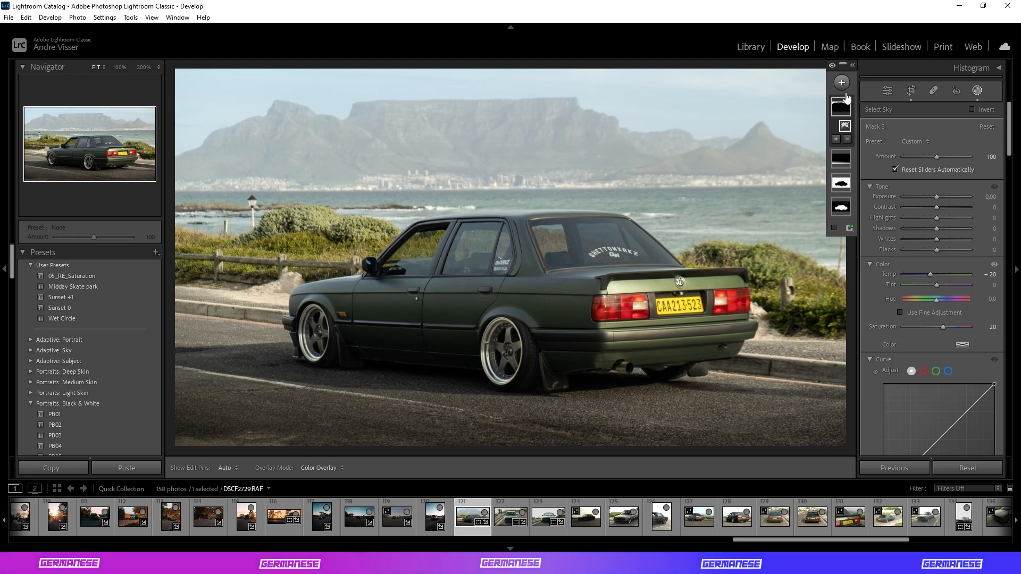
Step: Duplicate the inverted background mask
mouse_move(844, 130)
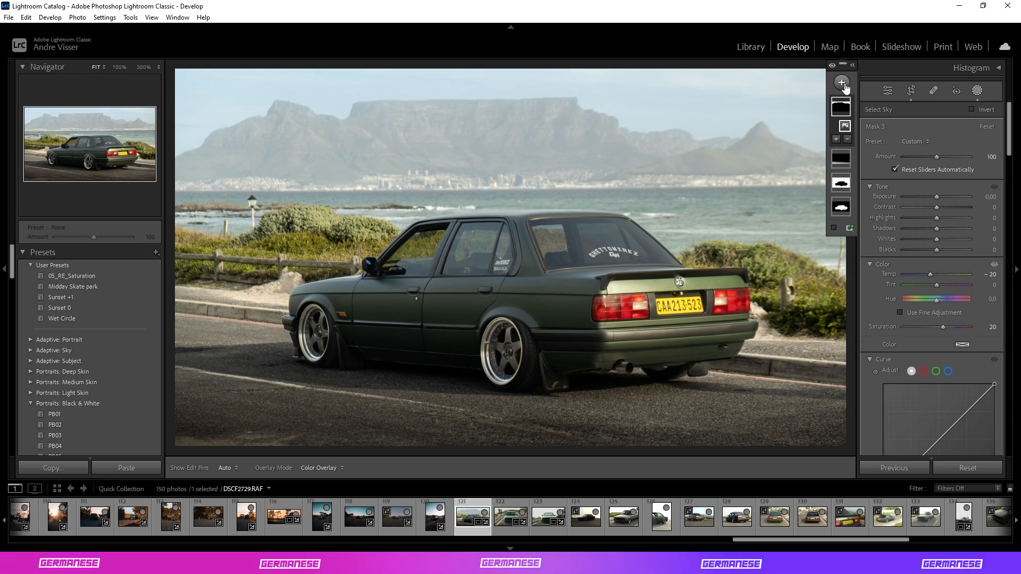
click(841, 183)
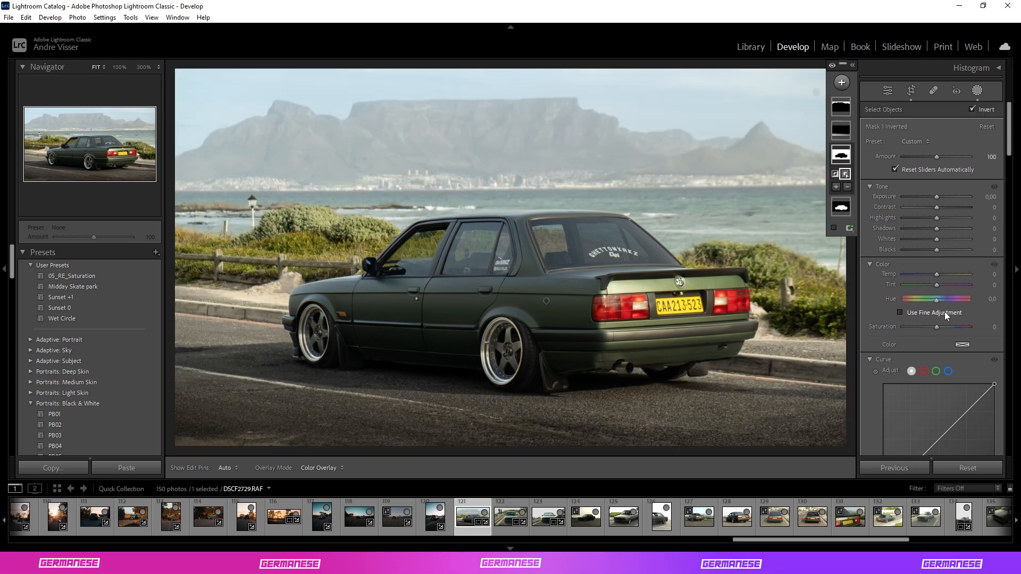
right_click(844, 160)
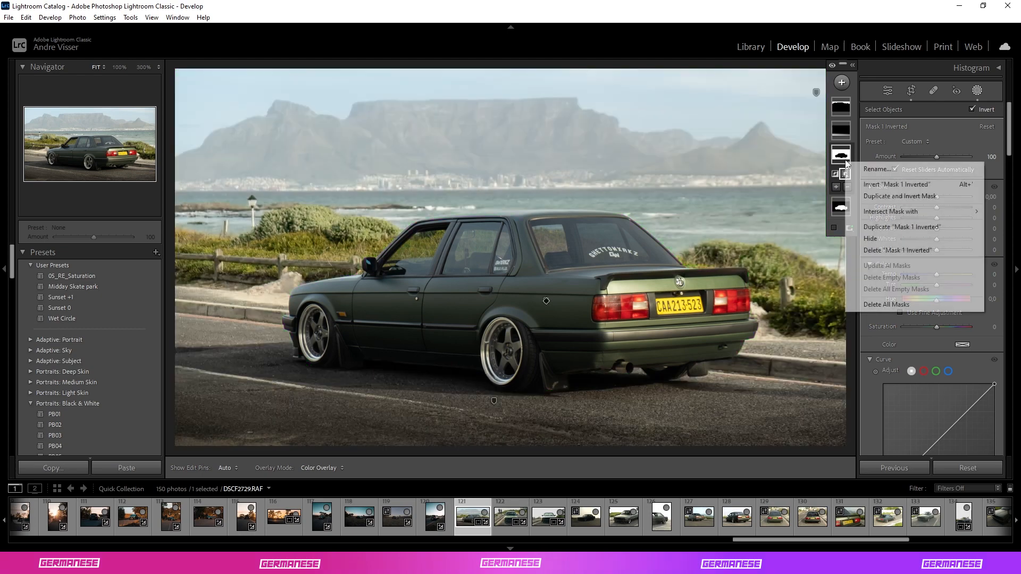
click(916, 228)
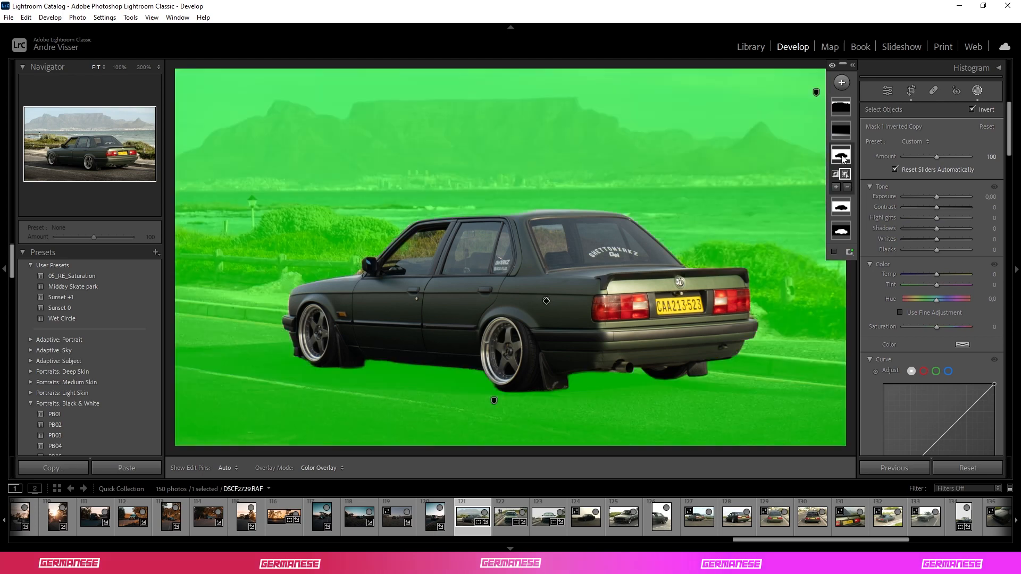
Step: Subtract the road, fence and roadside bushes from the copied background mask with a size 25 brush
click(848, 187)
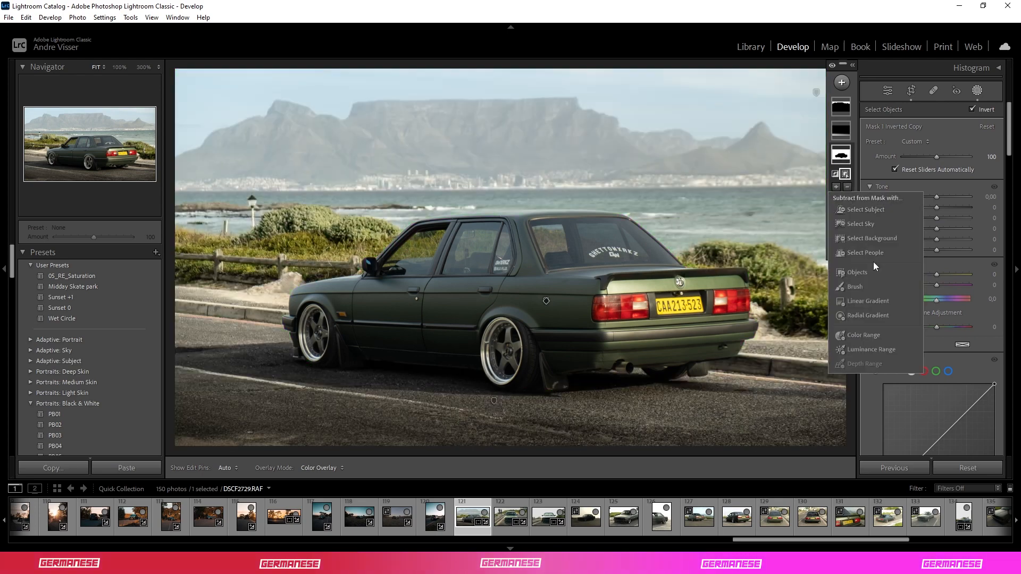
click(845, 287)
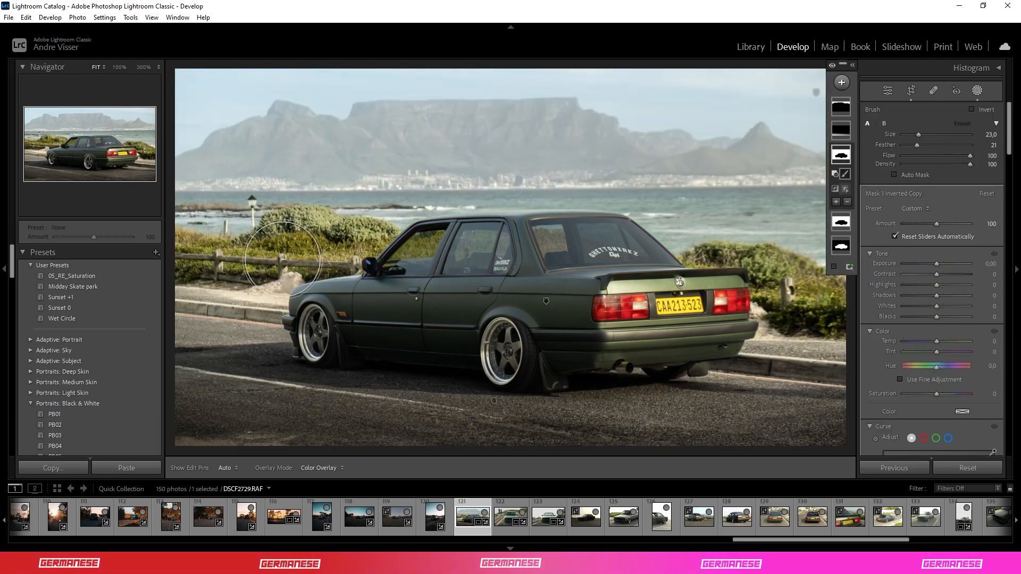
scroll(282, 260, up, 1)
mouse_move(176, 273)
mouse_down()
mouse_move(266, 264)
mouse_move(300, 248)
mouse_move(364, 265)
mouse_move(563, 248)
mouse_move(691, 282)
mouse_move(779, 289)
mouse_move(822, 312)
mouse_move(207, 243)
mouse_move(717, 345)
mouse_move(514, 391)
mouse_move(159, 433)
mouse_move(831, 406)
mouse_move(175, 383)
mouse_move(362, 323)
mouse_move(509, 367)
mouse_up()
mouse_move(846, 158)
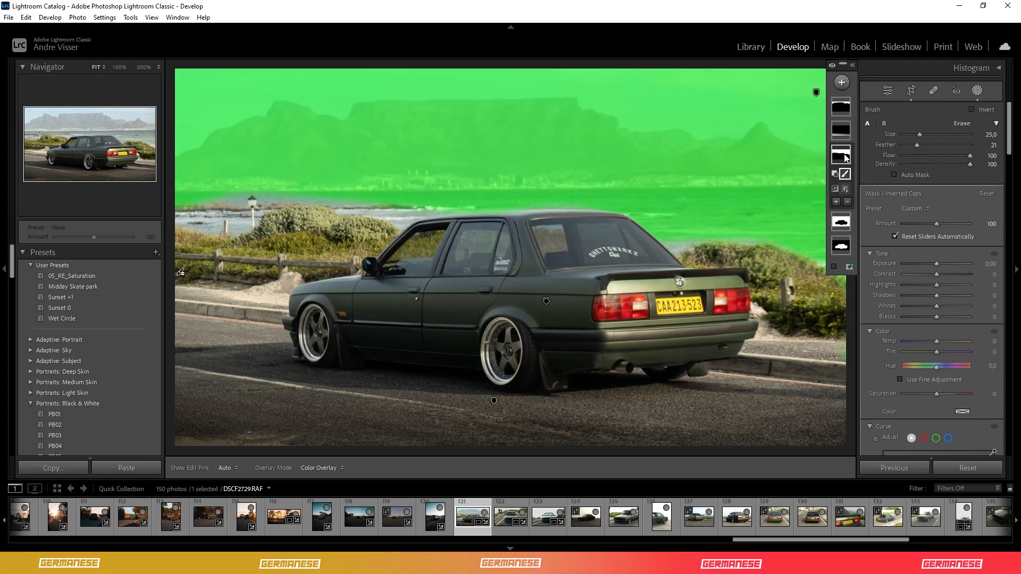
click(846, 158)
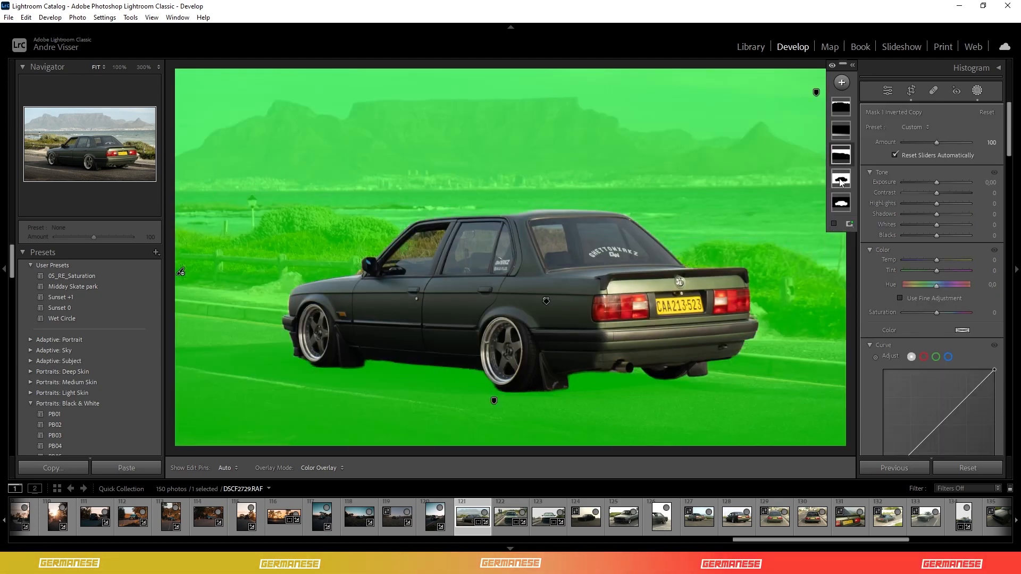
Step: Add a brush to the copied background mask and paint back the sea around the lamp post and along the car's roofline
mouse_move(838, 209)
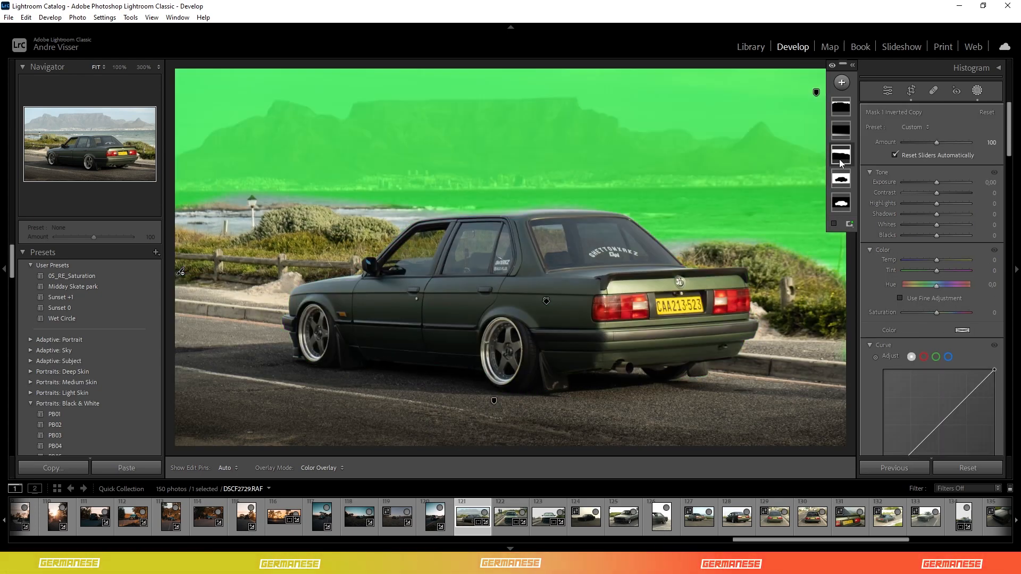
click(840, 159)
click(836, 202)
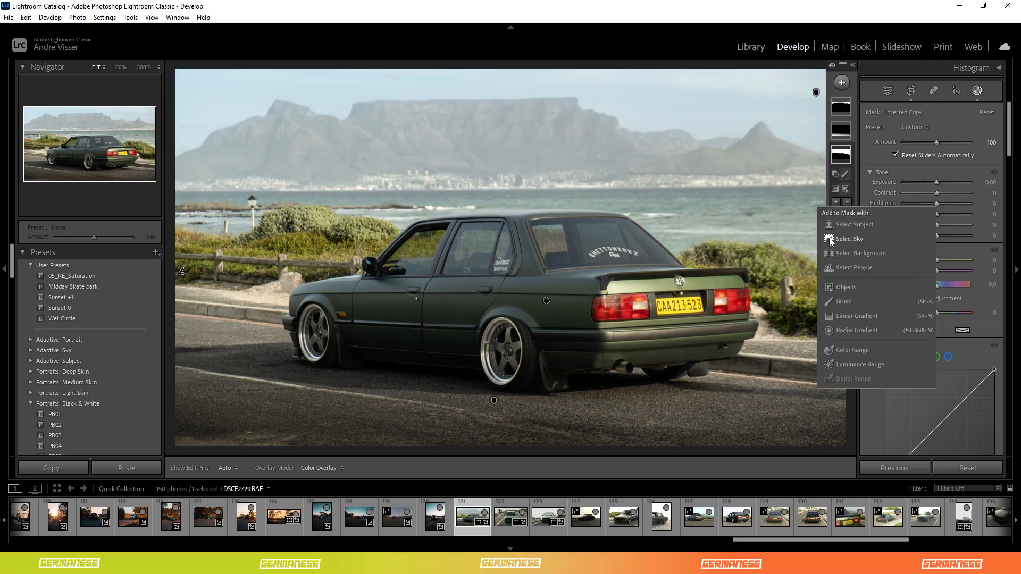
click(837, 302)
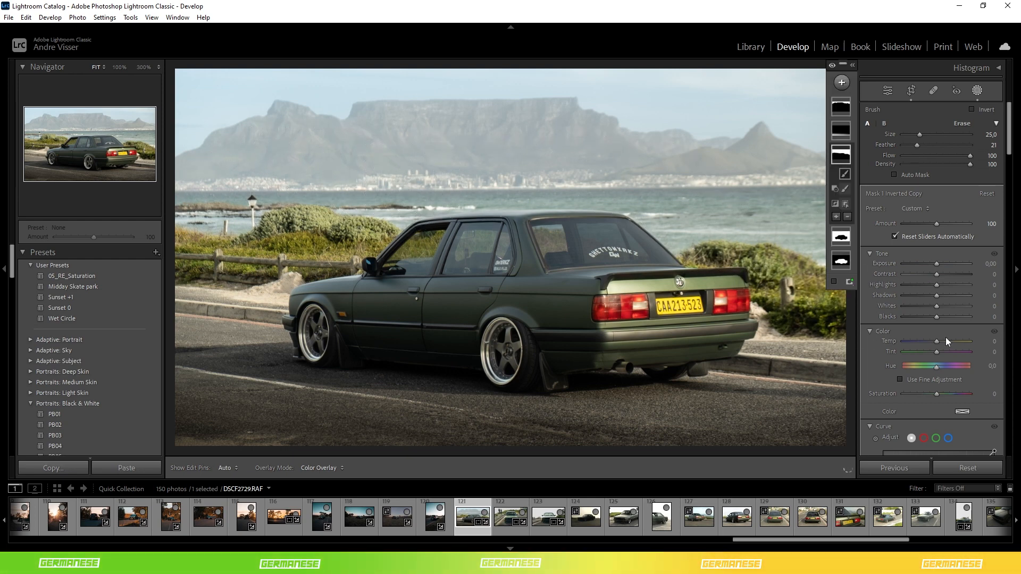
mouse_move(842, 158)
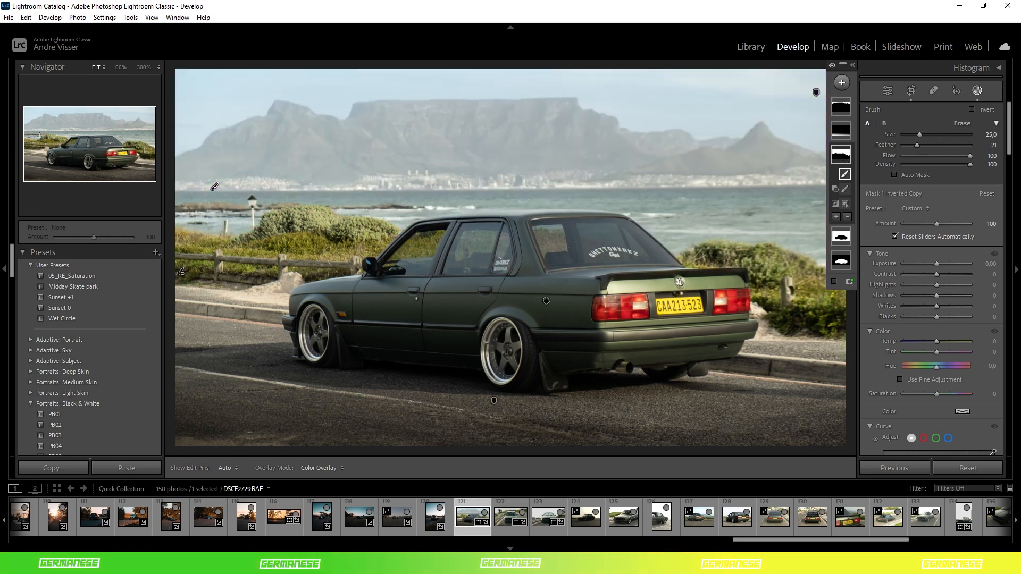
right_click(848, 158)
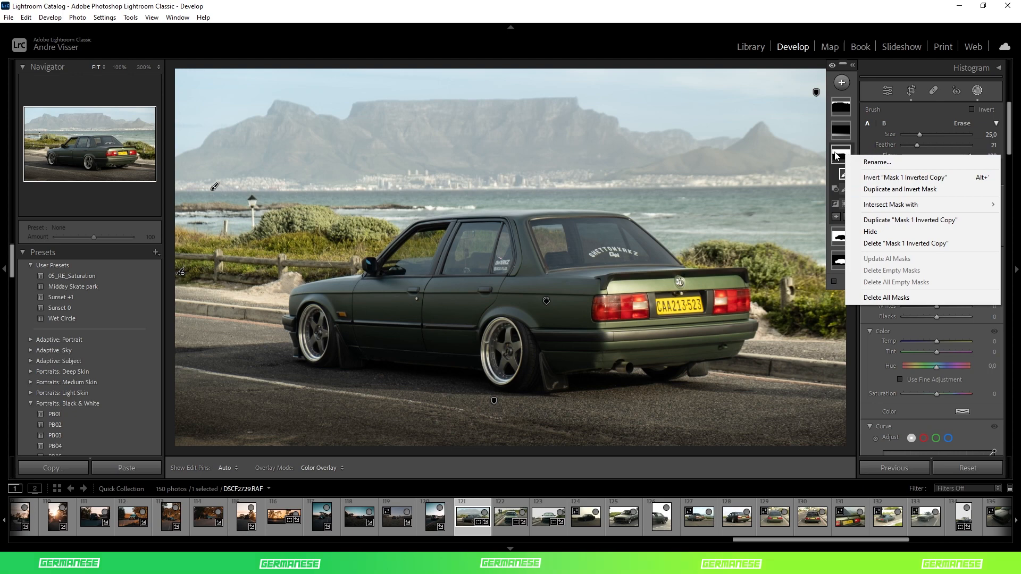
key(Escape)
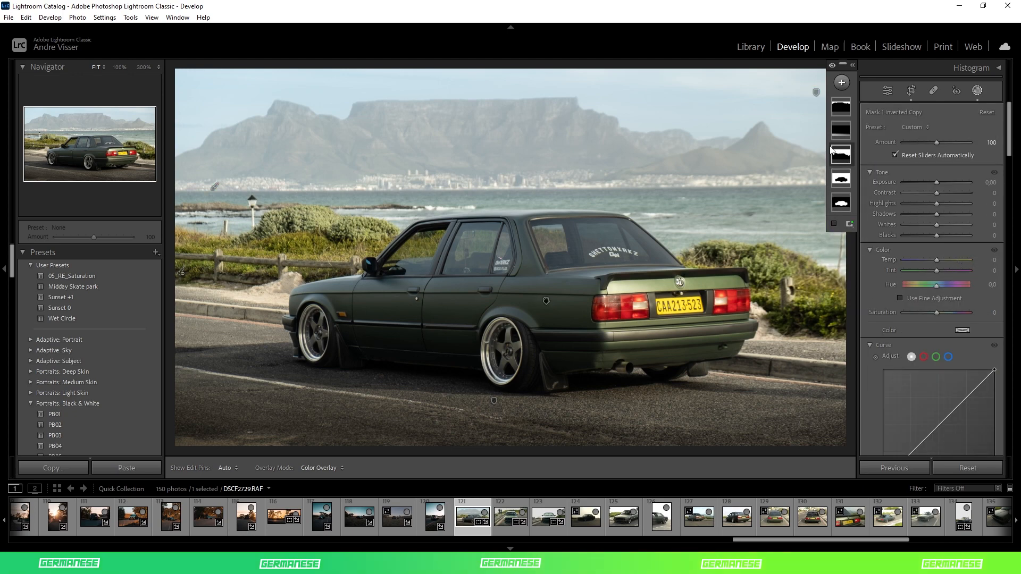
Step: Set the copied background mask's Clarity to 0
click(839, 164)
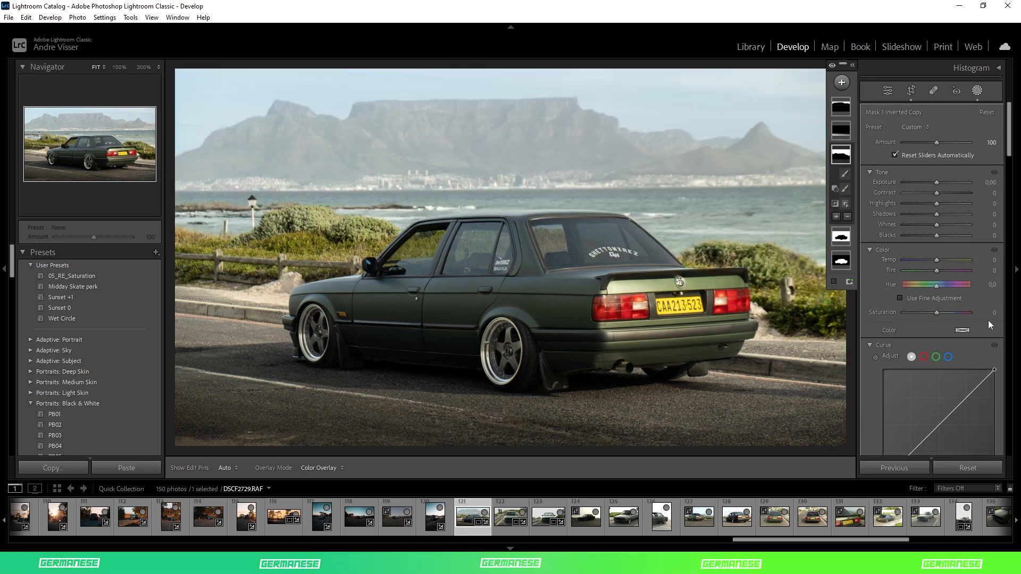
scroll(984, 321, down, 10)
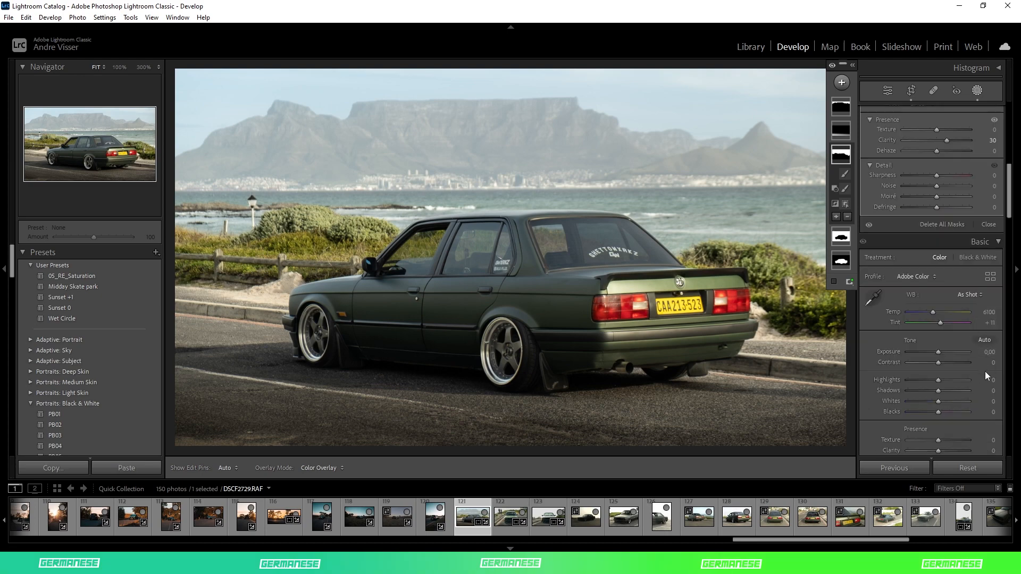
scroll(985, 372, up, 2)
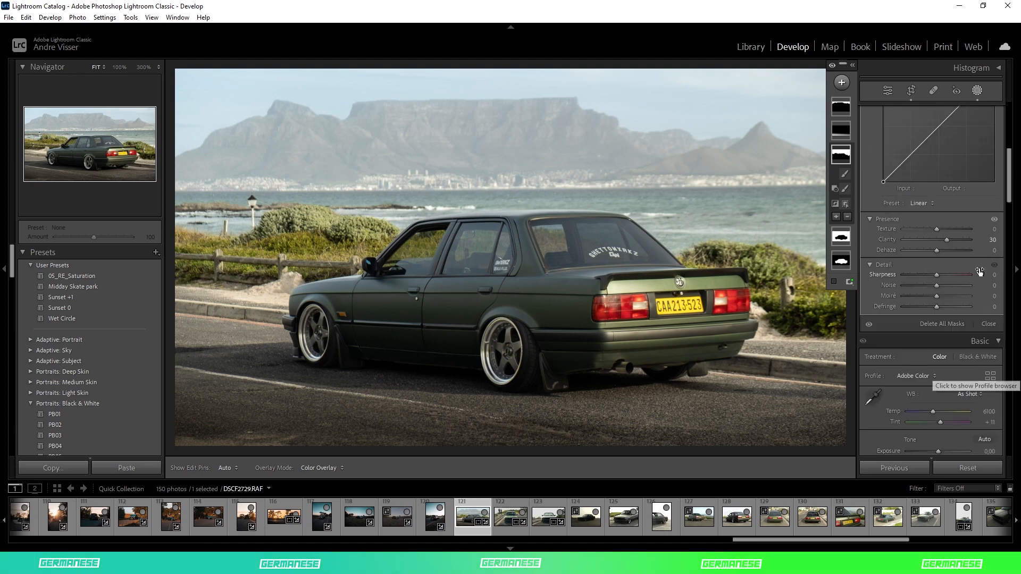
click(991, 240)
text(0)
key(Return)
Step: Set the copied background mask's Saturation to 30
key(o)
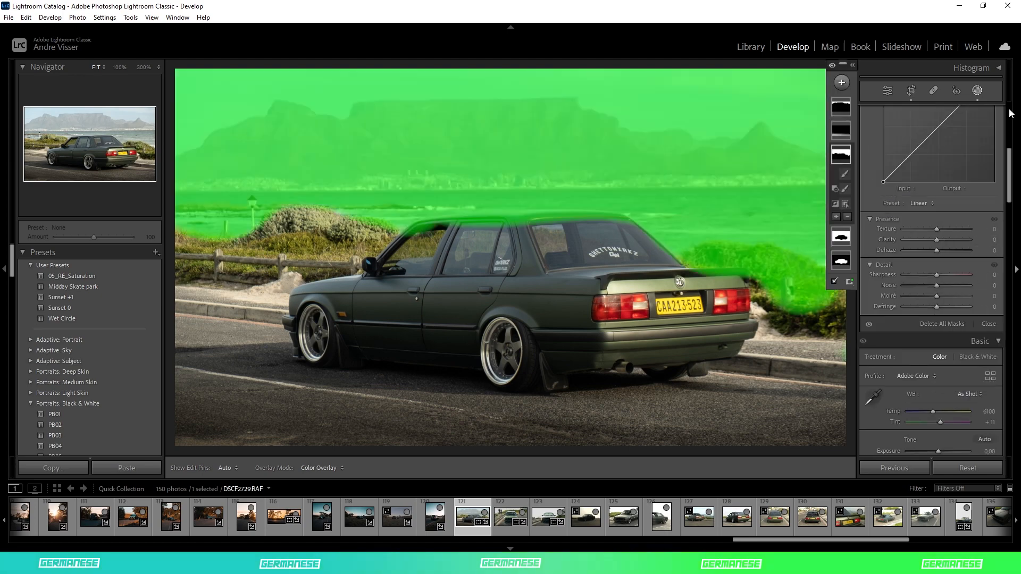
scroll(956, 358, up, 5)
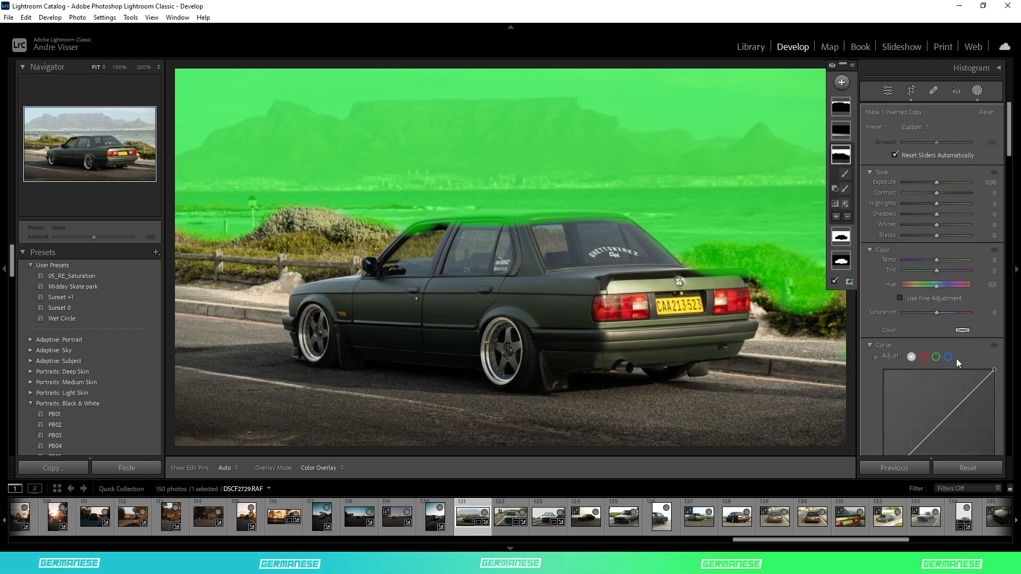
click(992, 313)
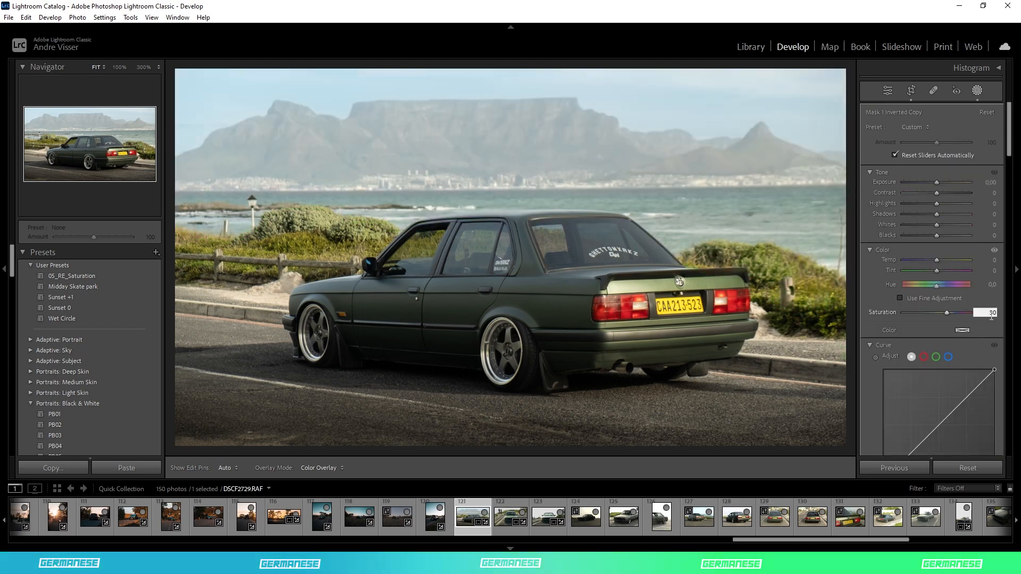
key(Return)
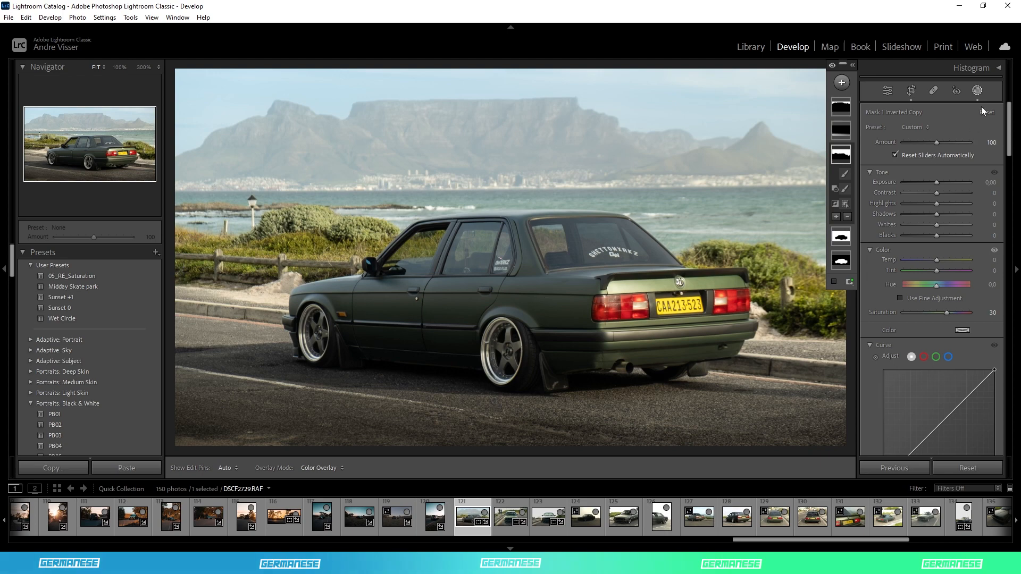
Step: Close masking and compare the photo's before and after versions side by side, returning to the single-image view
click(976, 91)
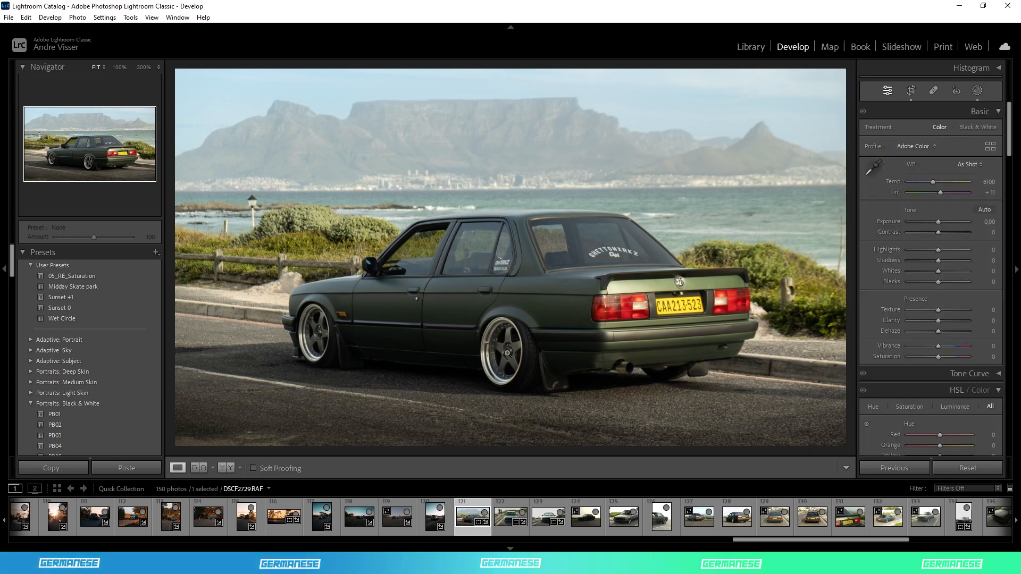
click(231, 470)
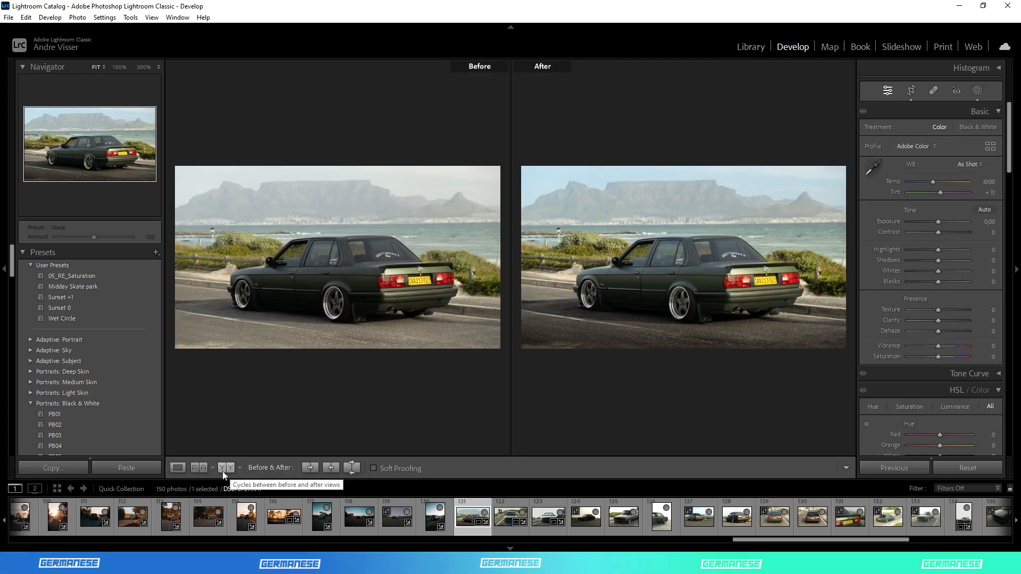
click(176, 466)
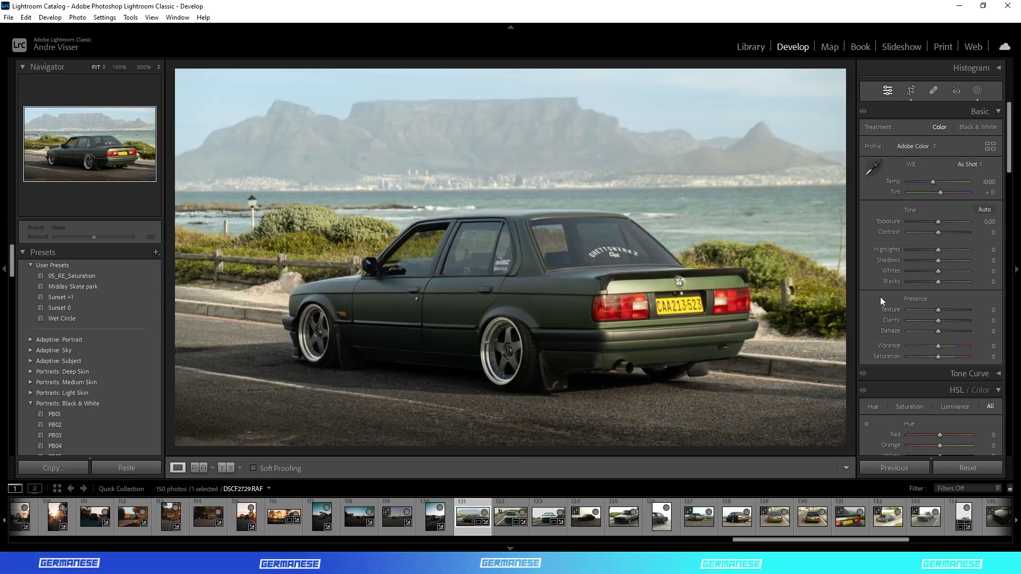
Step: Raise the photo's overall Exposure slightly to +0.09
scroll(931, 334, down, 3)
scroll(931, 333, up, 3)
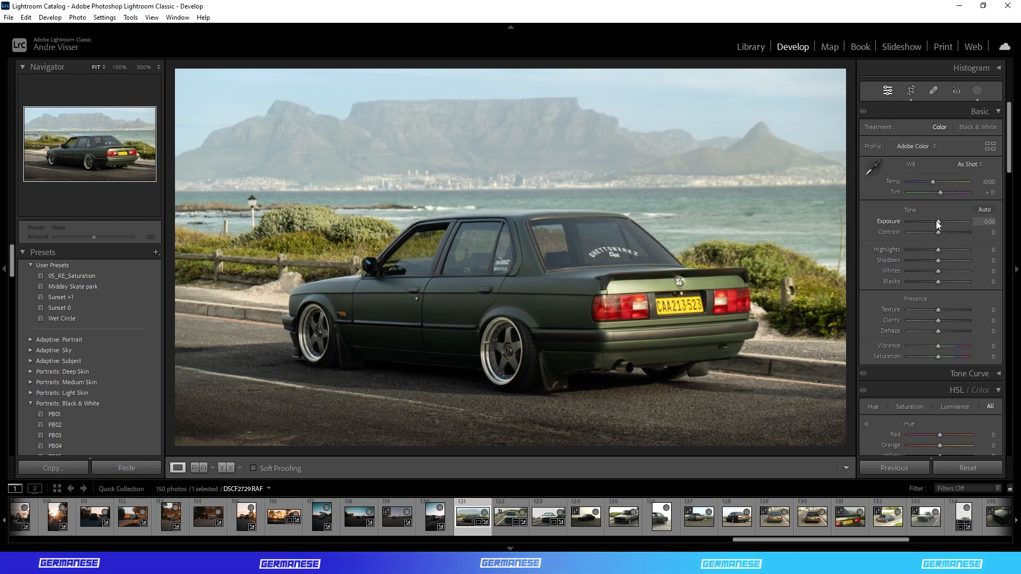
scroll(939, 222, up, 1)
scroll(939, 222, up, 3)
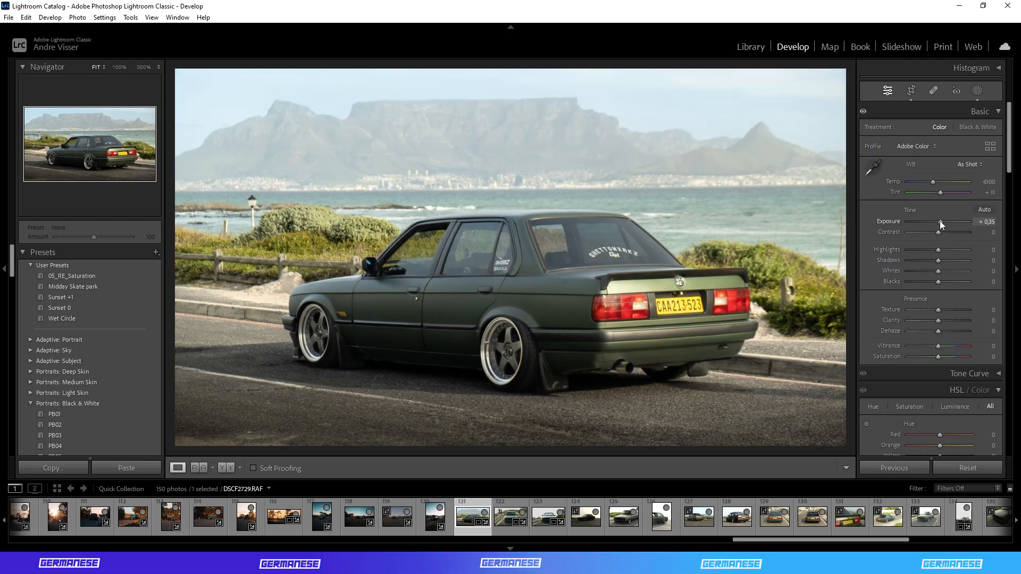
scroll(939, 221, down, 1)
drag(939, 221, 938, 222)
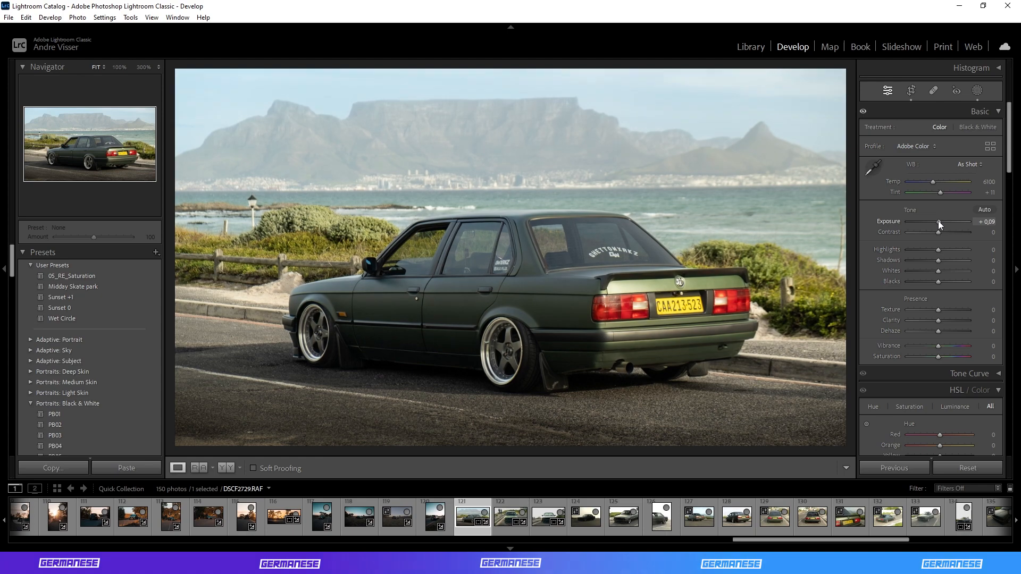
Step: Reposition the photo slightly lower within the existing 16 x 9 crop and apply the crop
click(911, 90)
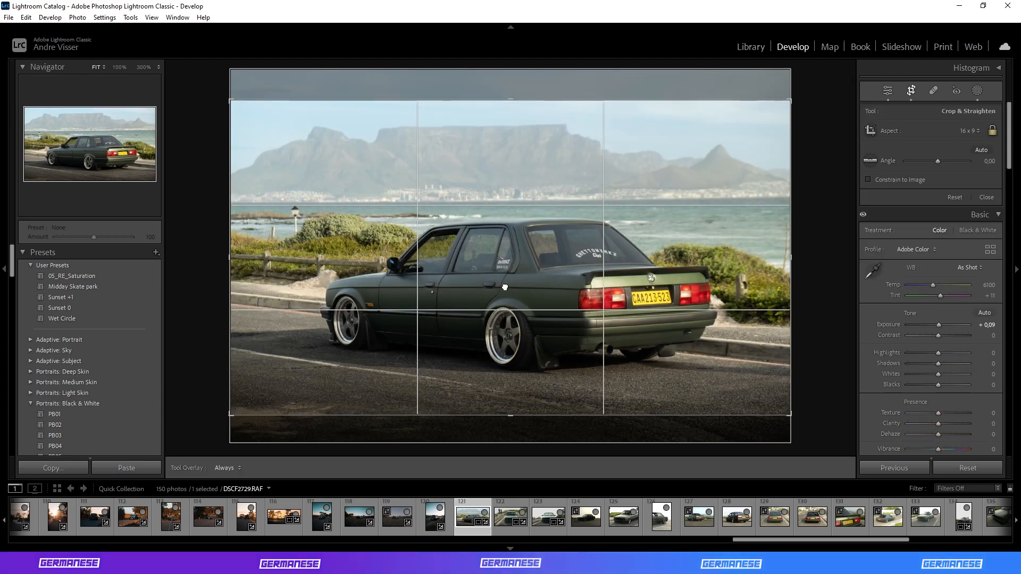
mouse_move(503, 287)
mouse_down()
mouse_move(506, 299)
mouse_move(516, 291)
mouse_up()
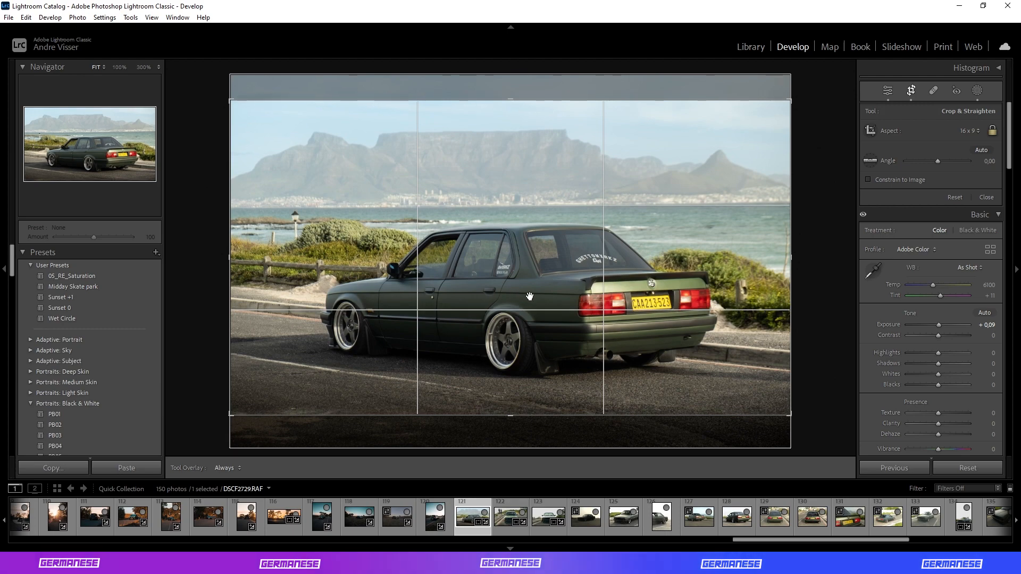
key(Return)
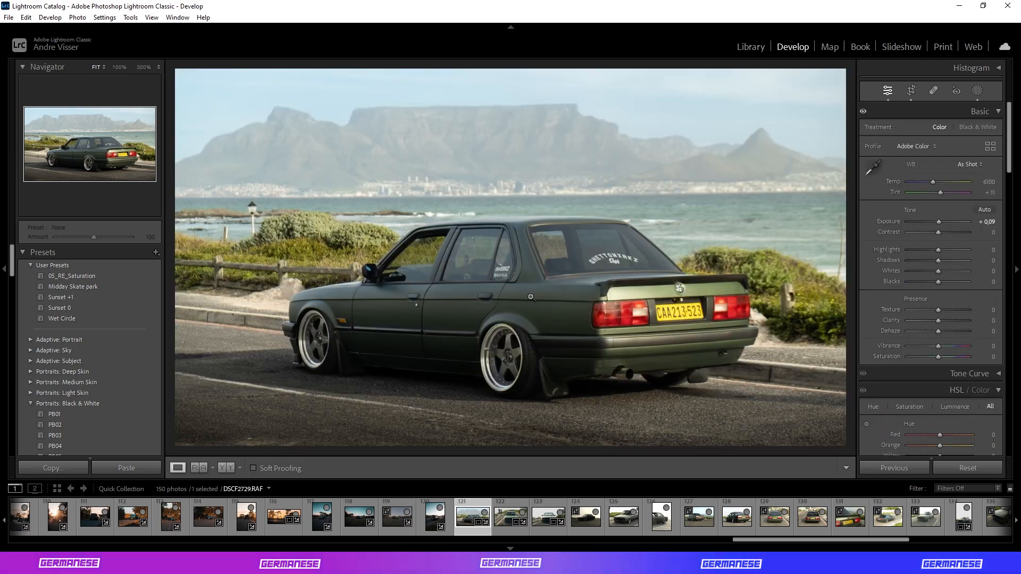
Step: Set the photo's overall Exposure to +0.10 and Highlights to -100
click(985, 222)
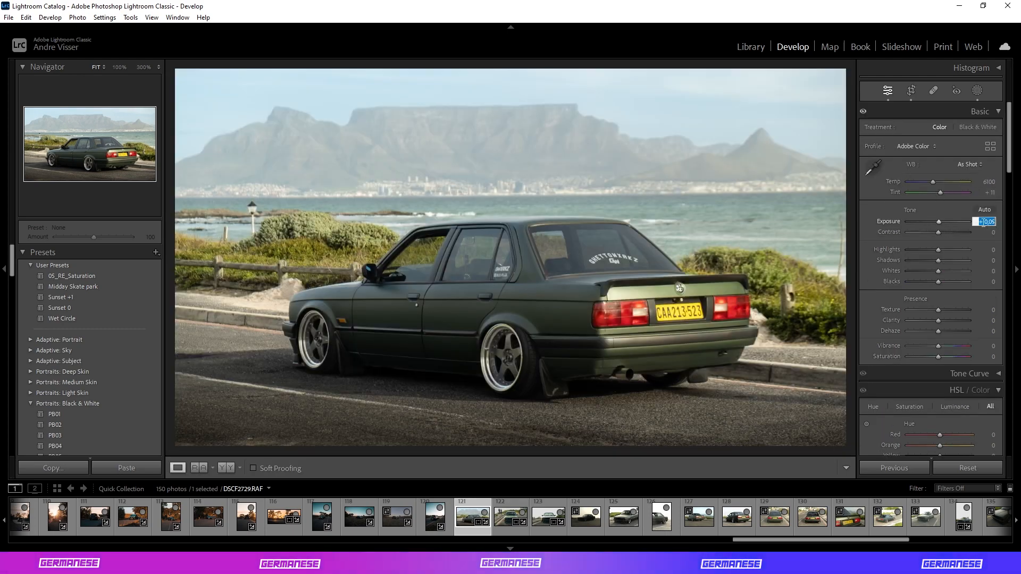
text(0.1)
key(Return)
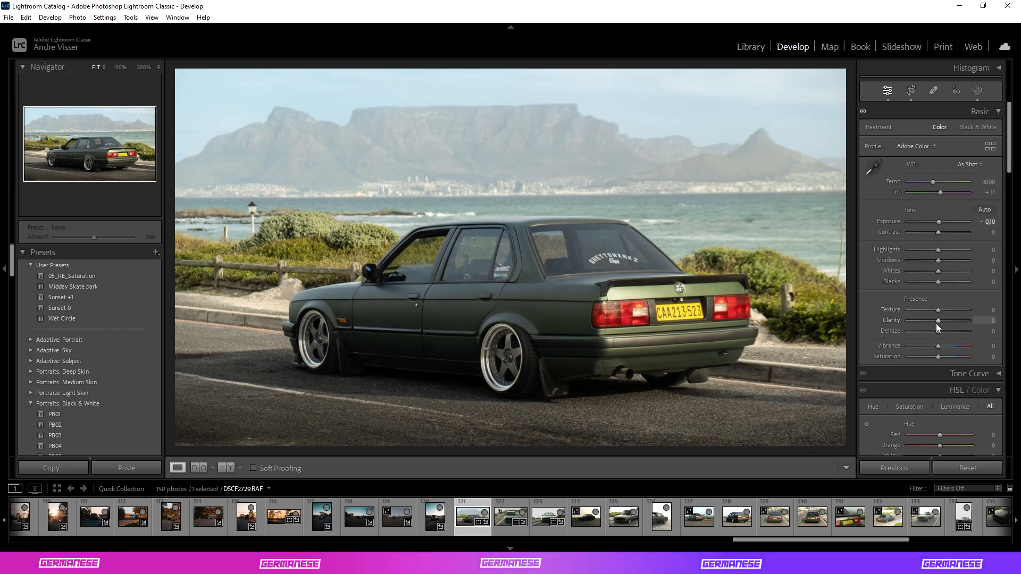
drag(937, 251, 910, 249)
Step: Set the Clarity of the inverted-car background mask to 40 and close masking
click(976, 91)
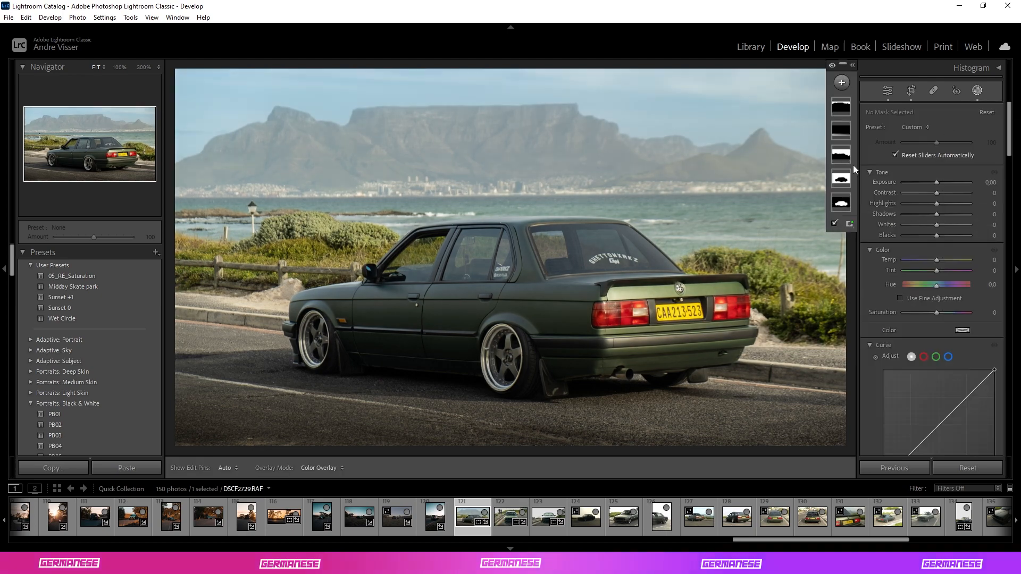
scroll(993, 307, down, 5)
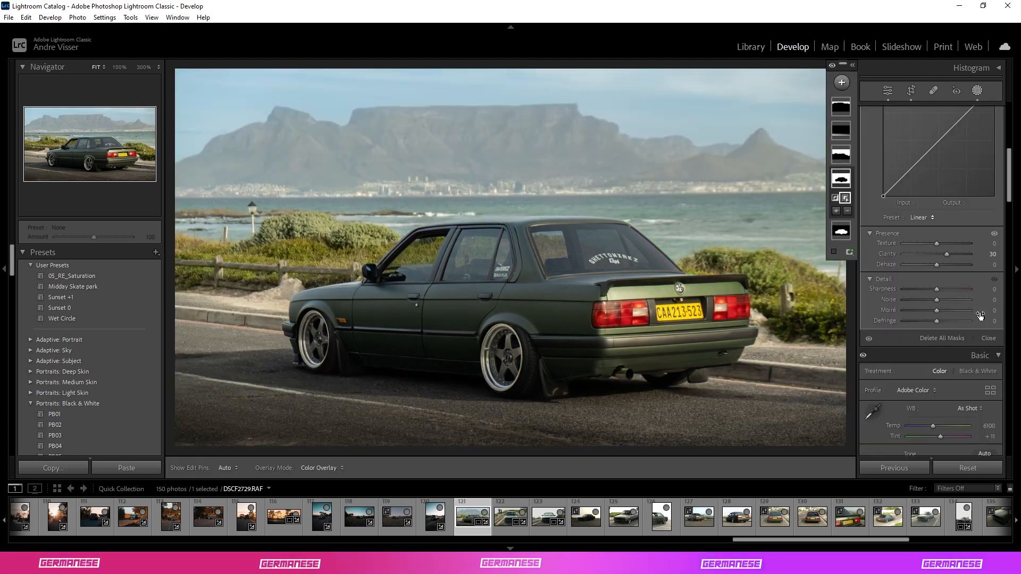
drag(984, 258, 999, 257)
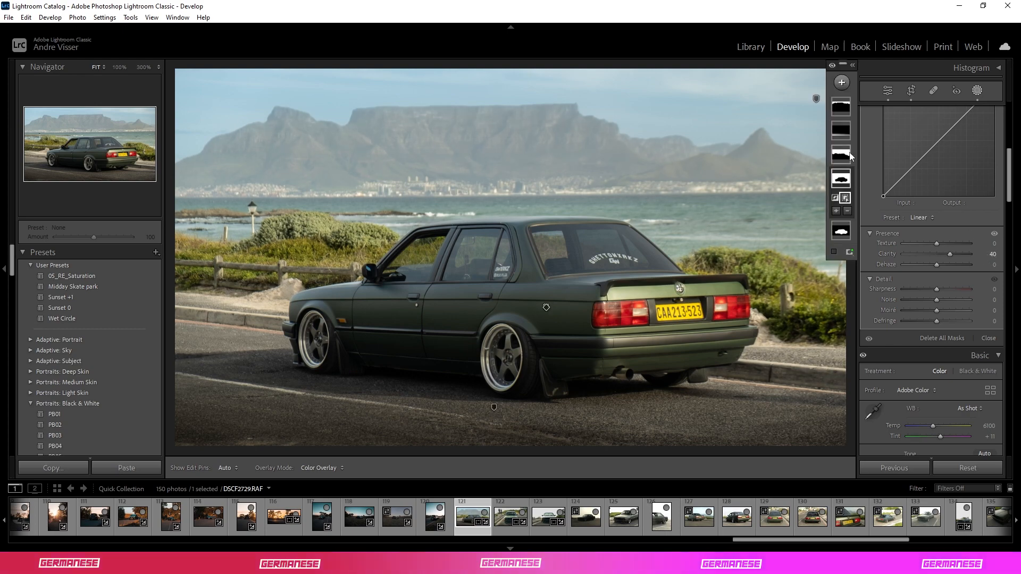
click(977, 96)
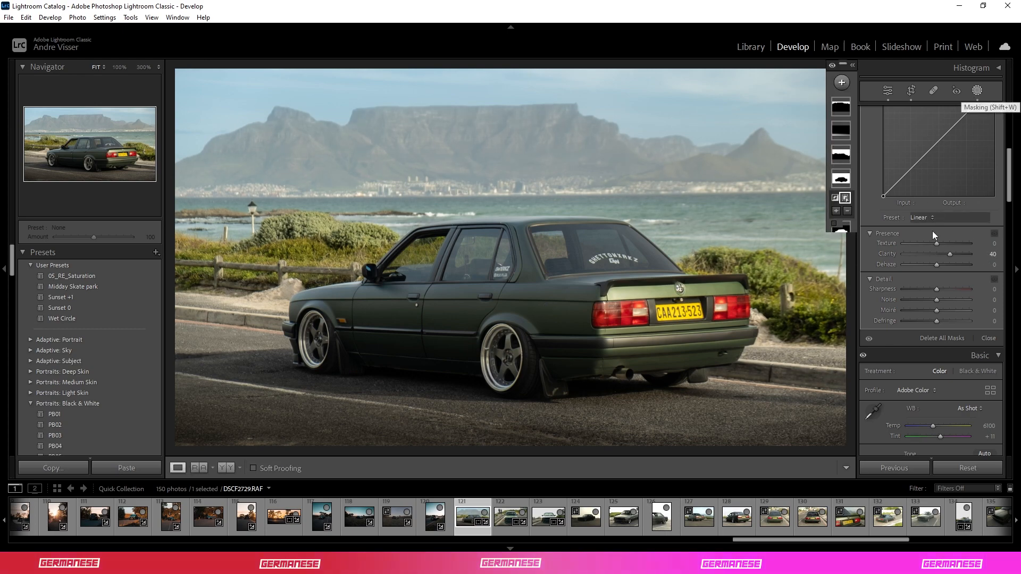
Step: Set the photo's overall Whites to +25 and Saturation to +10
scroll(952, 285, up, 1)
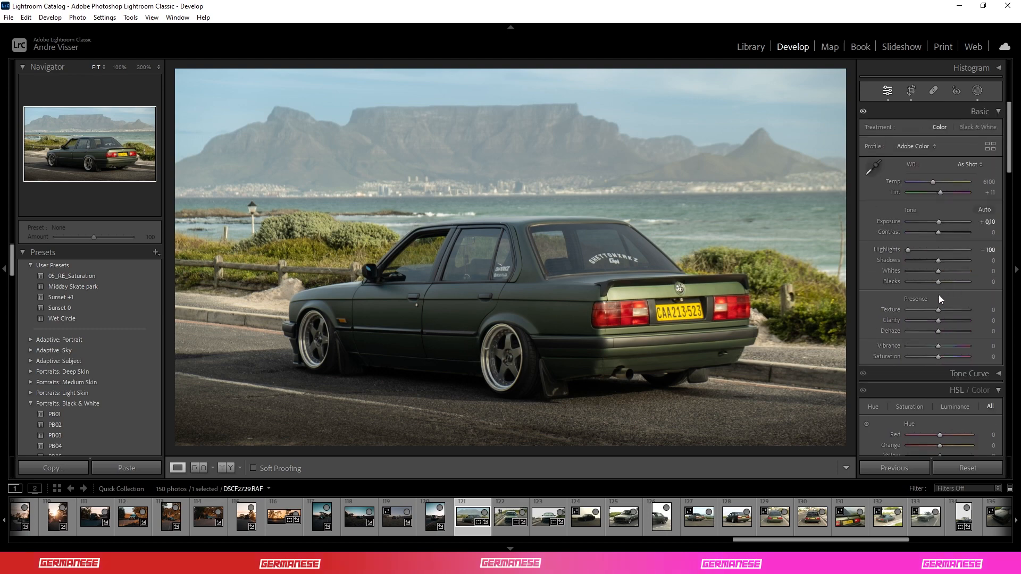
mouse_move(937, 273)
mouse_down()
mouse_move(923, 280)
mouse_move(946, 279)
mouse_up()
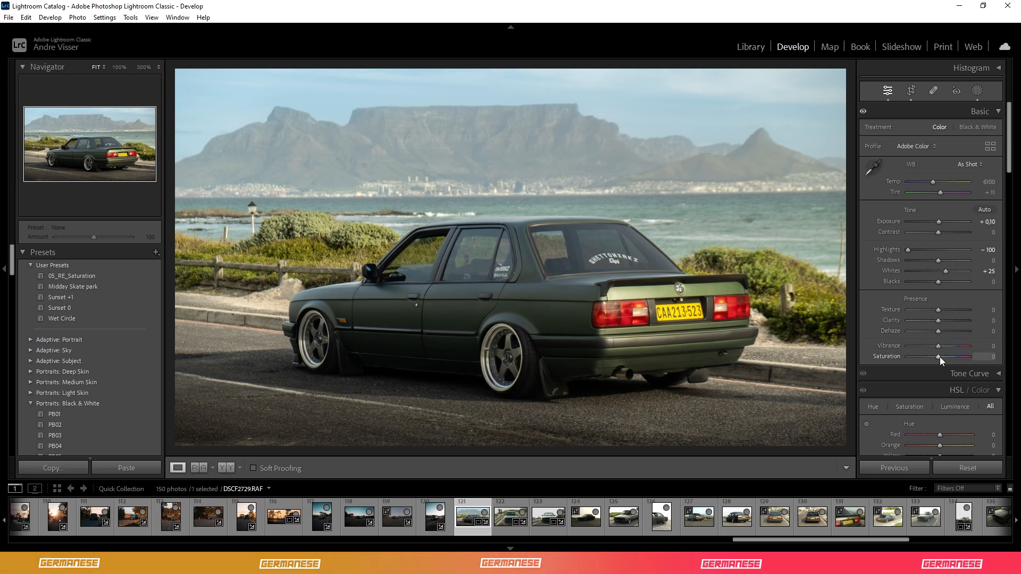
drag(942, 355, 938, 355)
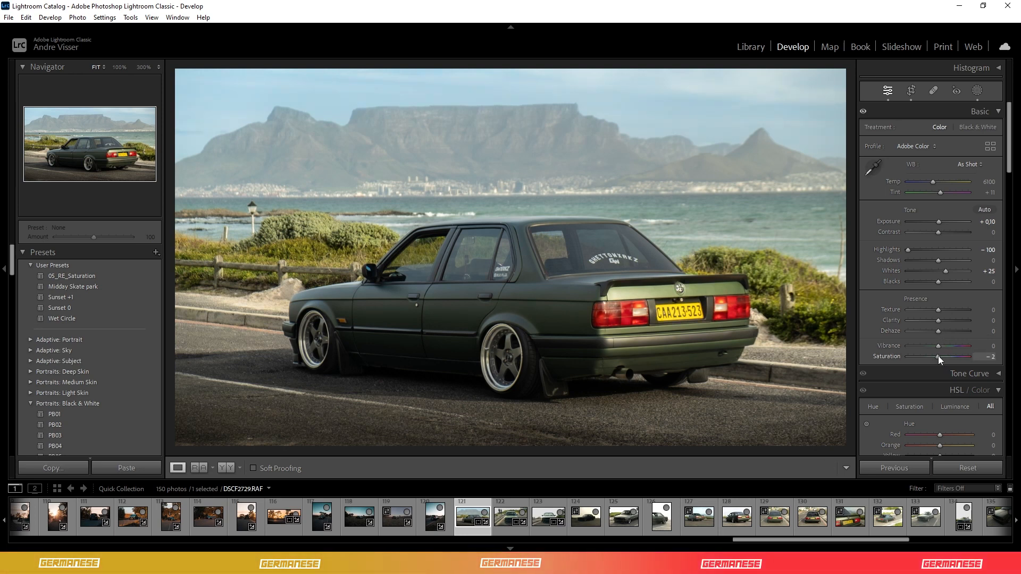
click(985, 357)
text(10)
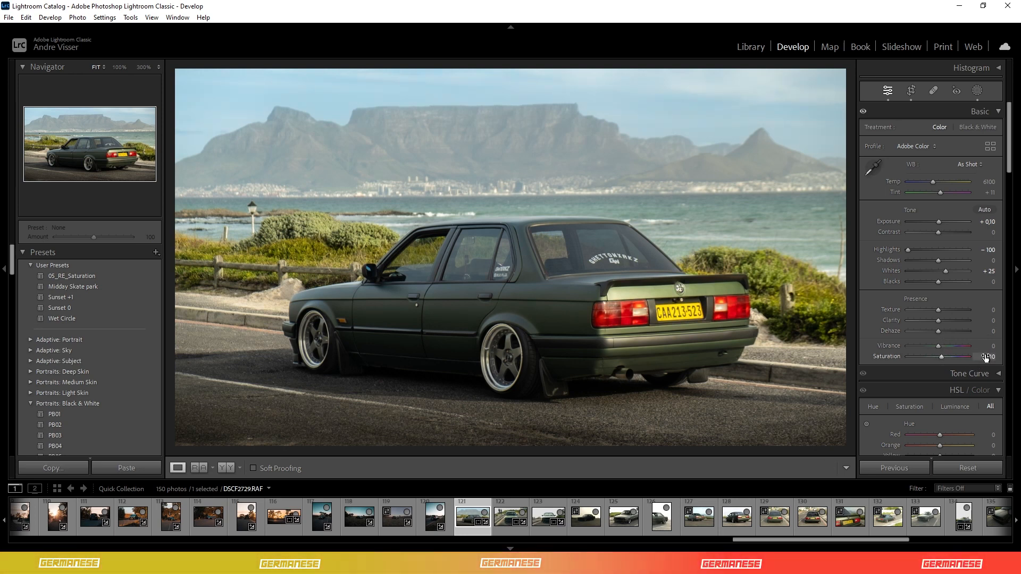
key(Return)
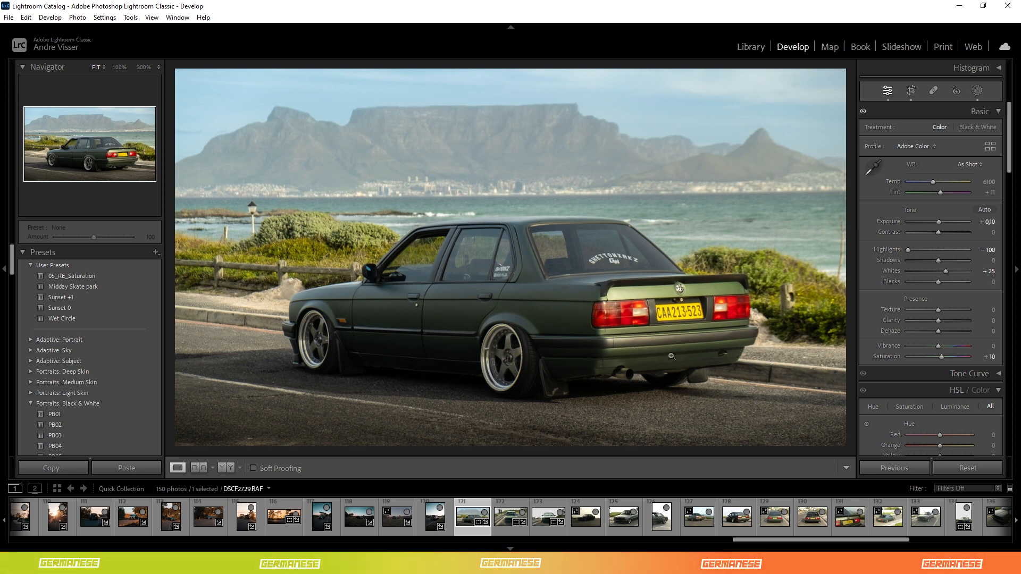
Step: Create a new object-selection mask and brush over the car's rear wheel with a size 12 brush
click(977, 90)
click(841, 82)
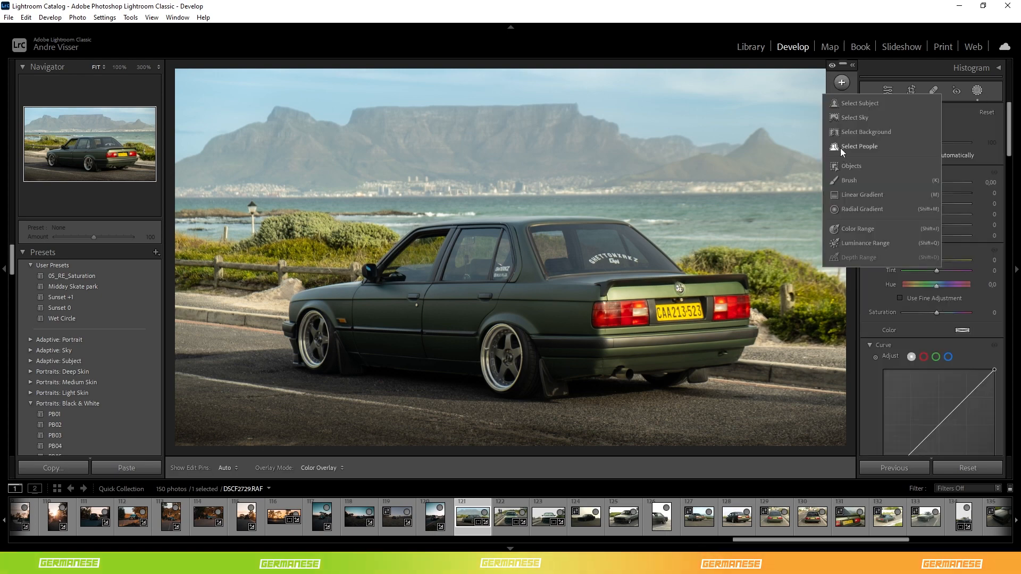
click(850, 166)
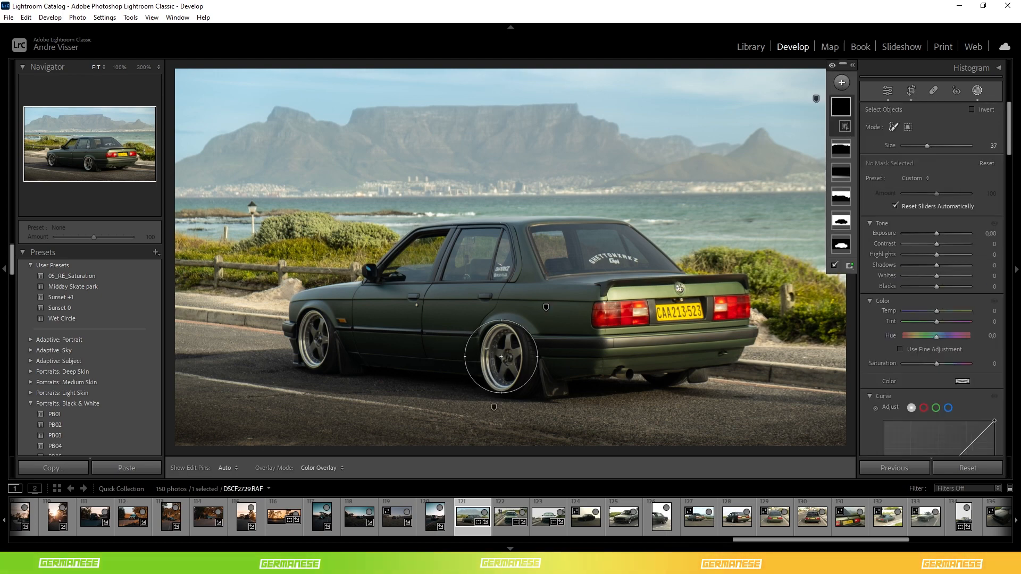
scroll(501, 357, down, 9)
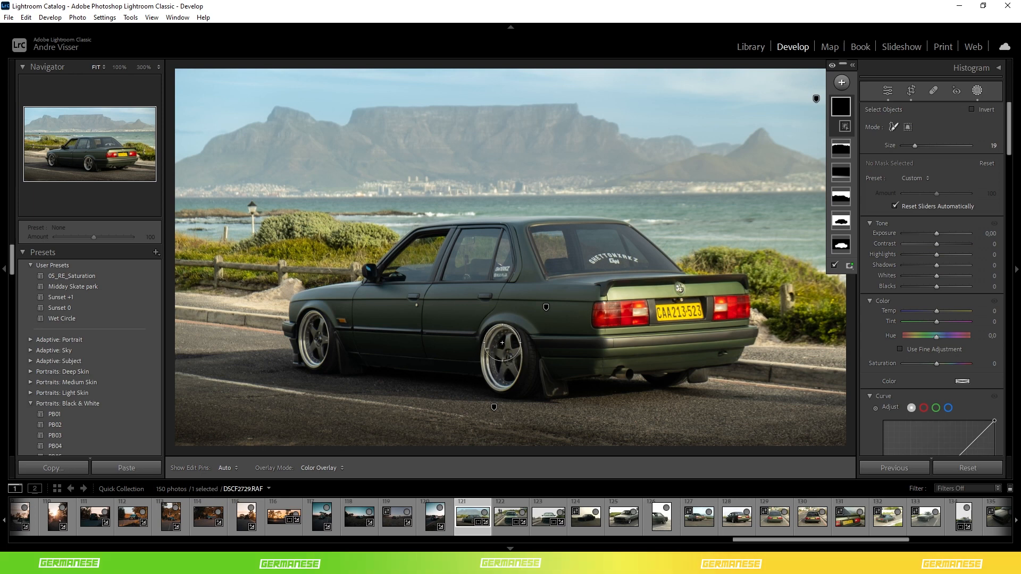
scroll(502, 342, down, 1)
mouse_move(502, 342)
mouse_down()
mouse_move(500, 377)
mouse_move(500, 352)
mouse_up()
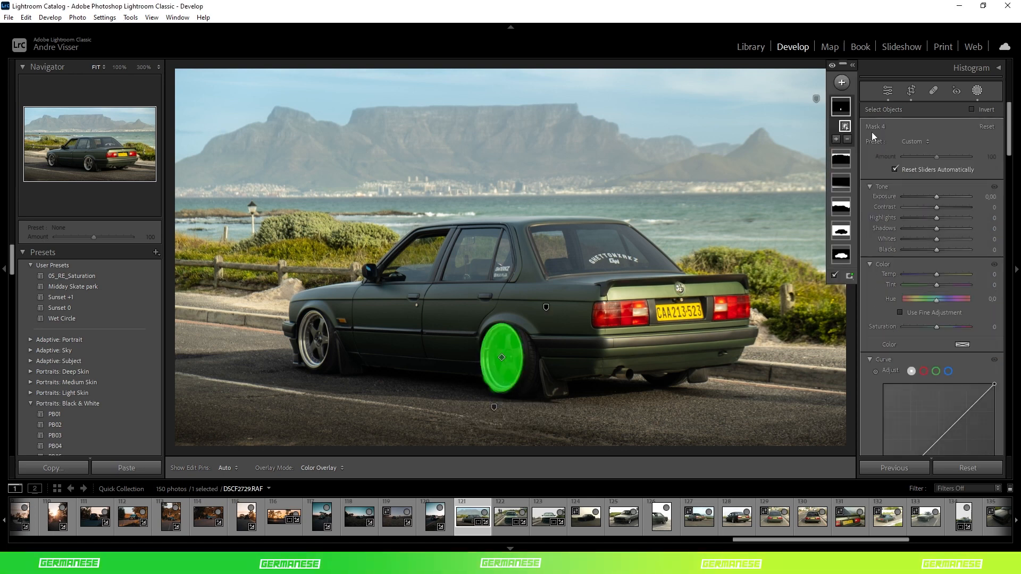
Step: Add the car's front wheel to the wheel mask with another object selection
click(836, 141)
click(833, 222)
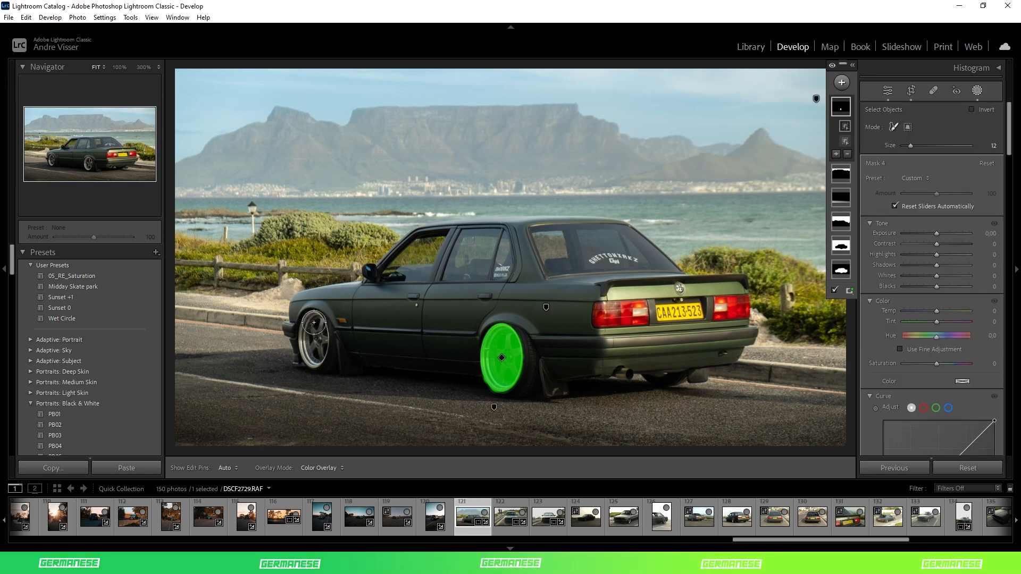
mouse_move(313, 323)
mouse_down()
mouse_move(311, 357)
mouse_move(323, 325)
mouse_up()
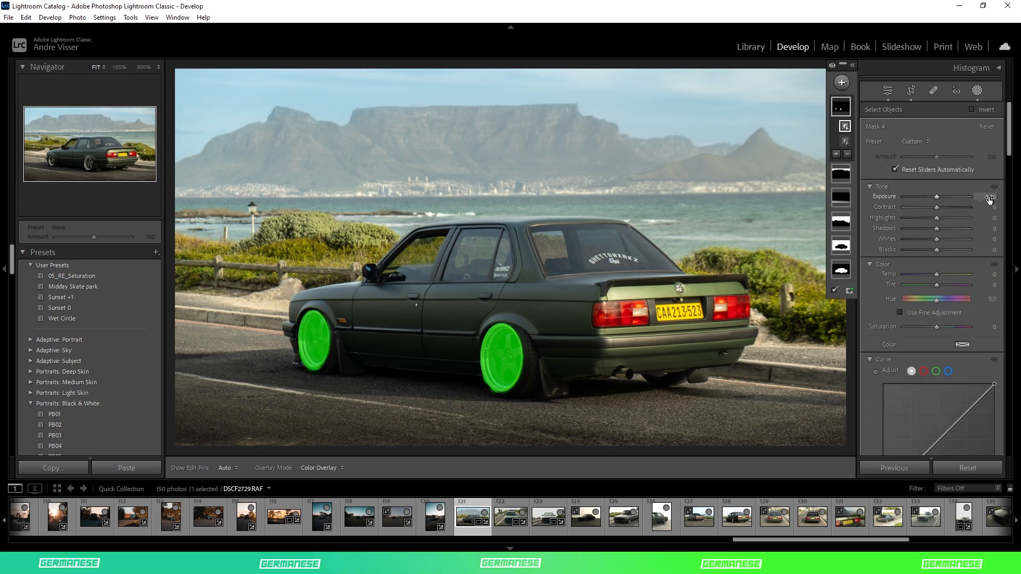
Step: Set the wheel mask's Exposure to 0.40 and Sharpness to 20
click(989, 198)
text(0.23)
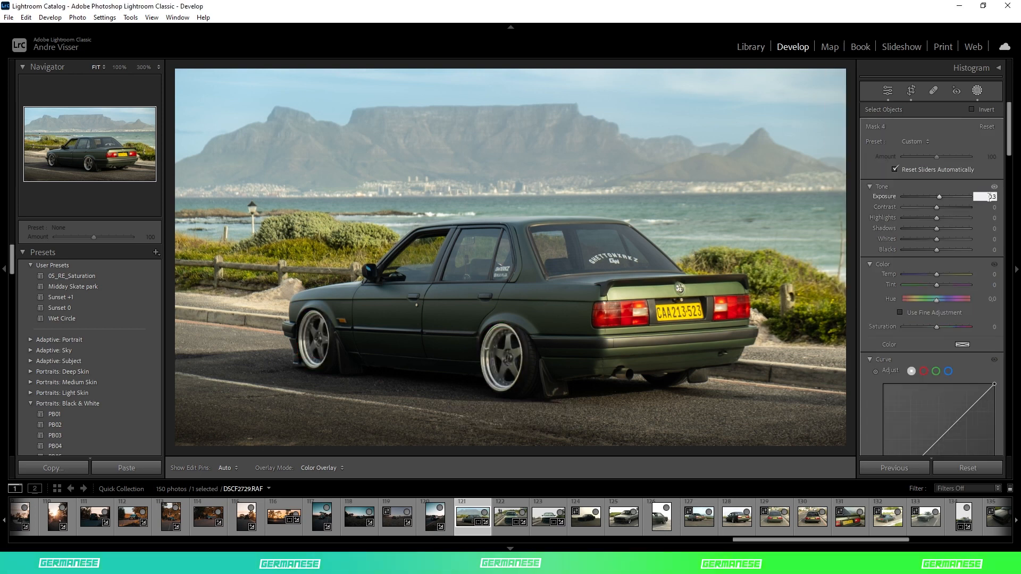
key(Return)
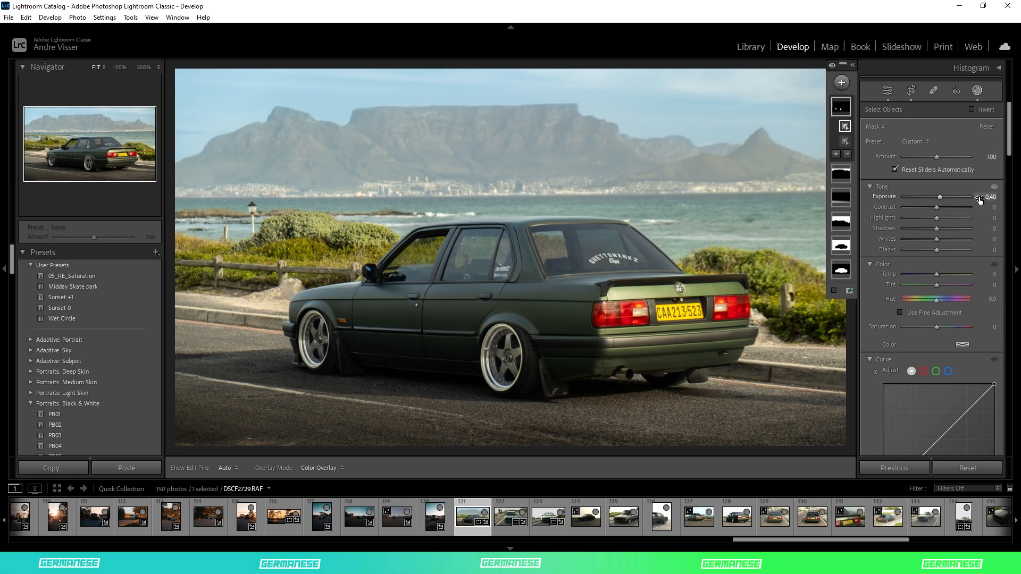
scroll(957, 266, down, 5)
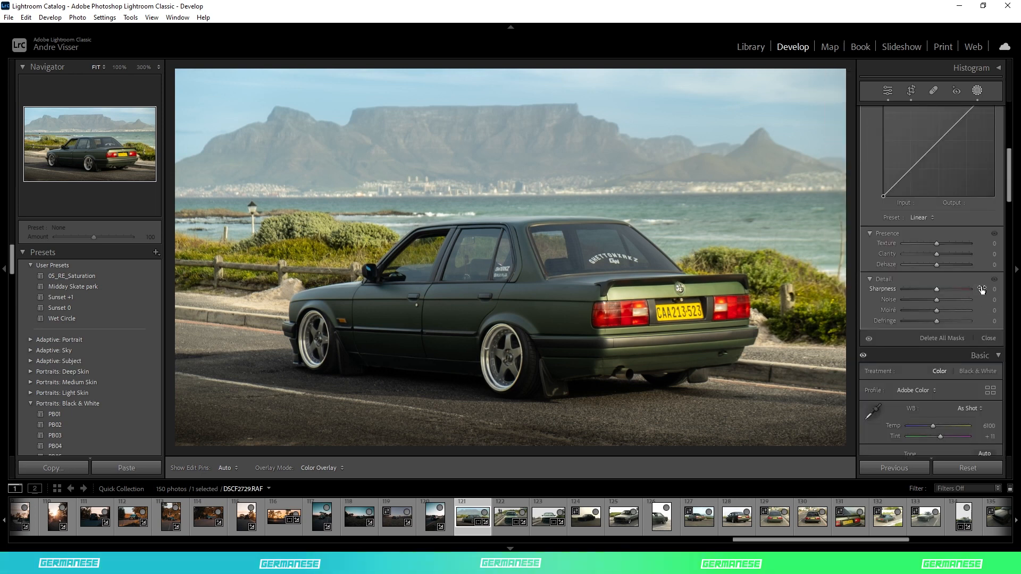
click(981, 288)
text(20)
key(Return)
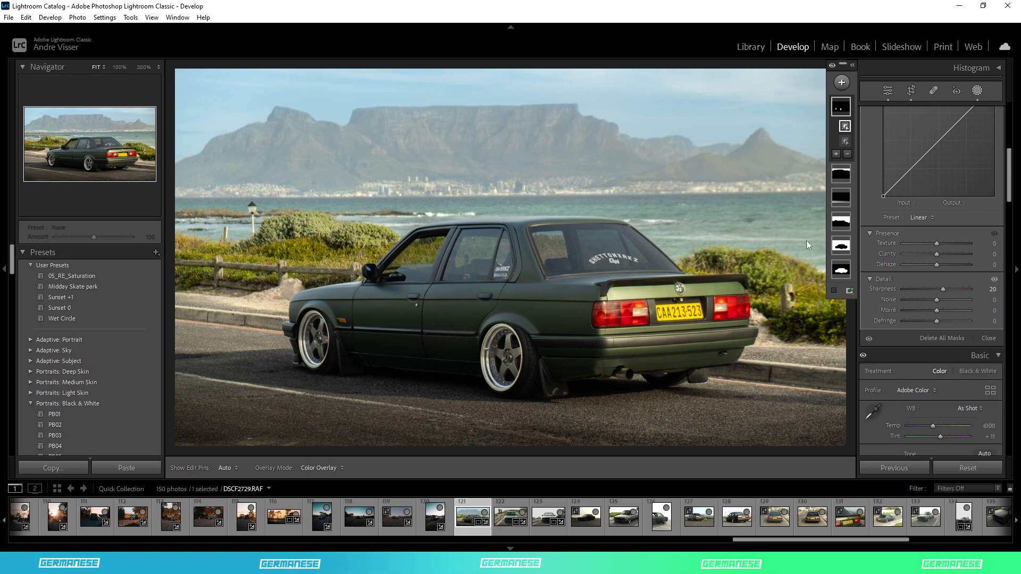
Step: Set the car mask's Sharpness to 20 and close masking
click(841, 245)
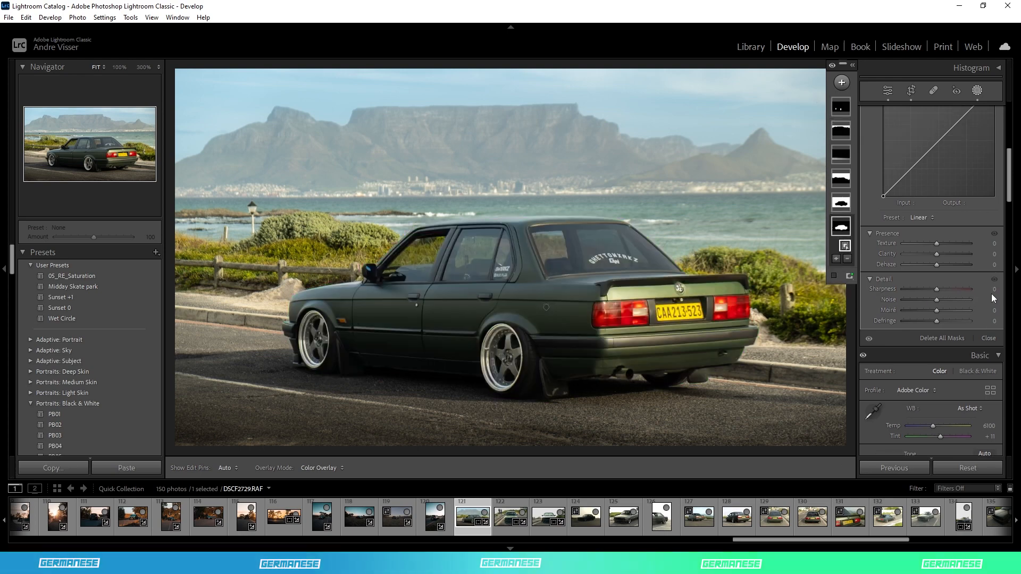
click(990, 289)
text(2)
key(Return)
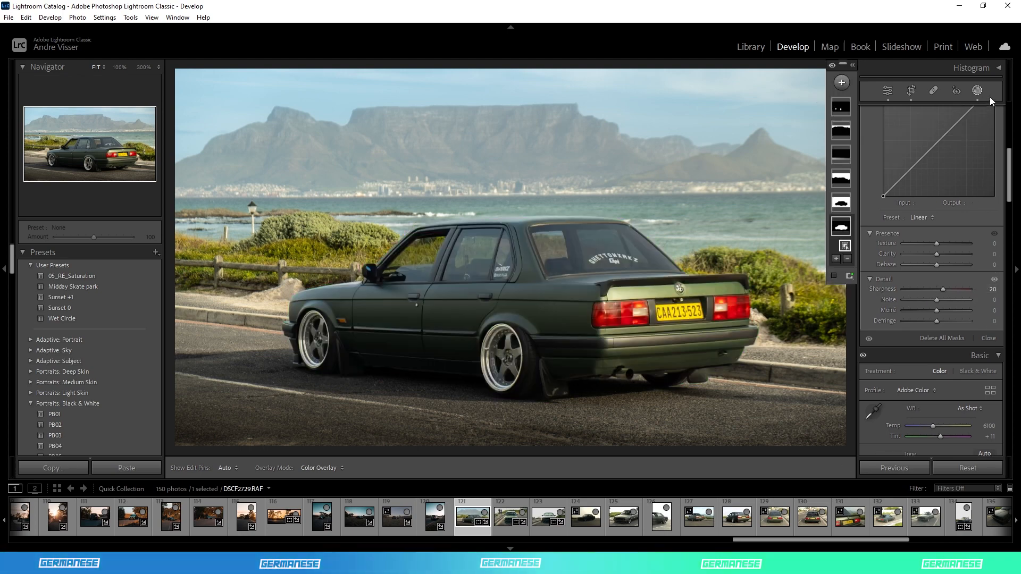
click(976, 91)
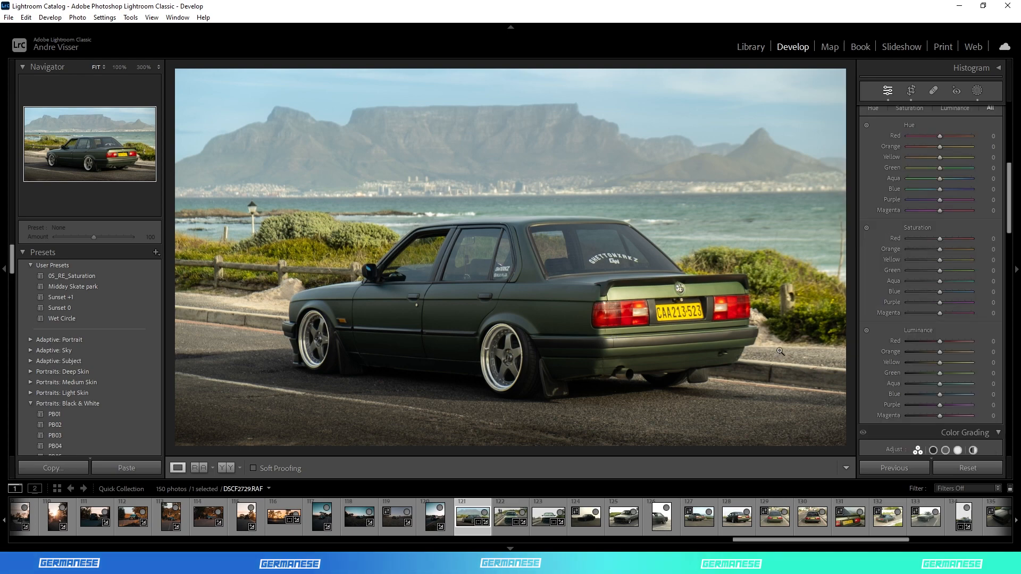
Step: Reopen the car mask and set its Saturation to 0
click(977, 91)
click(841, 230)
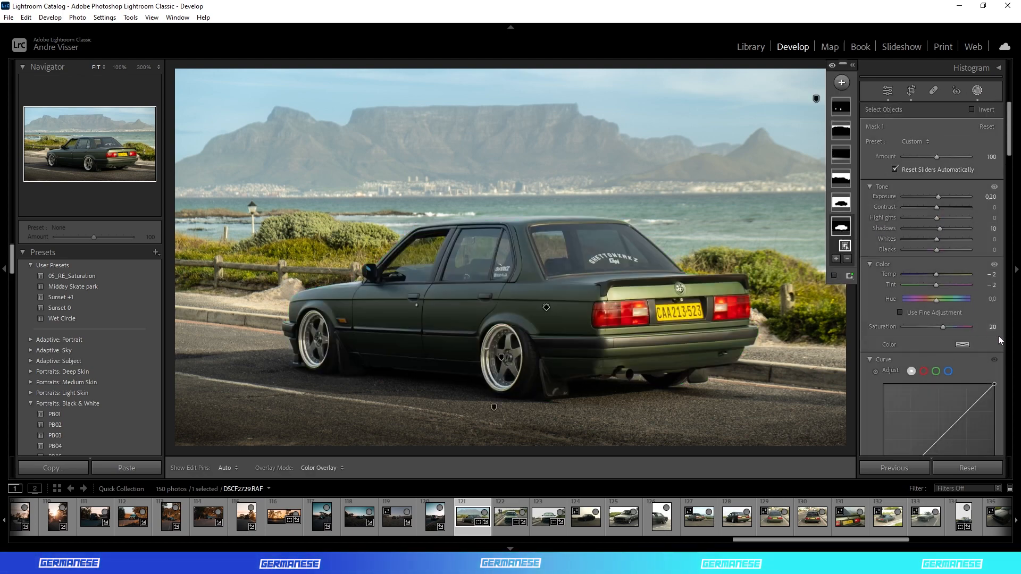
click(993, 327)
text(0)
key(Return)
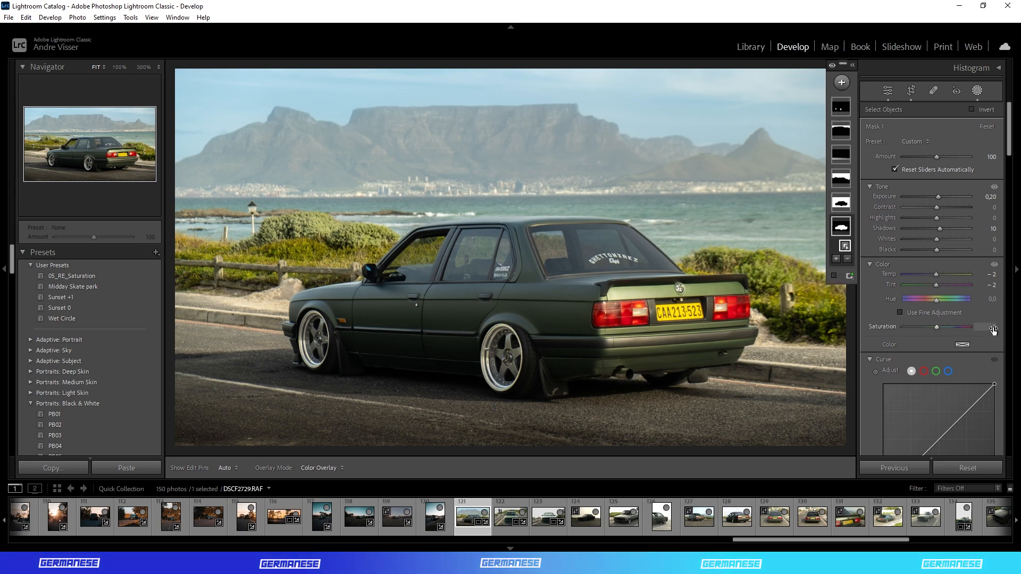
Step: Try the car mask's Saturation at 20 and reset it to 0
click(992, 328)
text(20)
key(Return)
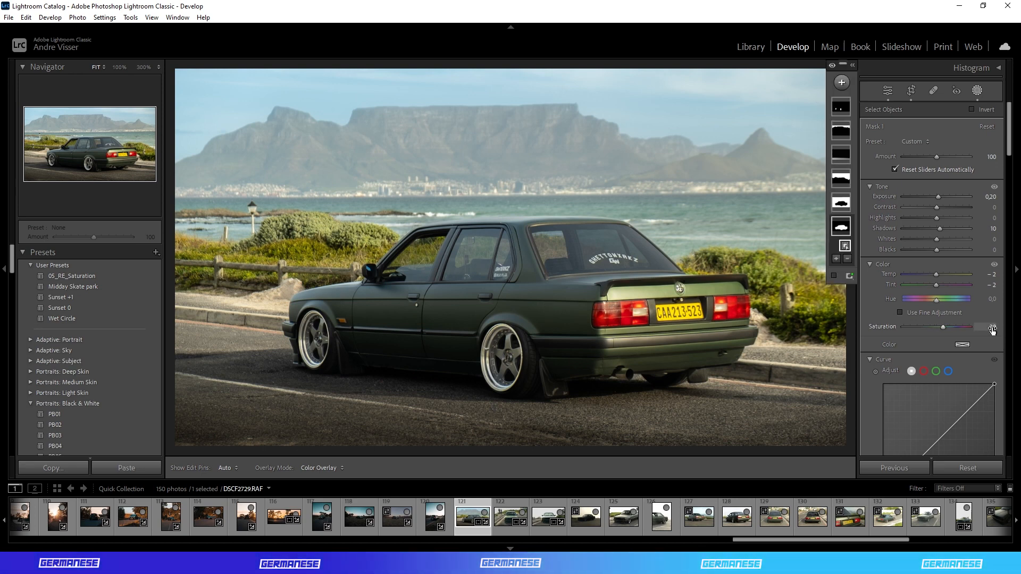
click(992, 329)
text(0)
key(Return)
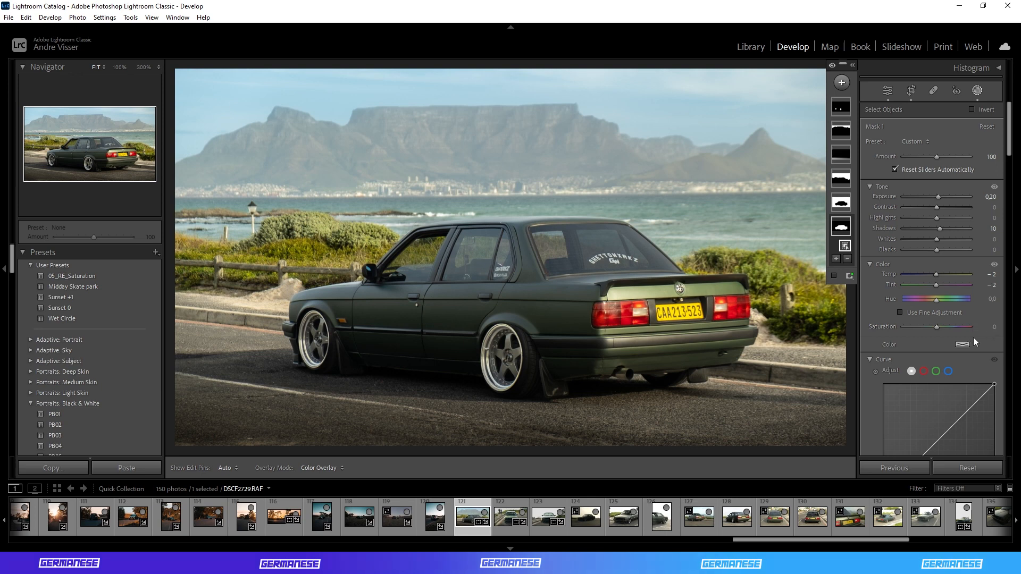
Step: Set the car mask's Saturation to -10 and close masking
click(990, 328)
text(-10)
key(Return)
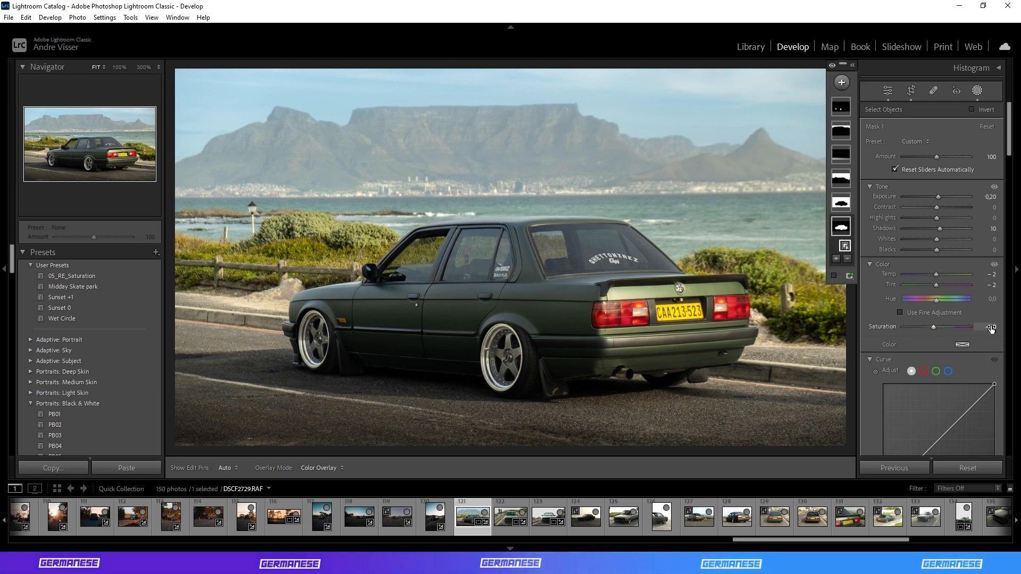
click(978, 90)
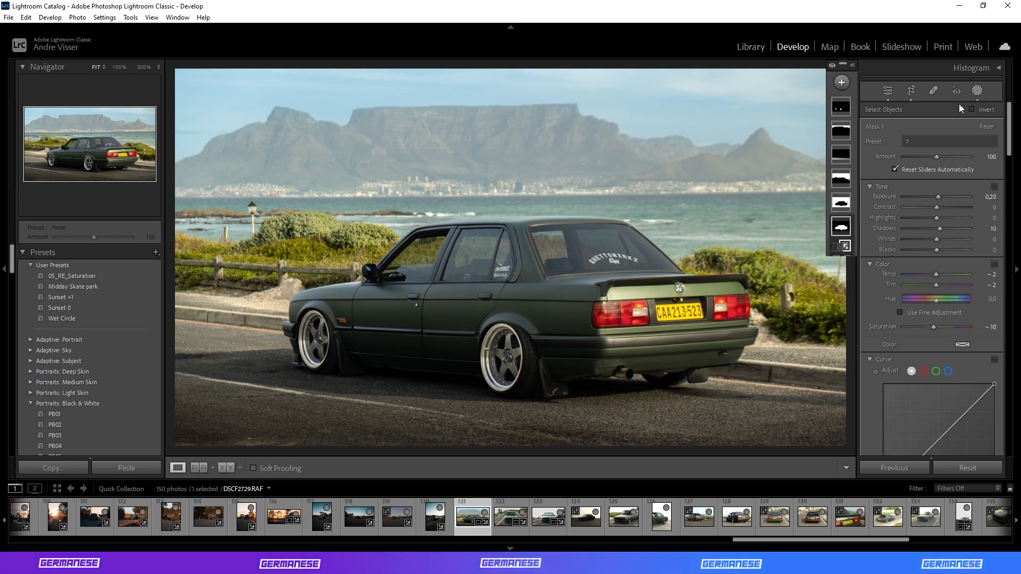
Step: In the HSL adjustments, set the Green hue to +3, the Blue hue to -50 and the Blue saturation to +10
scroll(941, 345, down, 5)
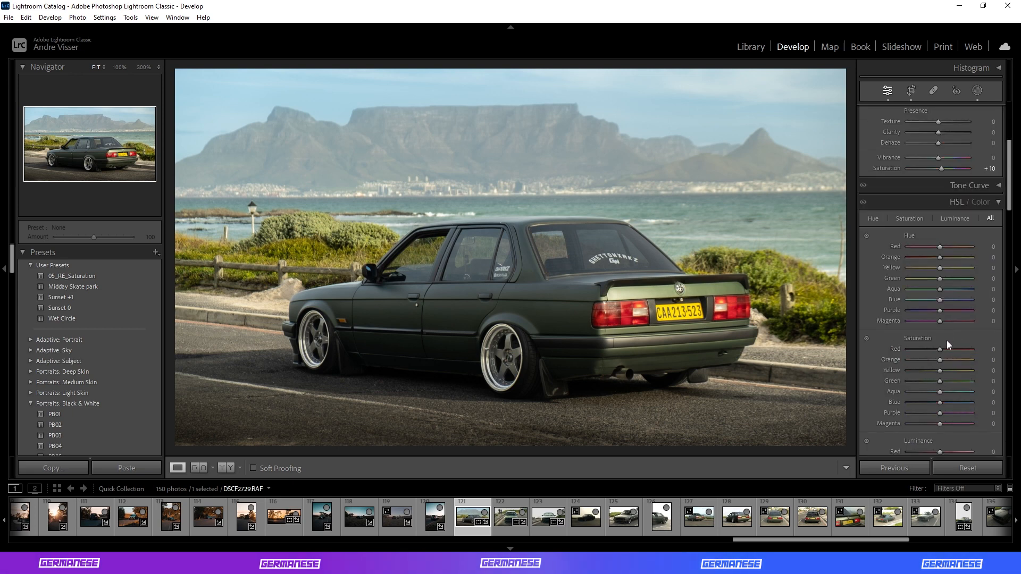
mouse_move(940, 279)
mouse_down()
mouse_move(904, 279)
mouse_move(979, 286)
mouse_move(921, 290)
mouse_move(939, 289)
mouse_up()
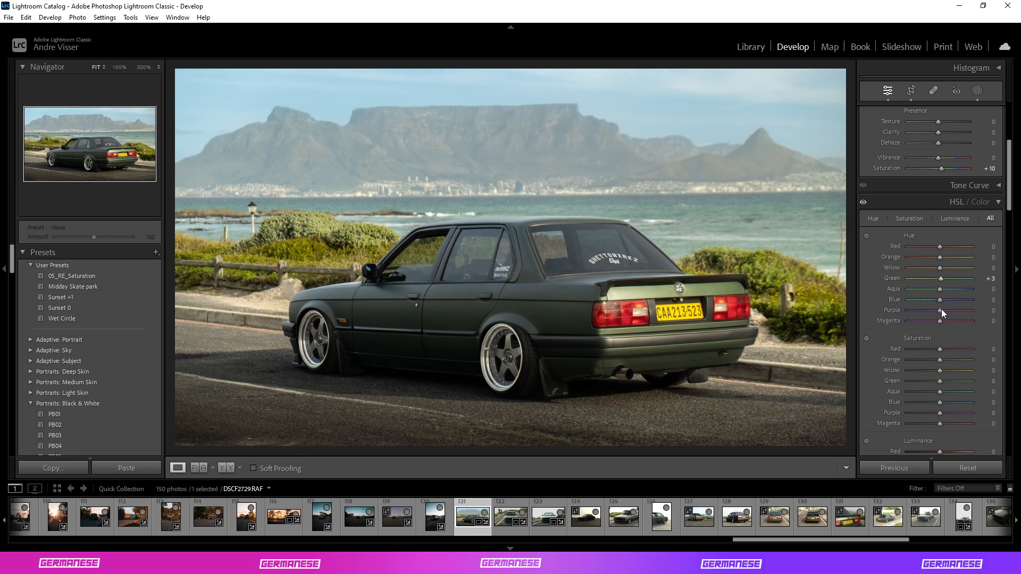
click(930, 301)
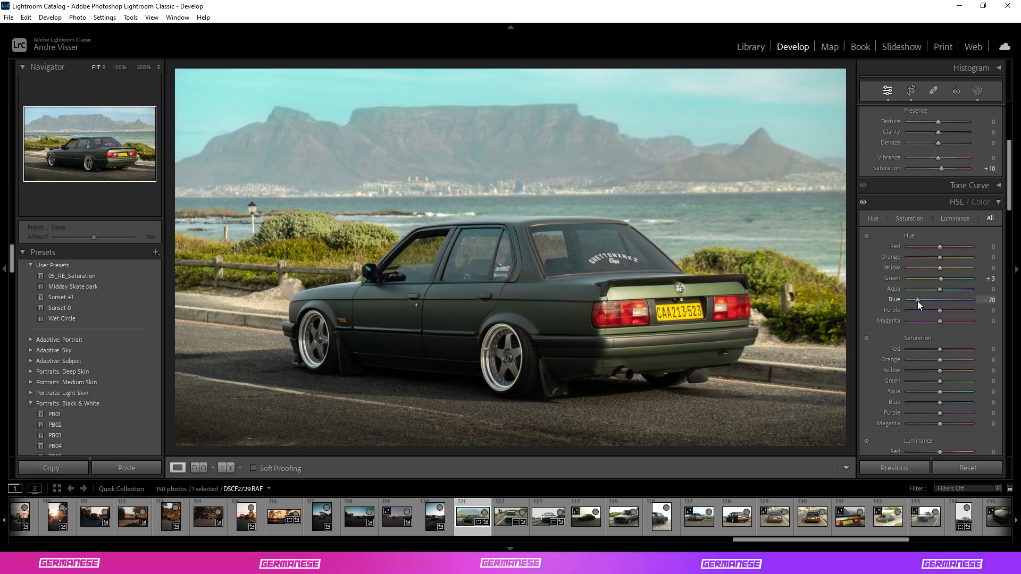
click(988, 300)
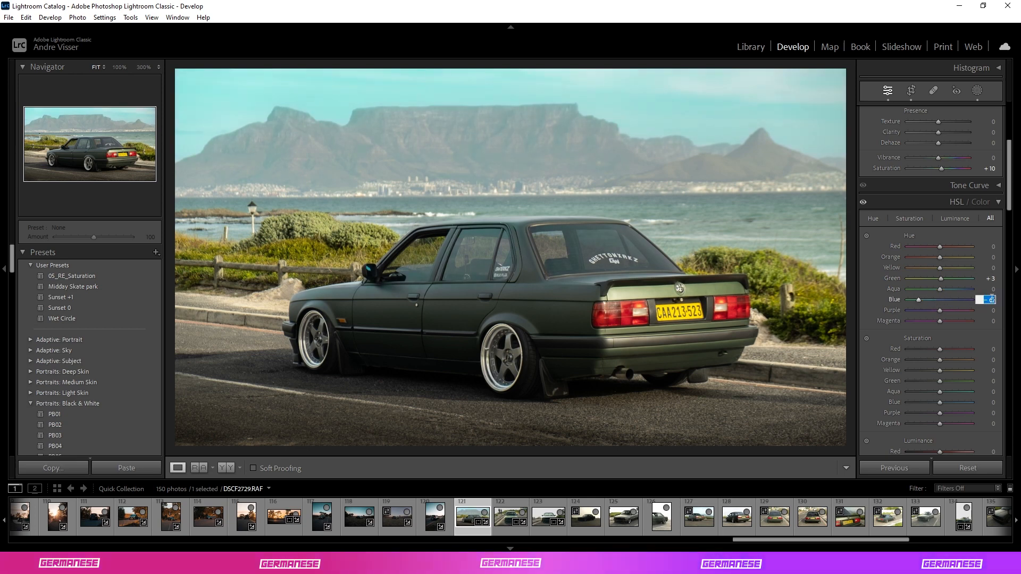
text(-50)
key(Return)
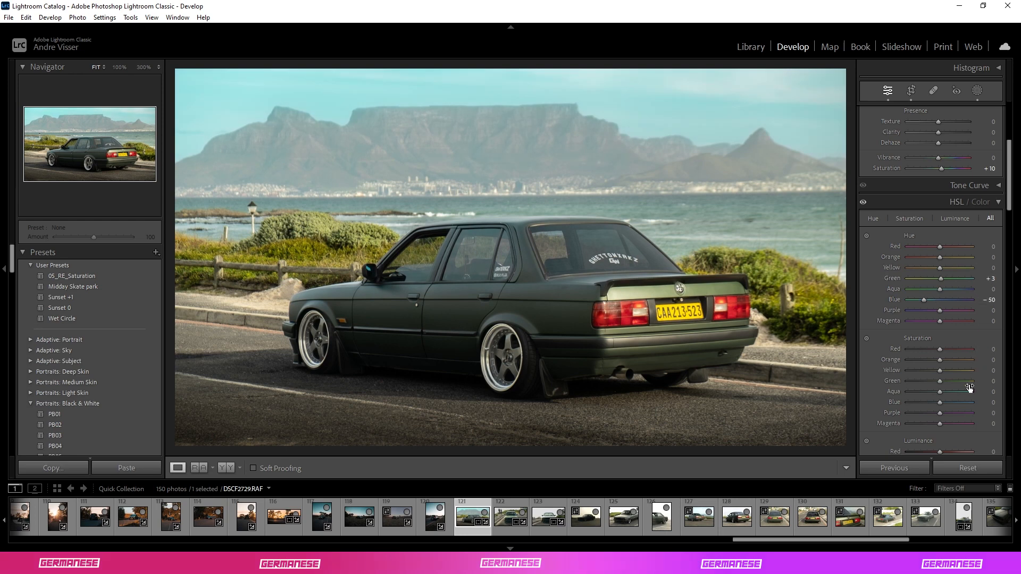
drag(940, 403, 946, 405)
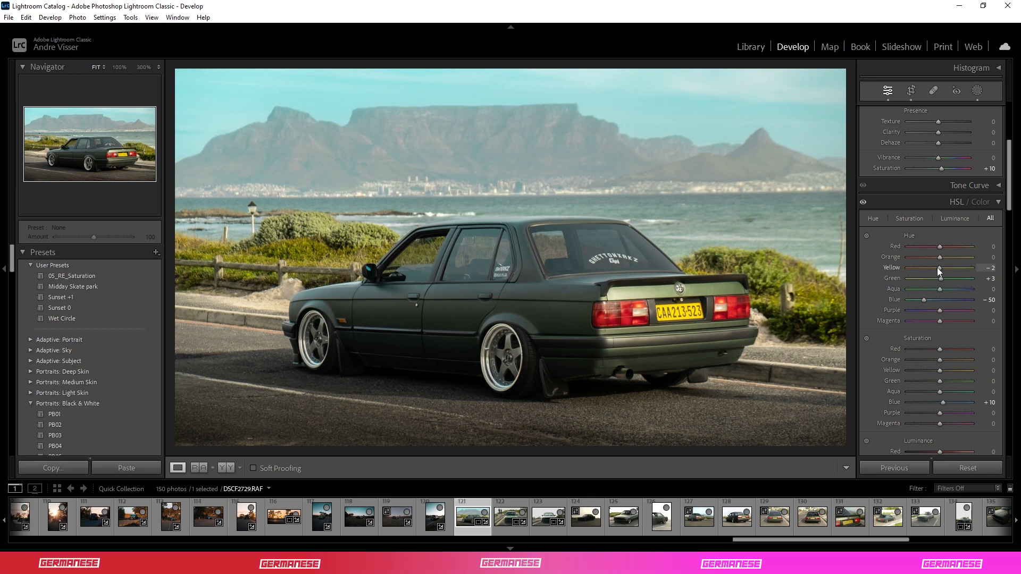
Step: Set the HSL Orange hue to -20 and the Yellow hue to -30
mouse_move(938, 268)
mouse_down()
mouse_move(925, 276)
mouse_move(936, 257)
mouse_move(907, 257)
mouse_move(958, 260)
mouse_move(939, 260)
mouse_up()
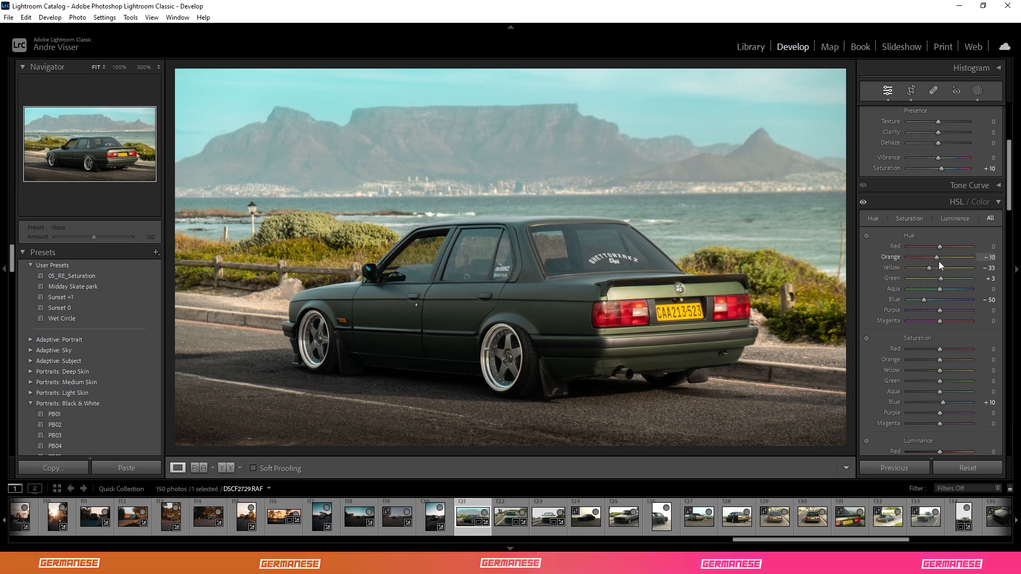
click(983, 257)
key(BackSpace)
text(-20)
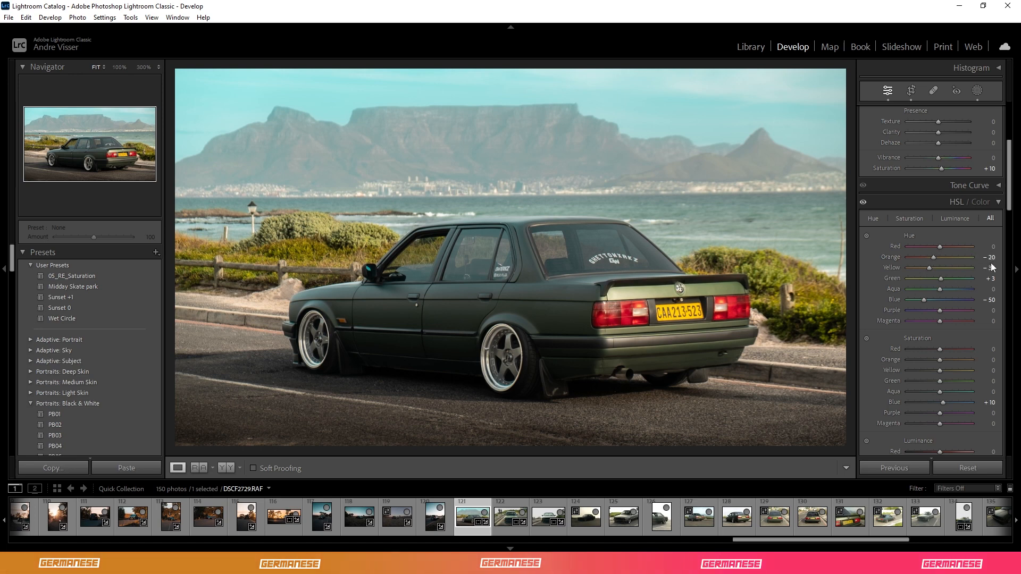
key(Tab)
text(-30)
key(Return)
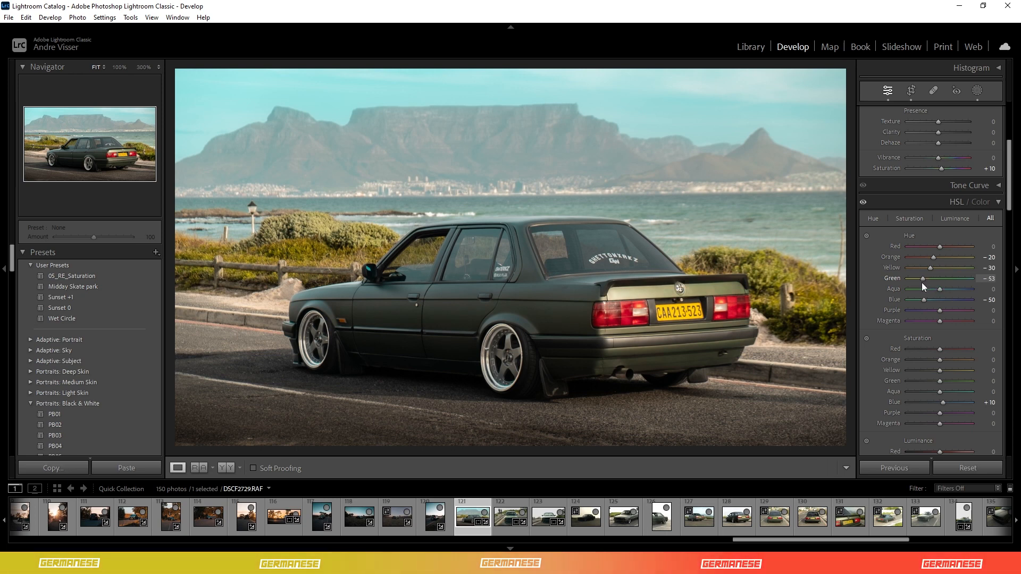
Step: Set the HSL Green hue to -40
click(984, 279)
key(BackSpace)
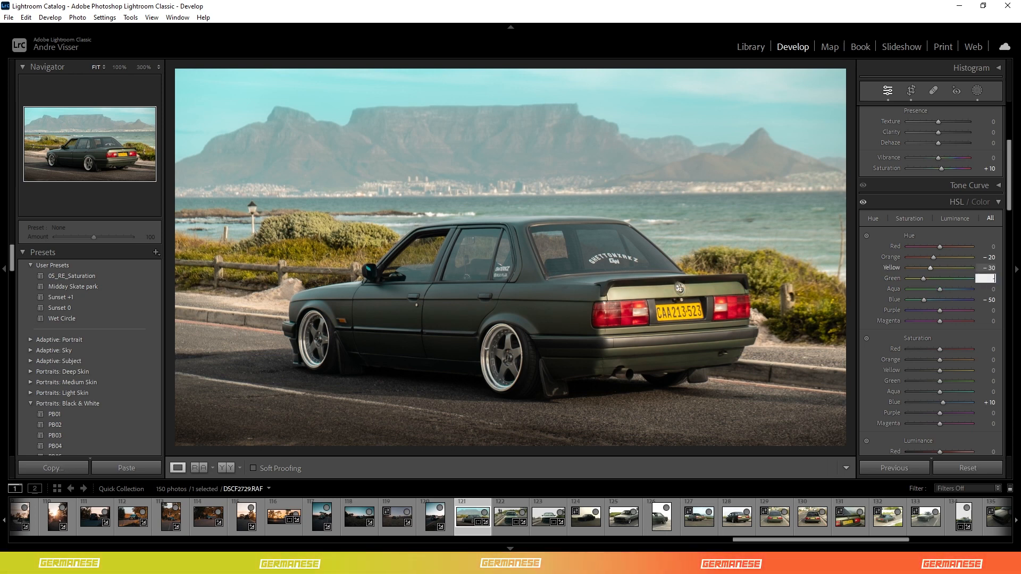
text(-40)
key(Return)
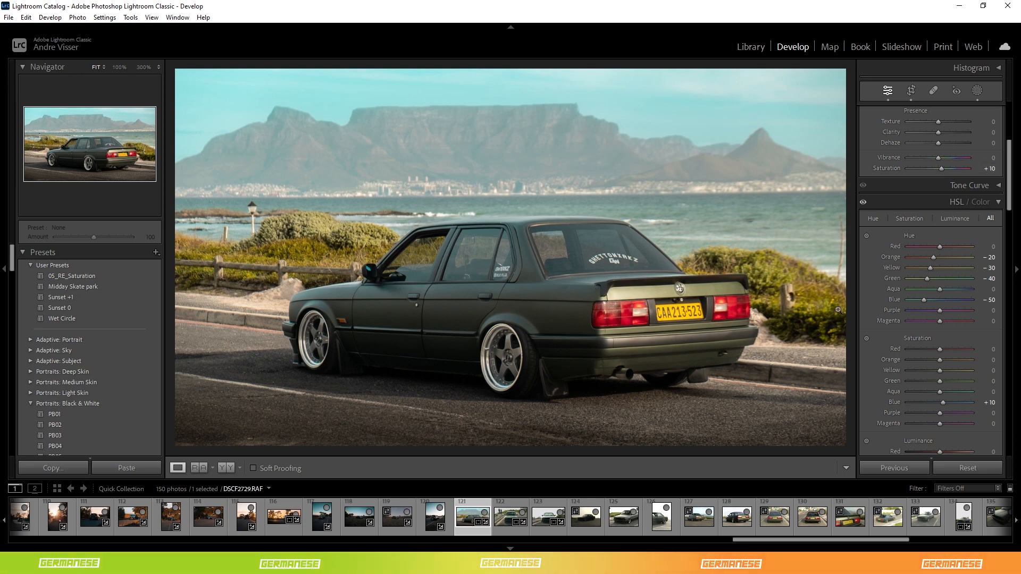
Step: Reopen the car mask, test several Hue shifts, set its Hue to 5.0 and close masking
click(977, 90)
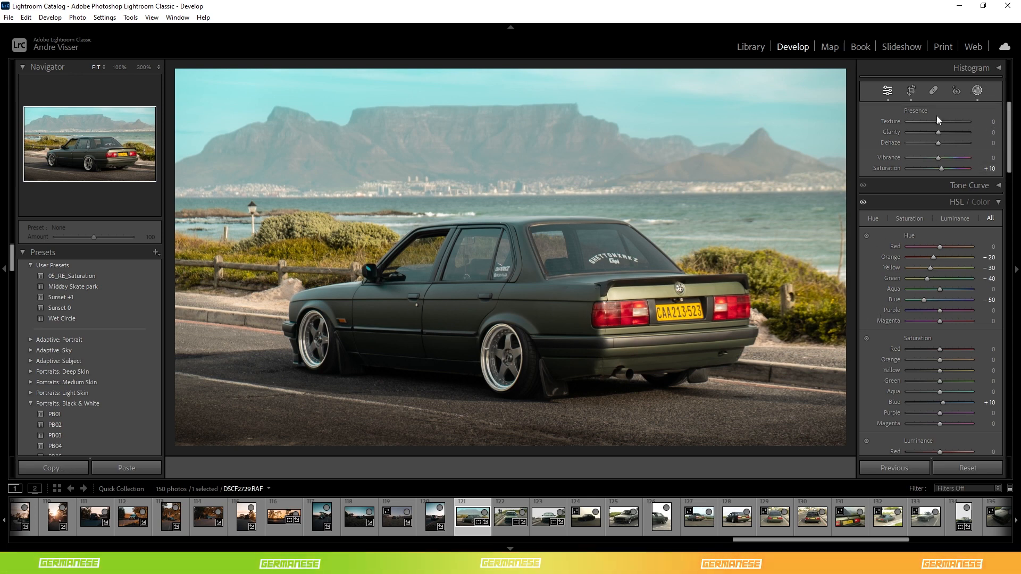
click(842, 229)
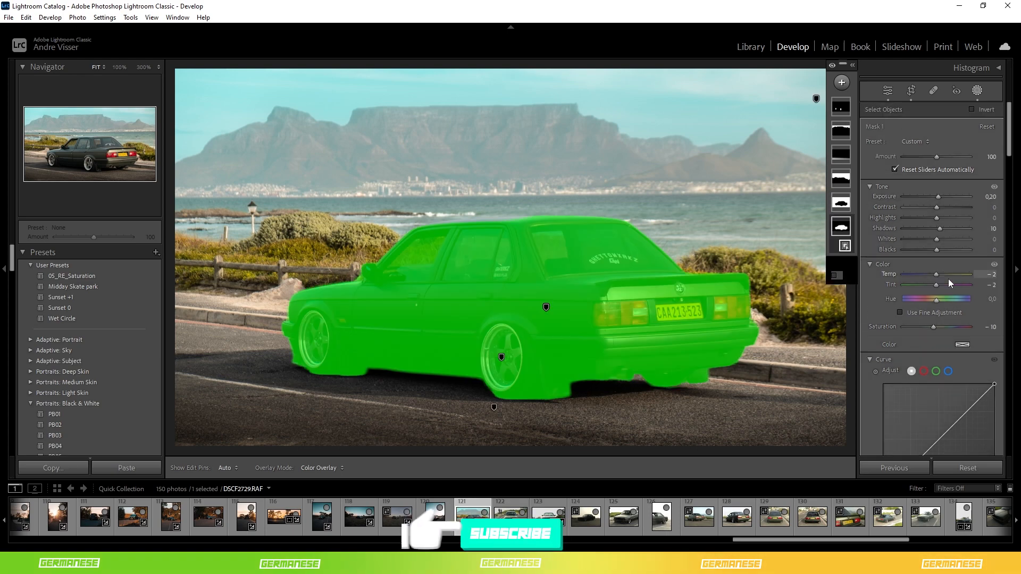
click(991, 298)
key(Return)
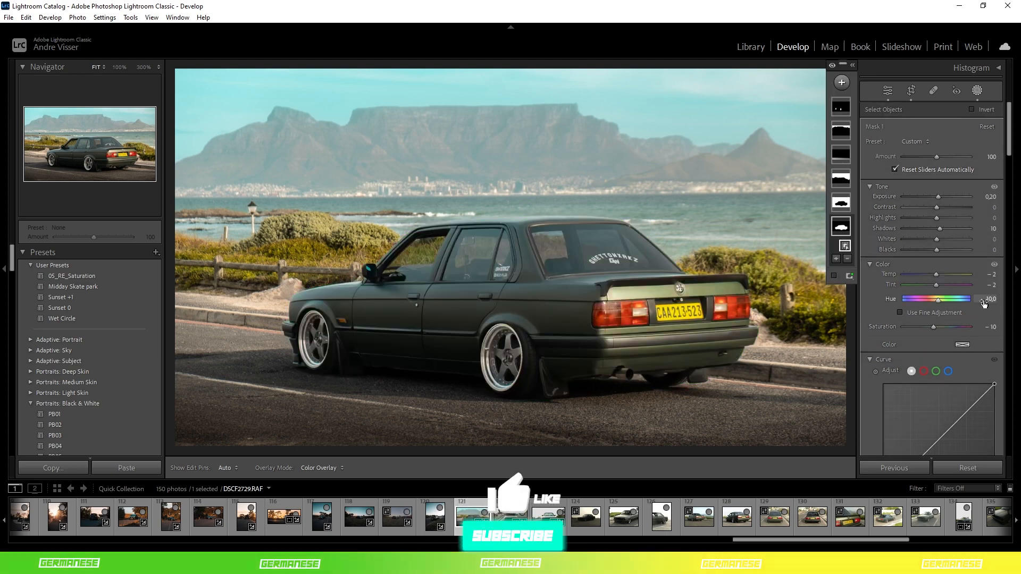
click(984, 299)
text(5)
key(Return)
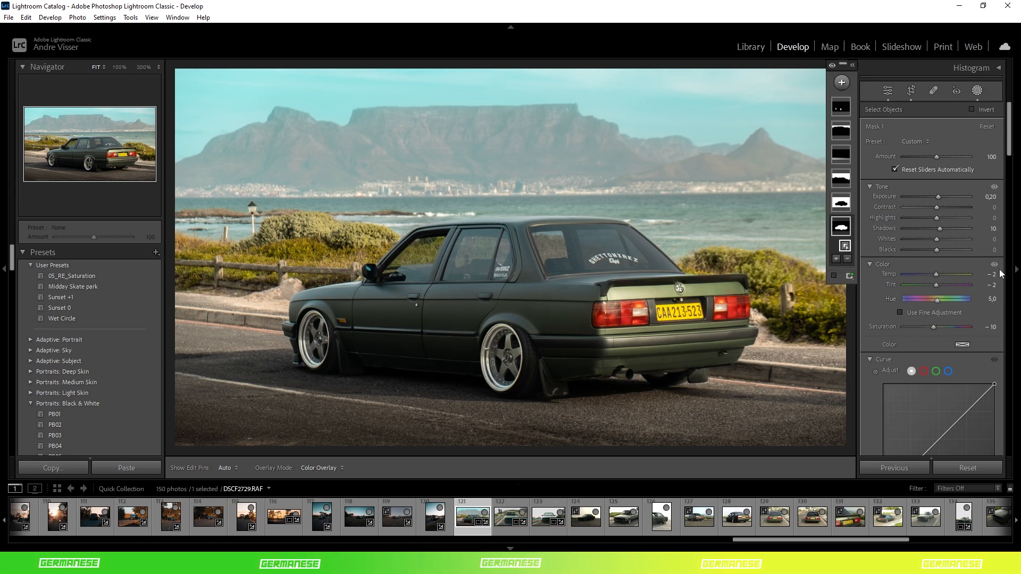
mouse_move(937, 300)
mouse_down()
mouse_move(900, 307)
mouse_move(933, 302)
mouse_up()
double_click(940, 299)
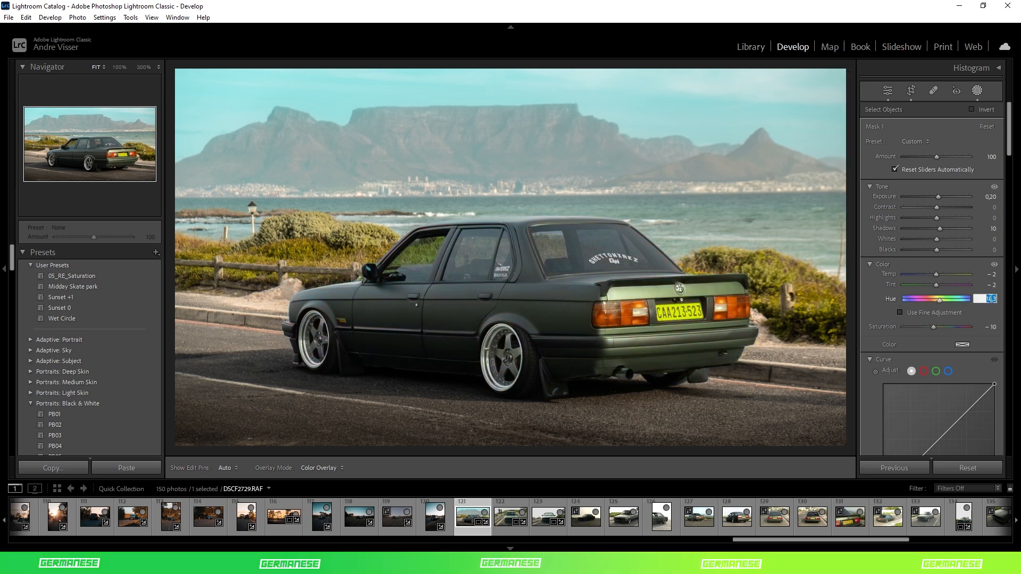
drag(1002, 299, 1008, 300)
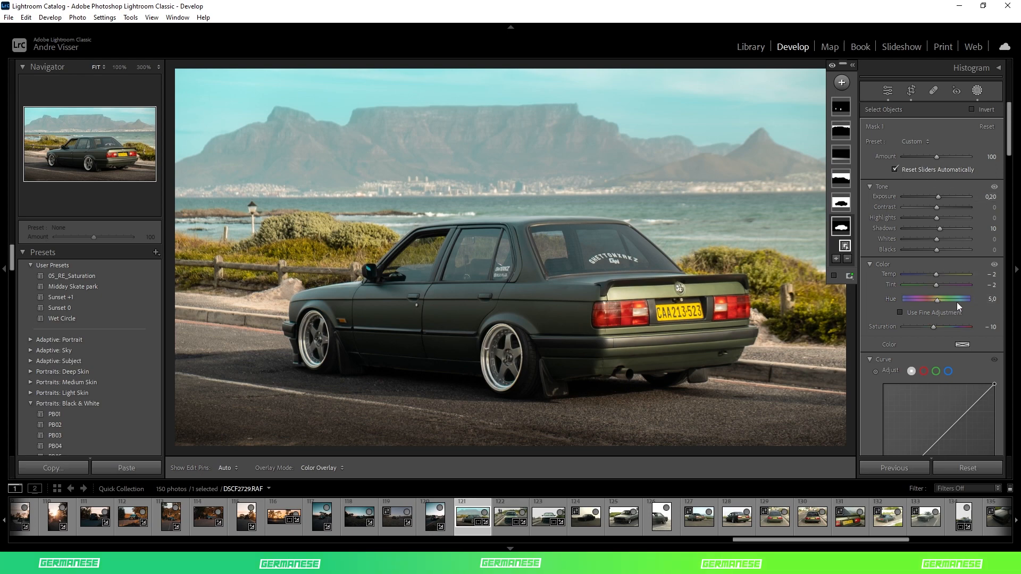
click(976, 90)
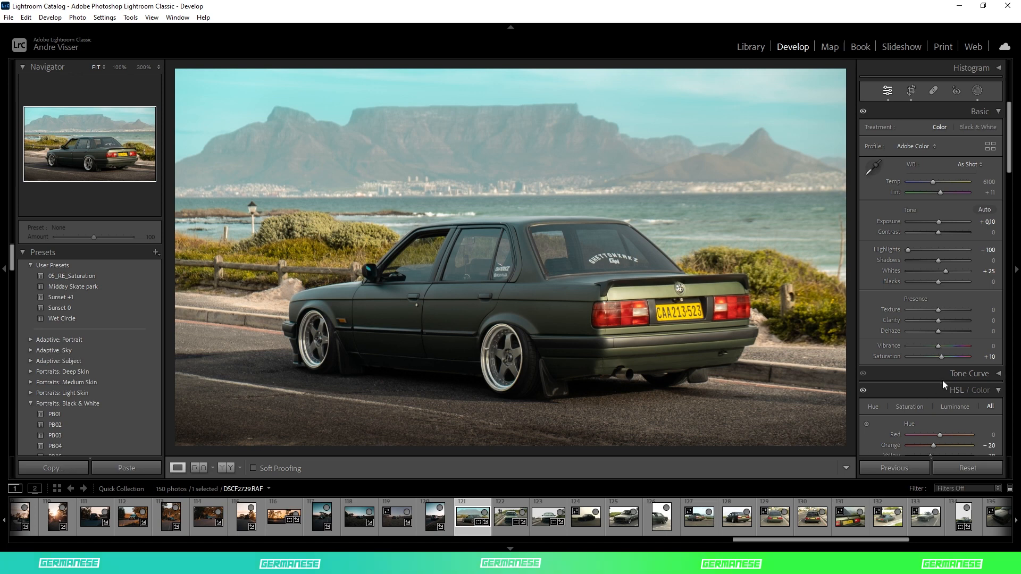
Step: Compare the edited photo with its original side by side and return to the single-image view
scroll(942, 380, down, 5)
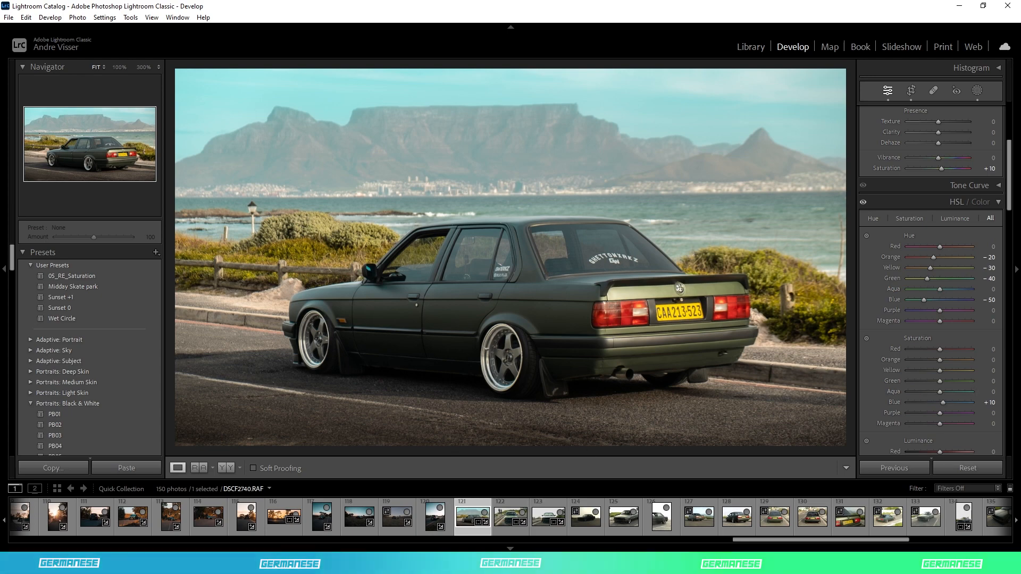
click(223, 468)
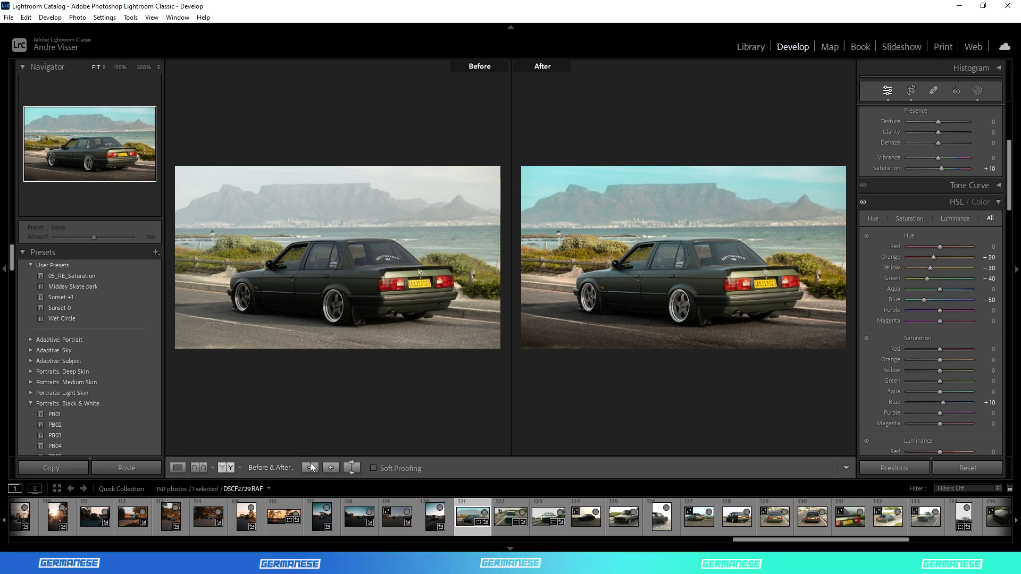
click(174, 471)
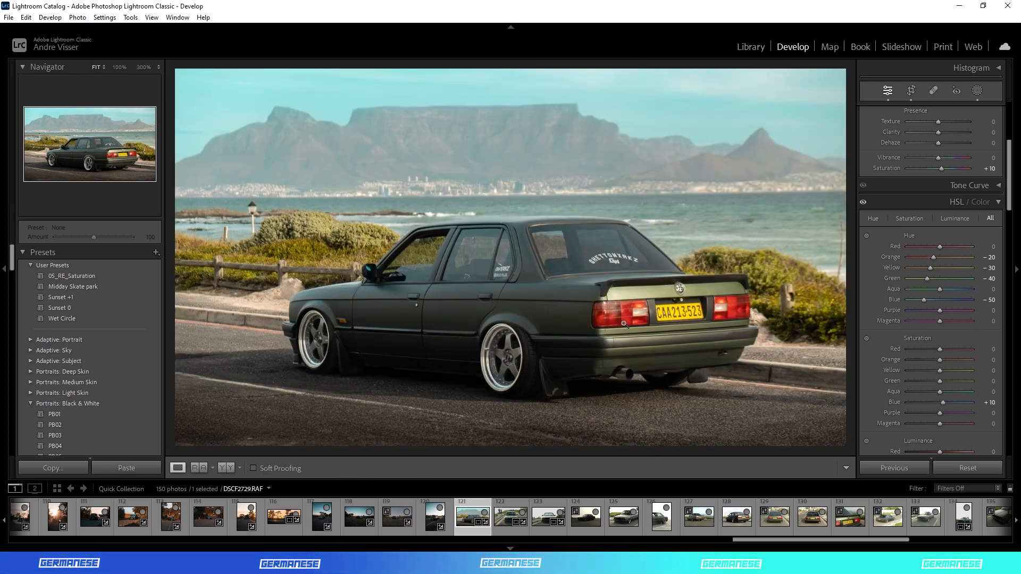
Step: Examine the car's rear window, door, front fender, wheels and the road surface at 100% and return to the fitted view
click(621, 257)
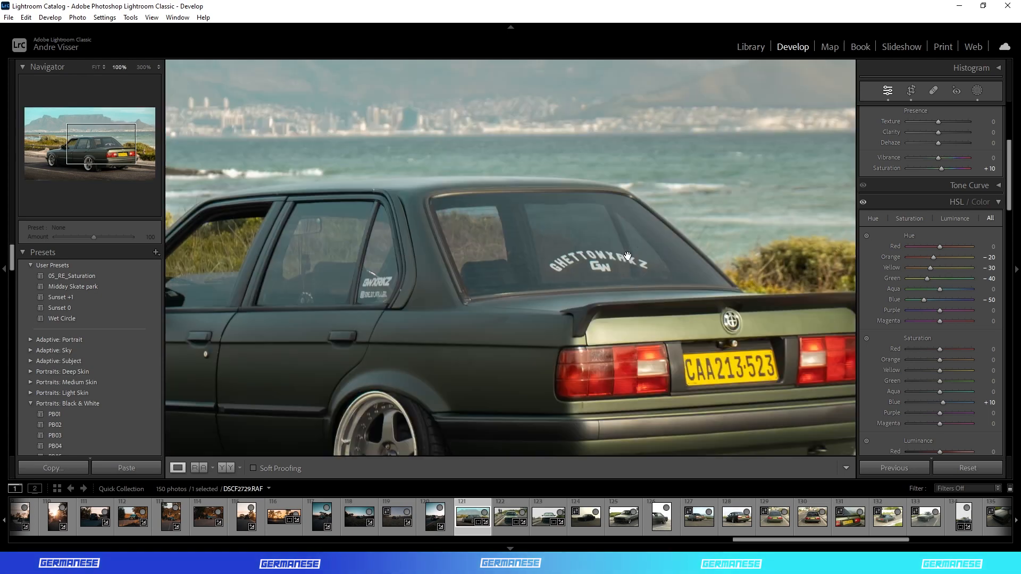
drag(456, 324, 845, 93)
drag(381, 280, 413, 267)
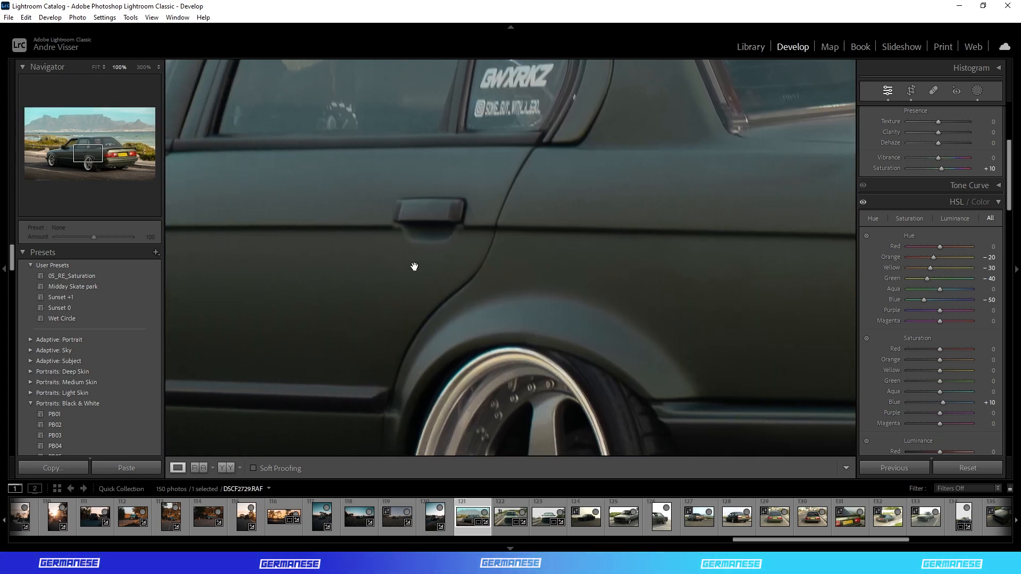
drag(362, 289, 683, 292)
drag(223, 282, 412, 277)
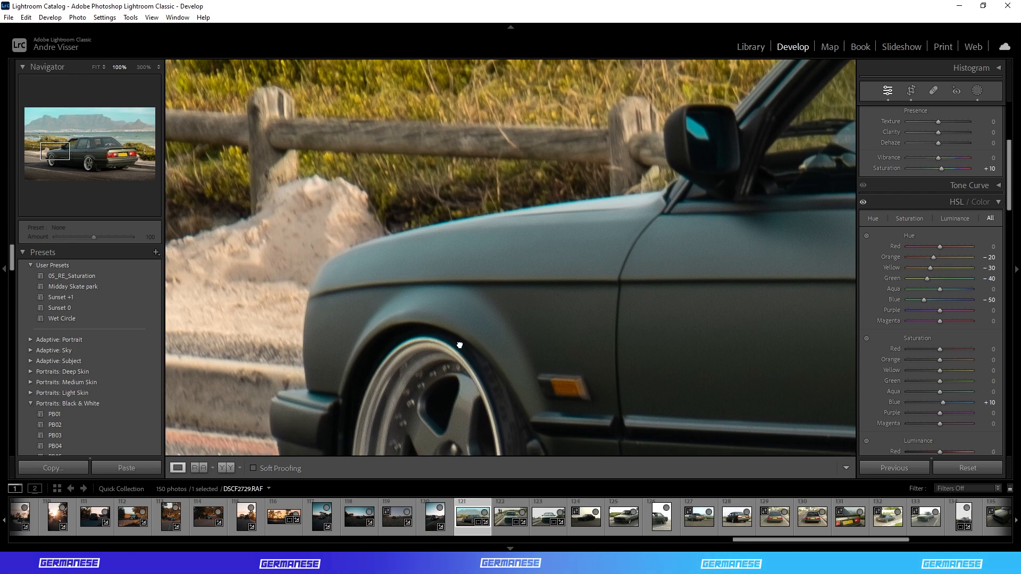
drag(456, 342, 266, 228)
mouse_move(835, 295)
mouse_down()
mouse_move(626, 273)
mouse_move(348, 84)
mouse_up()
drag(660, 235, 285, 100)
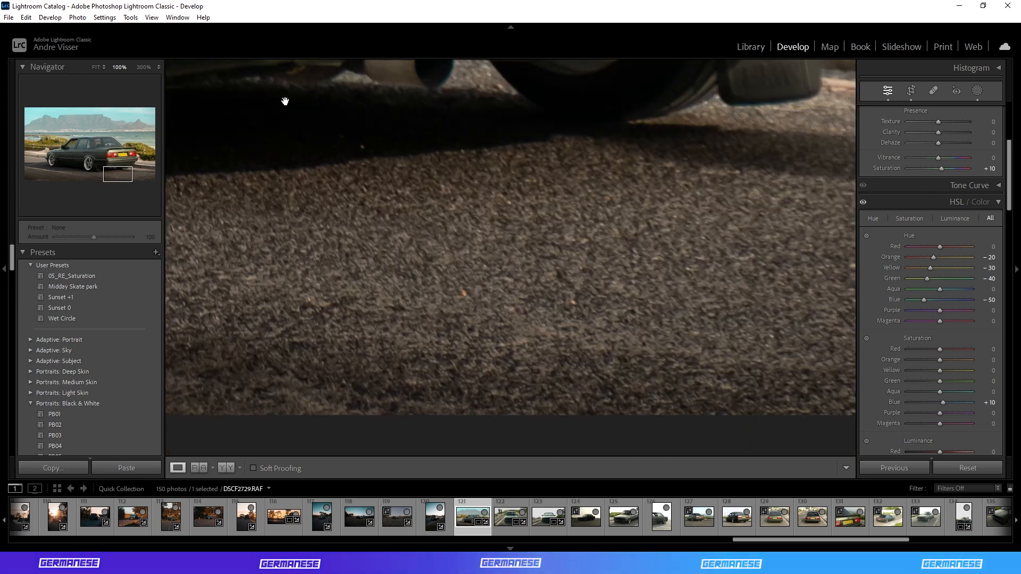
drag(627, 185, 579, 171)
click(579, 170)
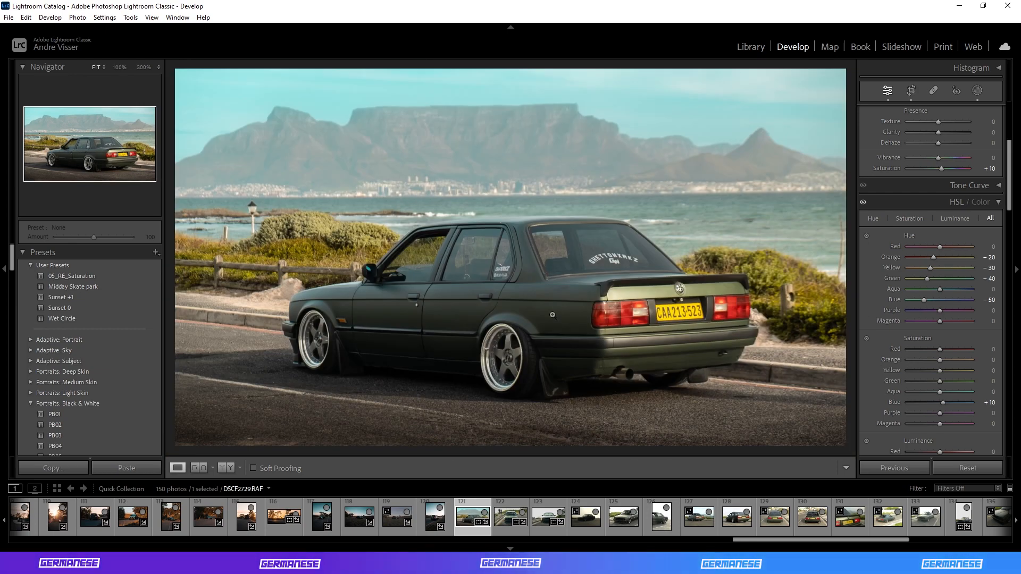
Step: Select every photo from DSCF2729.RAF to the end of the filmstrip and synchronize its develop settings to them
click(500, 517)
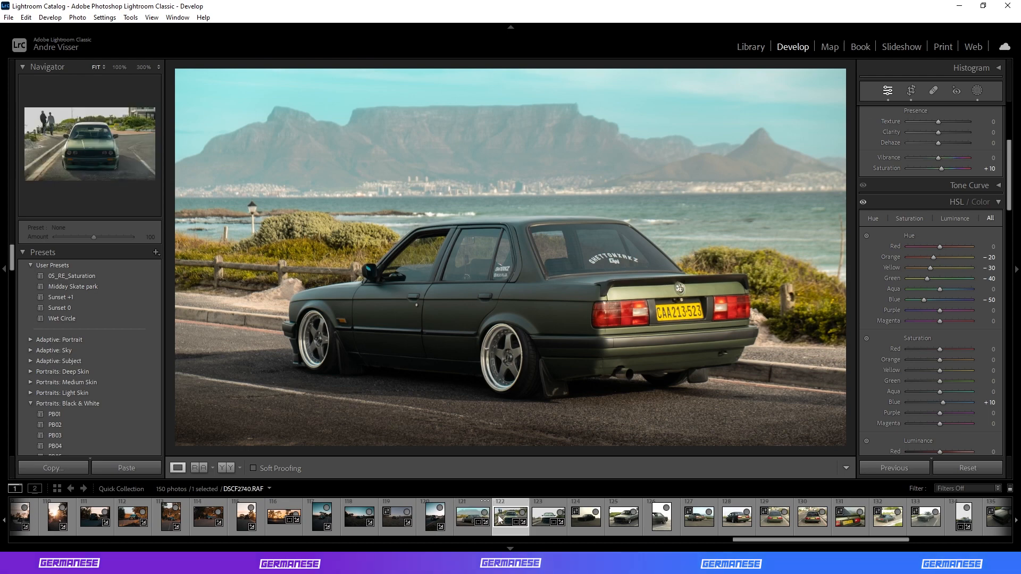
click(466, 515)
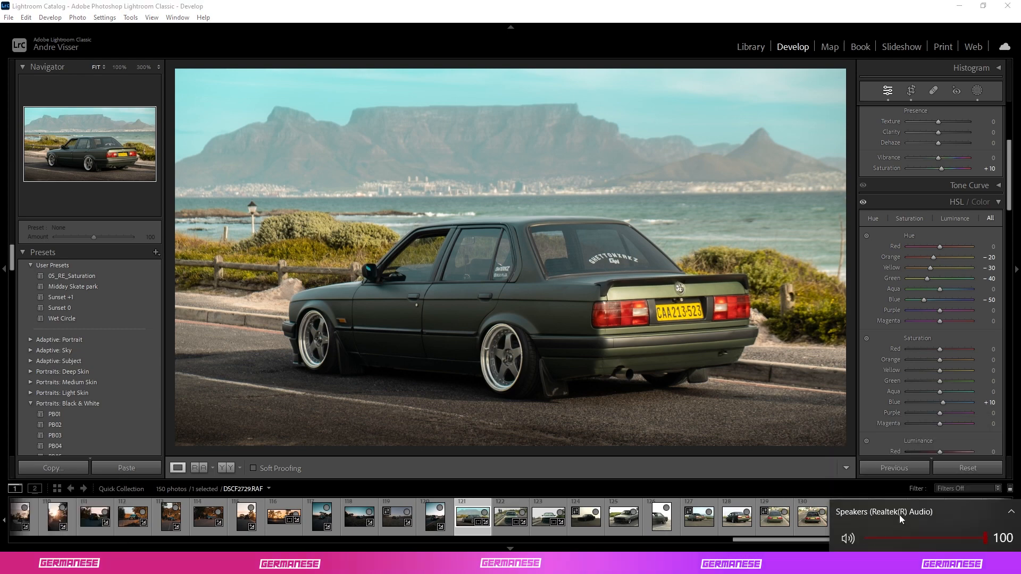
click(709, 343)
scroll(507, 523, down, 10)
shift+click(989, 518)
click(899, 468)
key(Return)
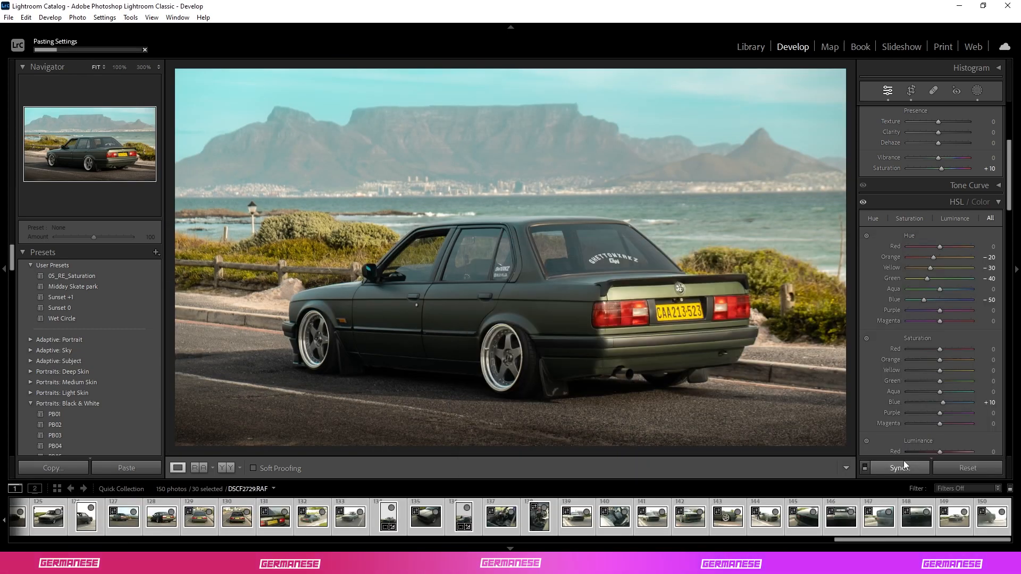
Step: Open DSCF2740.RAF from the filmstrip, crop it to 16 x 9 and set its Exposure to -0.30
scroll(485, 521, up, 10)
key(super)
key(super)
click(599, 516)
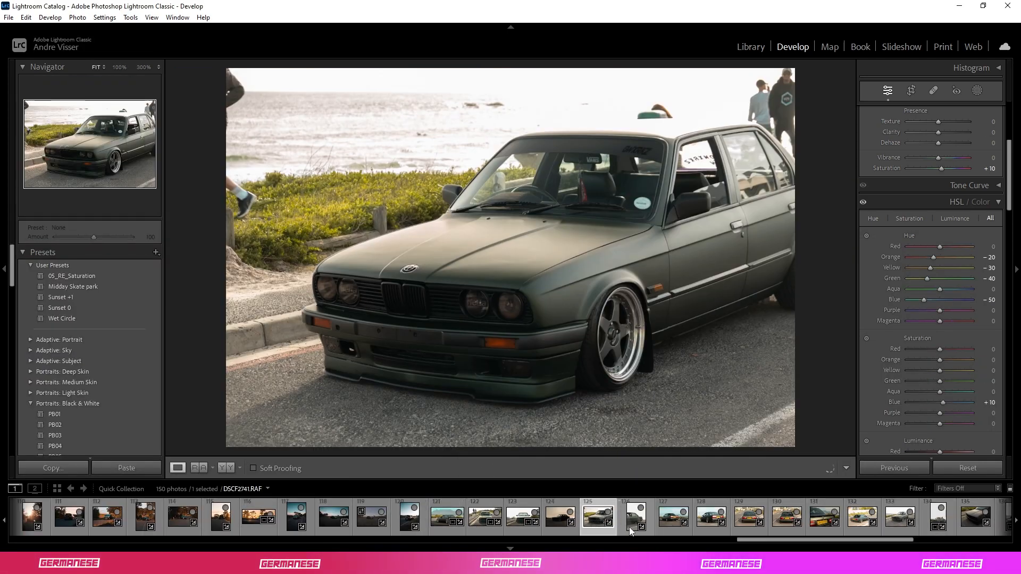
click(485, 515)
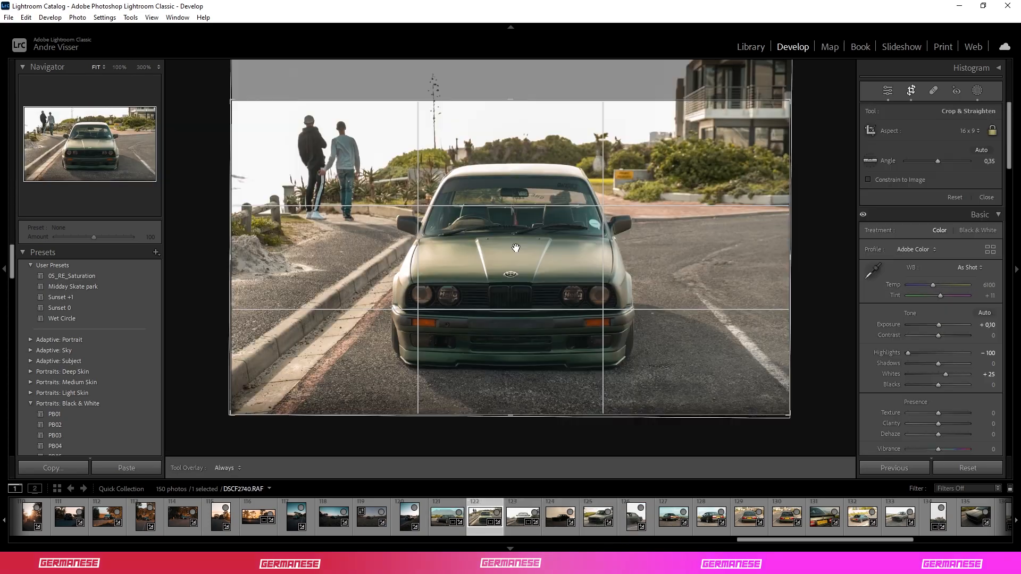
click(979, 222)
text(-0.3)
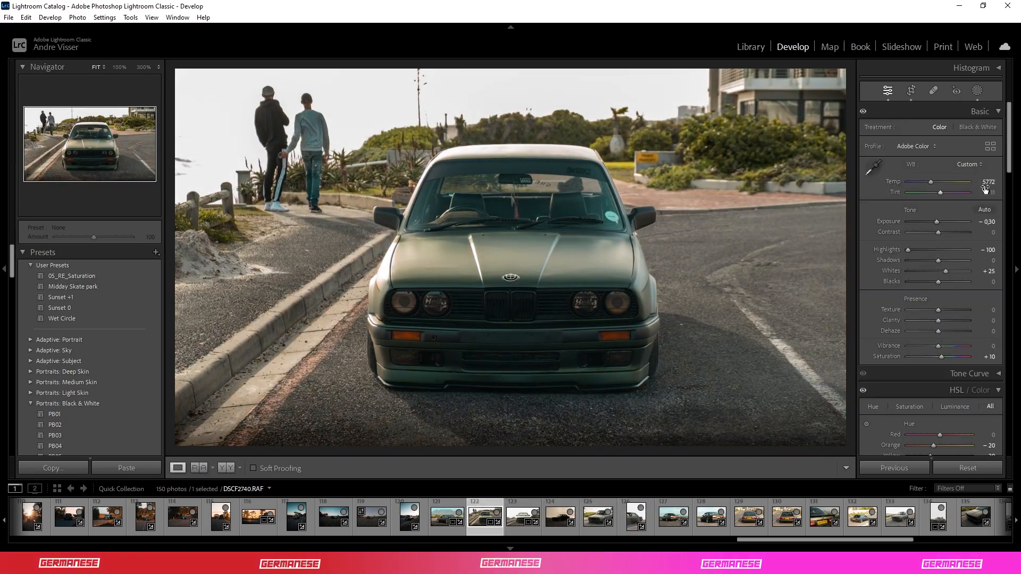
Step: Compare the neighbouring car shots, open DSCF2735.RAF and slightly lower the Exposure of its mask
click(447, 516)
click(523, 516)
click(485, 516)
click(523, 516)
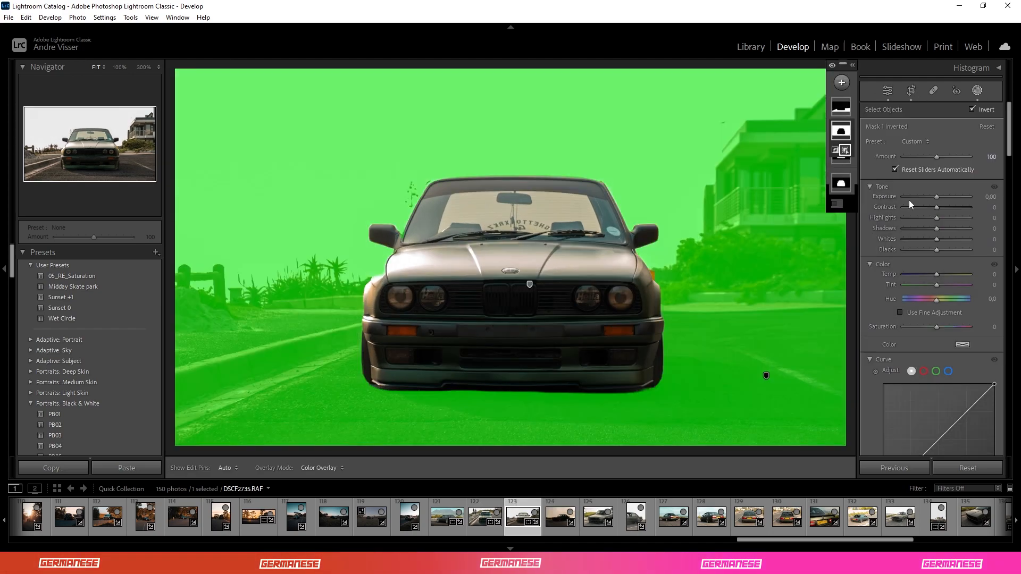
drag(936, 182, 930, 181)
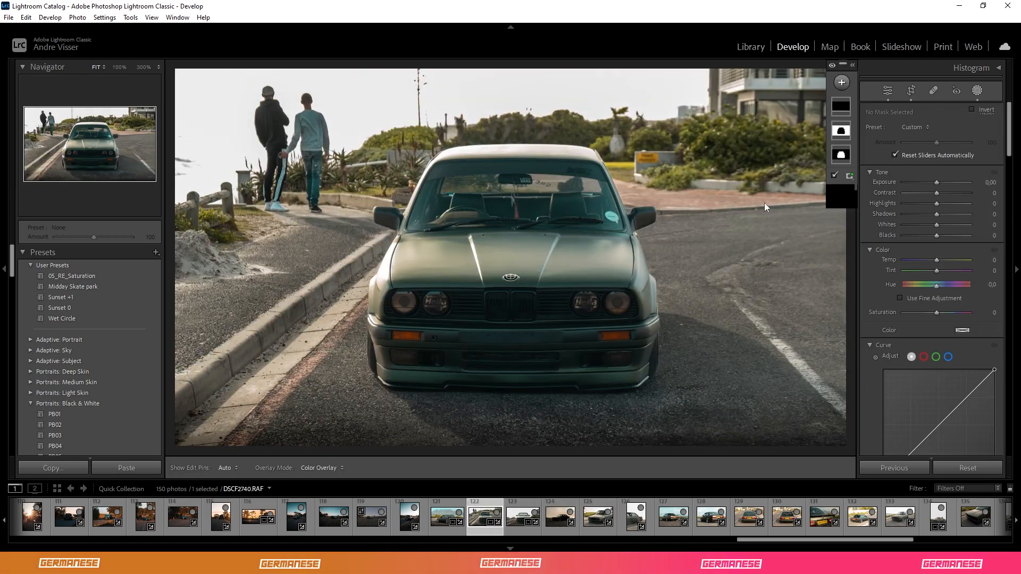
Step: Add object-selection masks around the lower front of the car in DSCF2740.RAF and on the front bumper in DSCF2741.RAF
drag(366, 308, 267, 411)
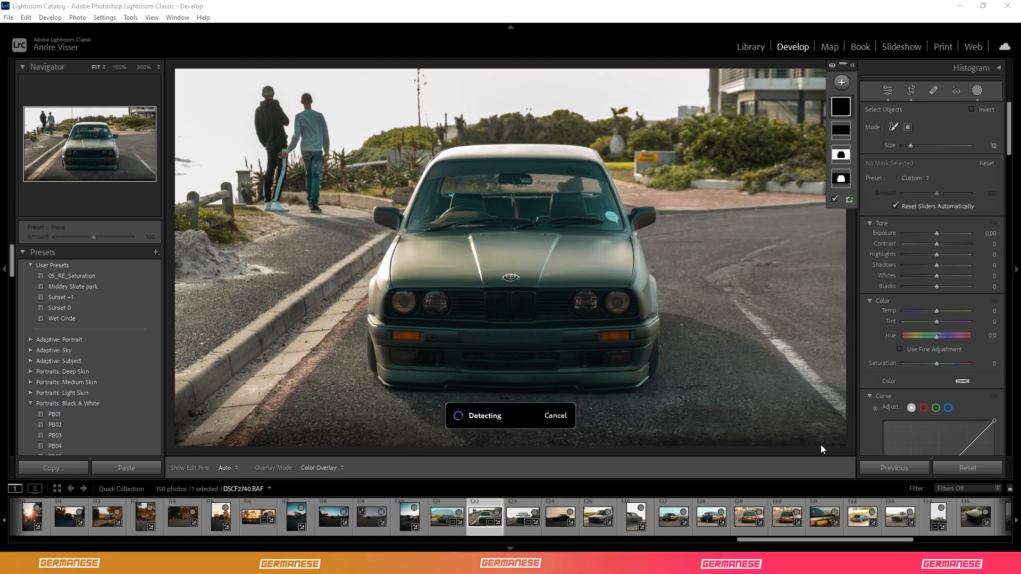
drag(662, 322, 679, 333)
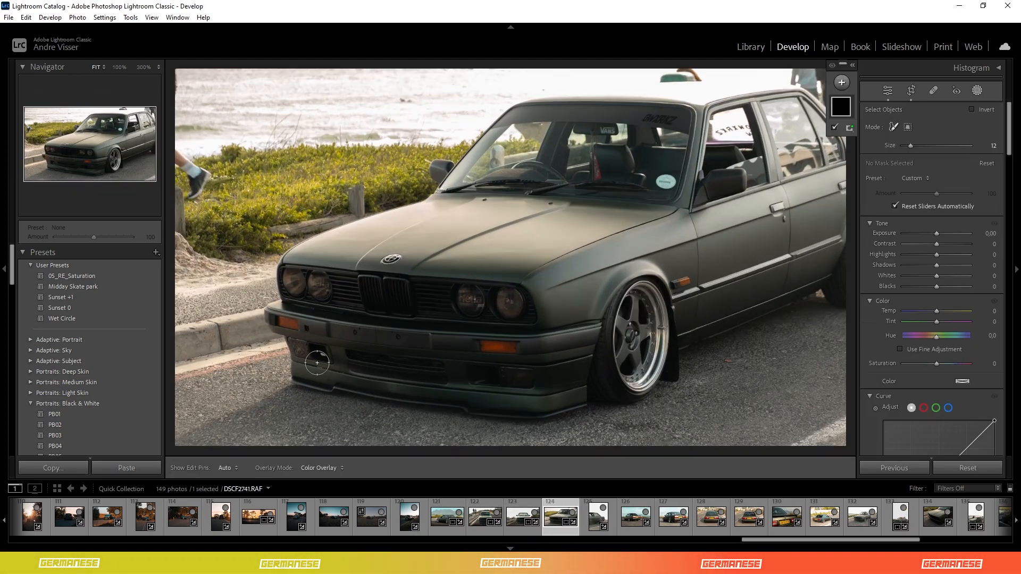
mouse_move(308, 372)
mouse_down()
mouse_move(831, 224)
mouse_move(303, 372)
mouse_up()
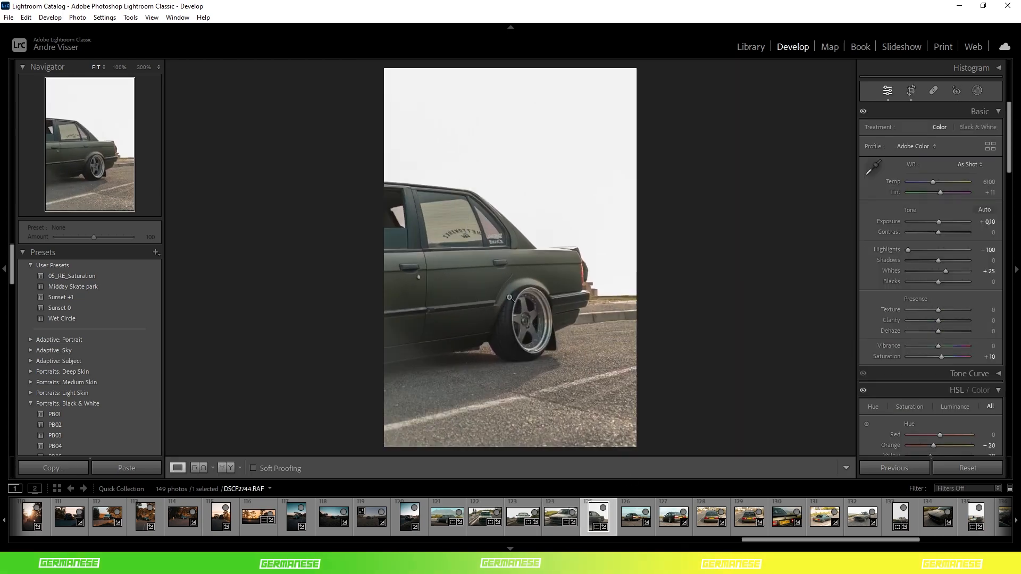
Step: Set the Saturation of DSCF2744.RAF to +20 and mask the car and its rear wheel for local exposure adjustment
key(shift+w)
click(888, 143)
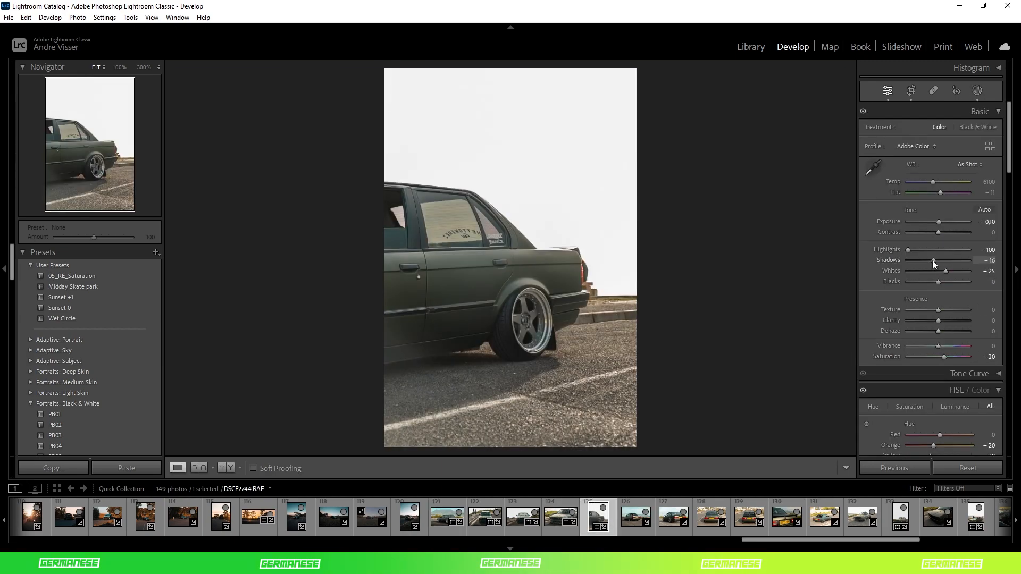
click(519, 346)
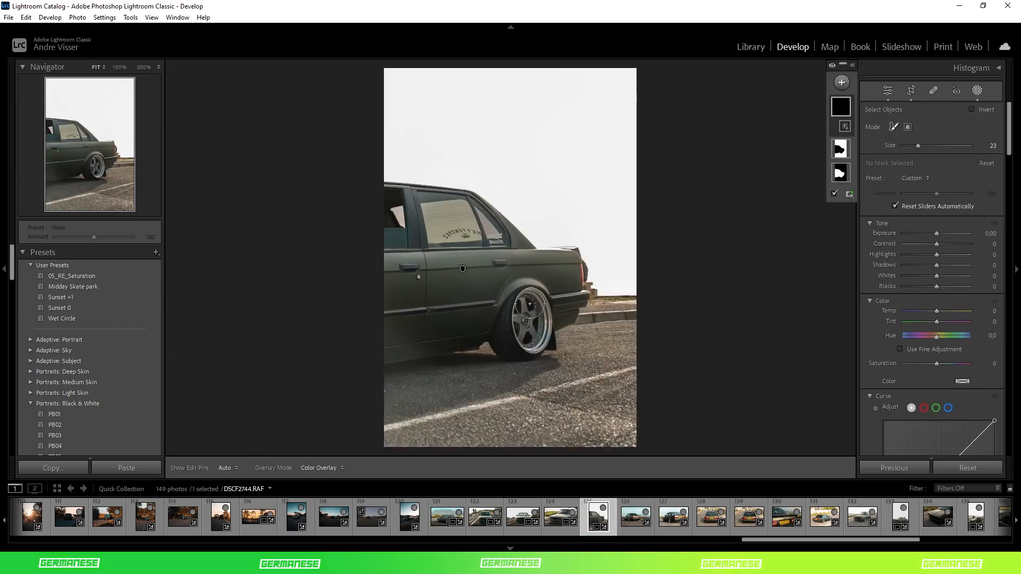
click(529, 304)
click(982, 197)
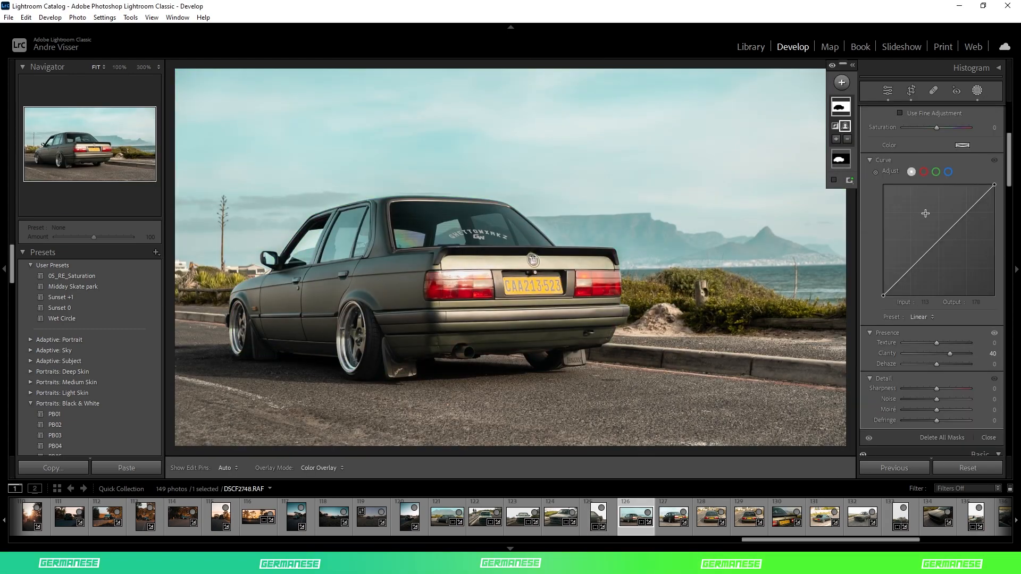
Step: Subtract the road and verge from the background mask of DSCF2748.RAF and slightly raise the mask's Saturation
click(848, 138)
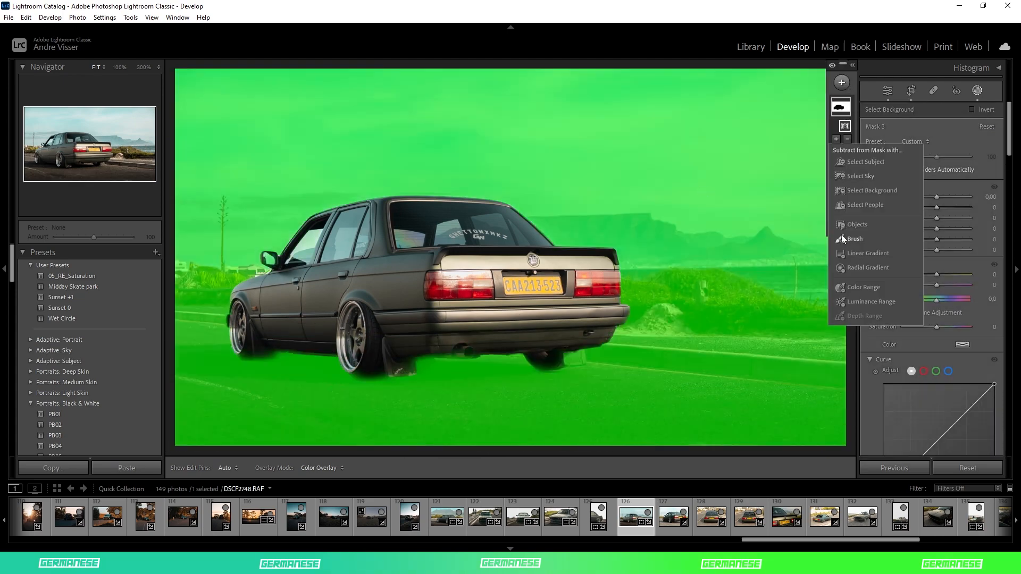
click(854, 239)
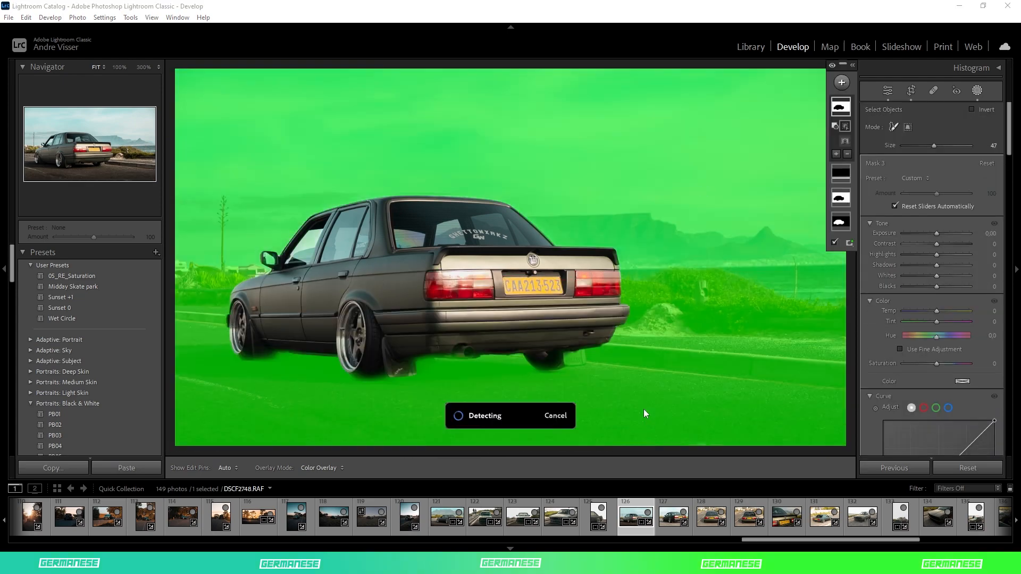
drag(643, 412, 662, 376)
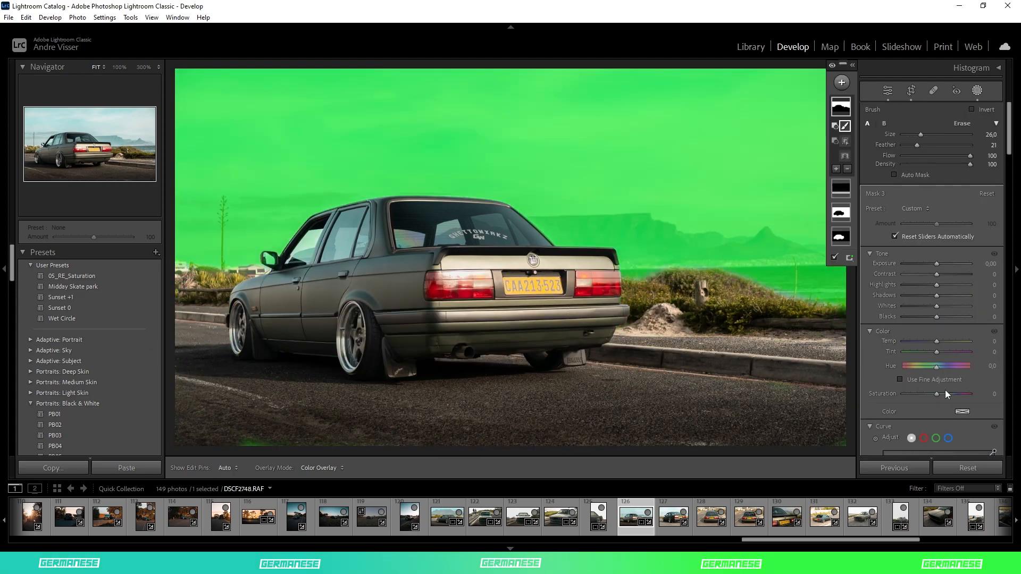
click(945, 394)
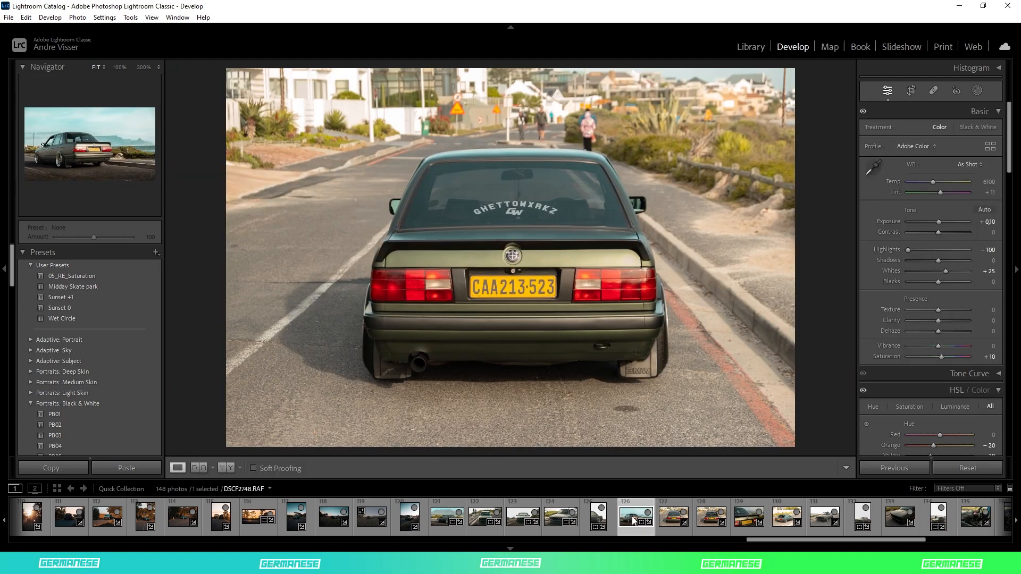
Step: Darken the foreground of DSCF2755.RAF with a linear gradient at about -1.48 Exposure and crop the photo to 16 x 9
click(634, 518)
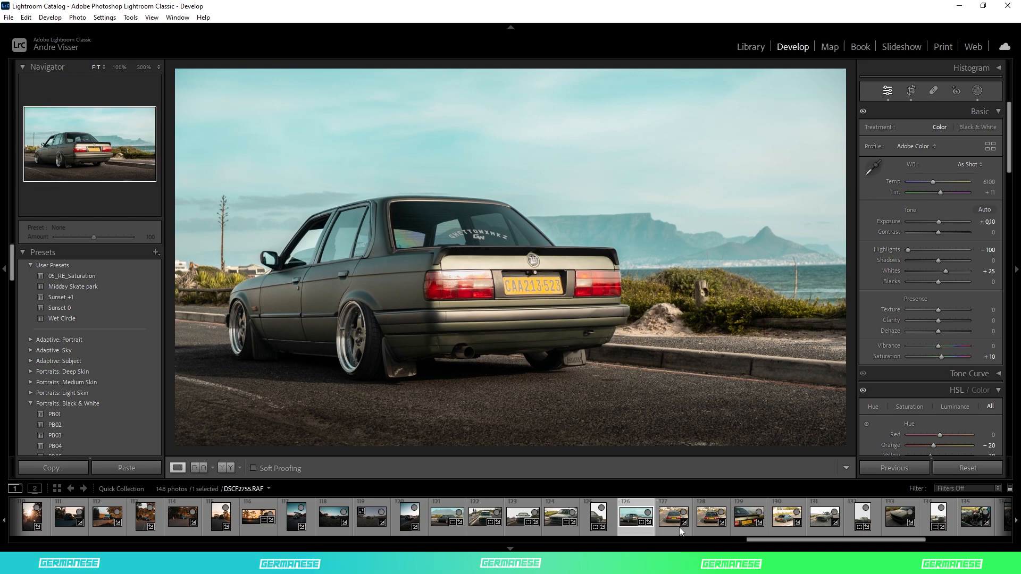
click(682, 531)
key(shift+w)
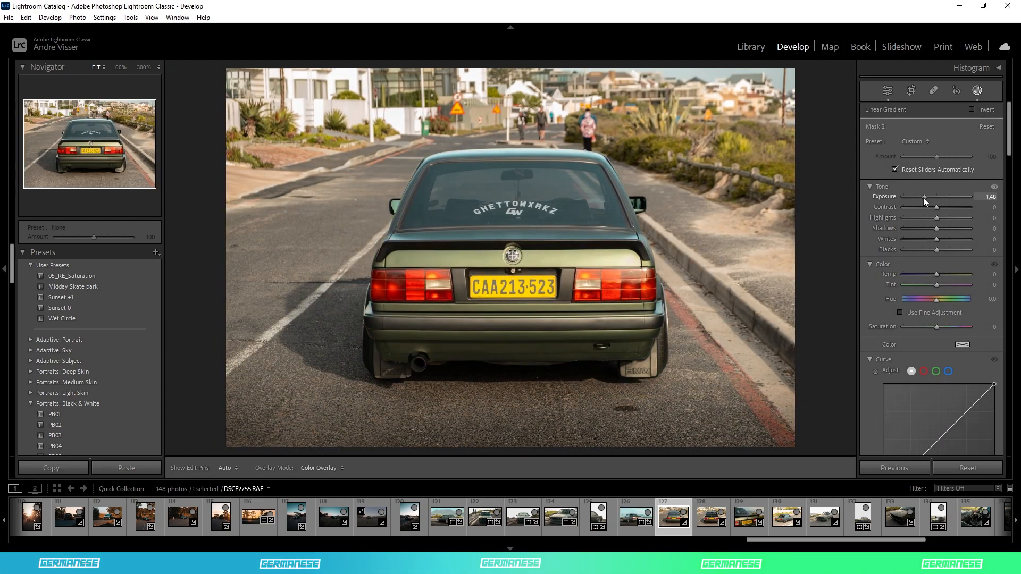
click(911, 91)
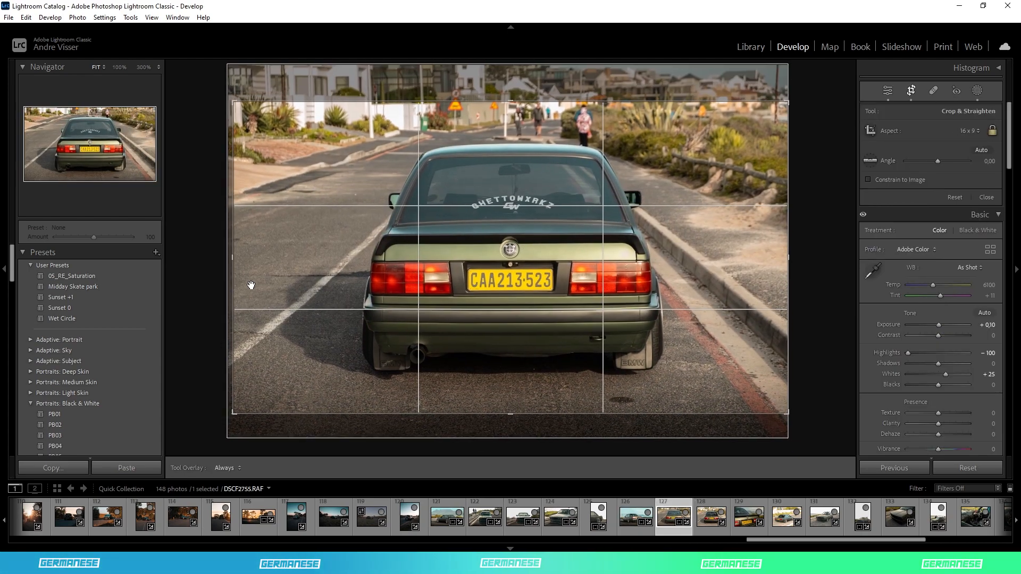
key(Return)
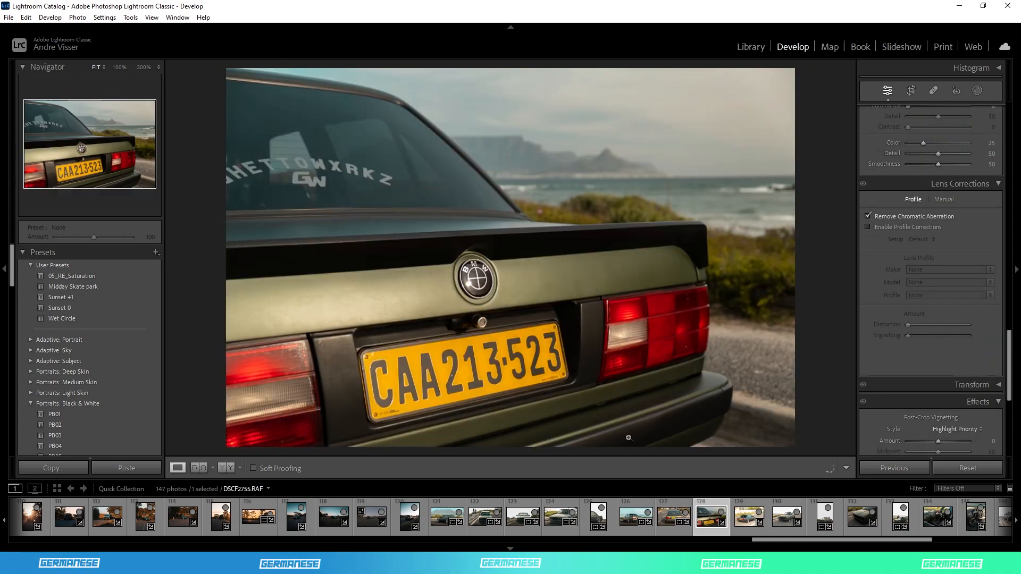
Step: Mask the car and the sky in DSCF2763.RAF and slightly cool the Temp of the sky mask
click(889, 135)
scroll(987, 200, down, 5)
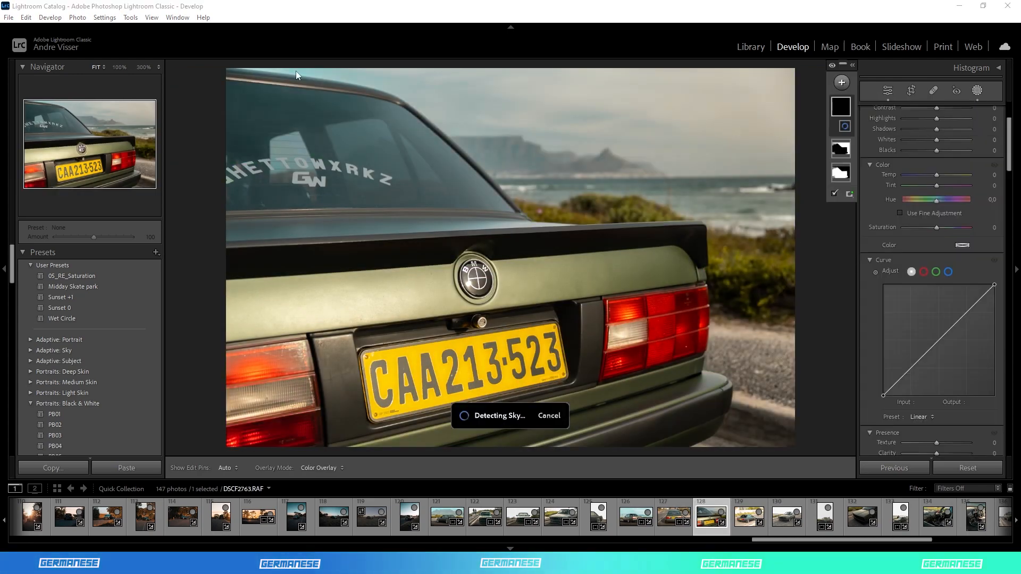
drag(936, 174, 930, 175)
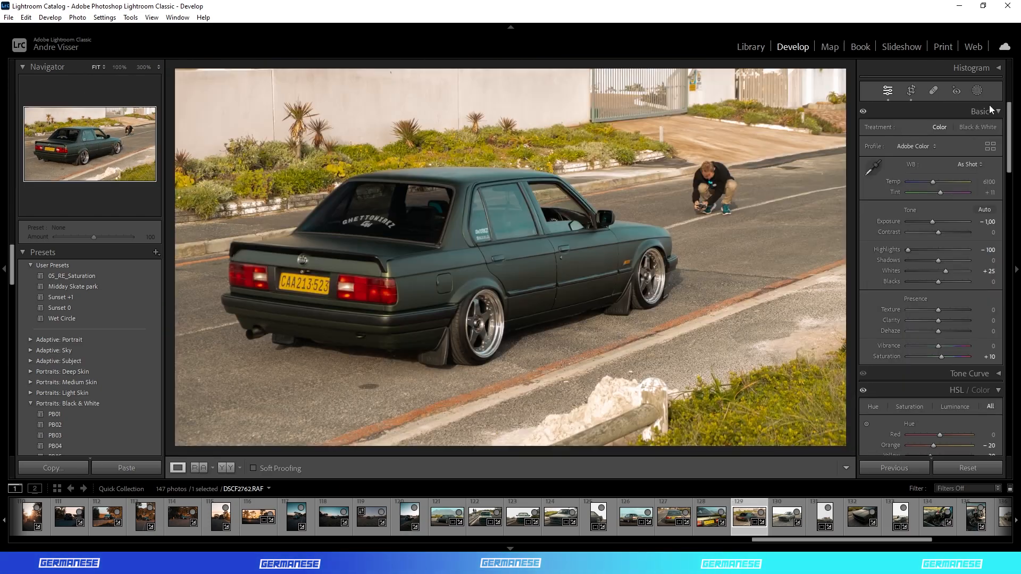
Step: Add a linear gradient over the lower foreground of DSCF2762.RAF and set its Exposure to -1.50
click(977, 90)
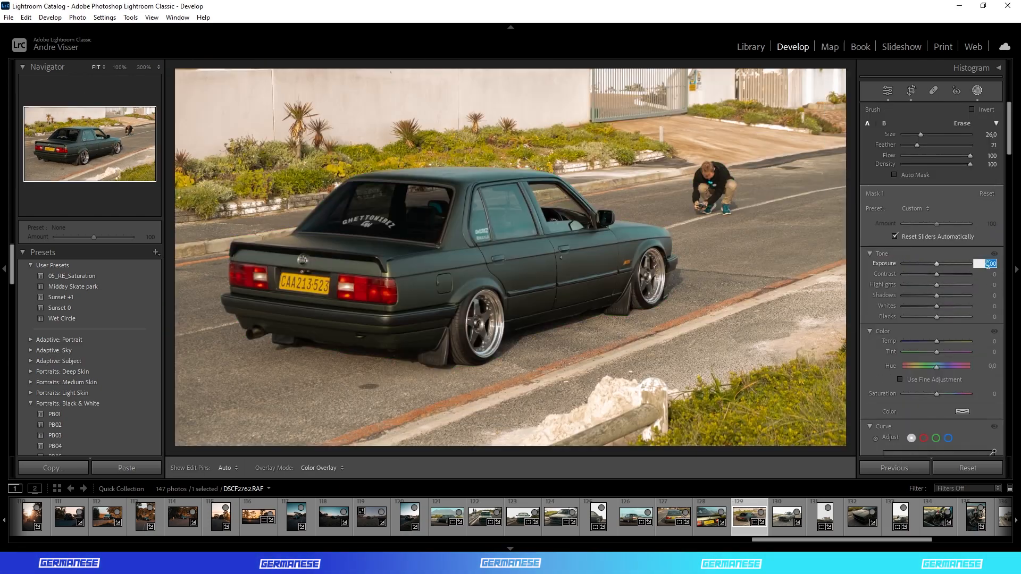
click(862, 194)
drag(628, 420, 588, 310)
drag(936, 197, 924, 198)
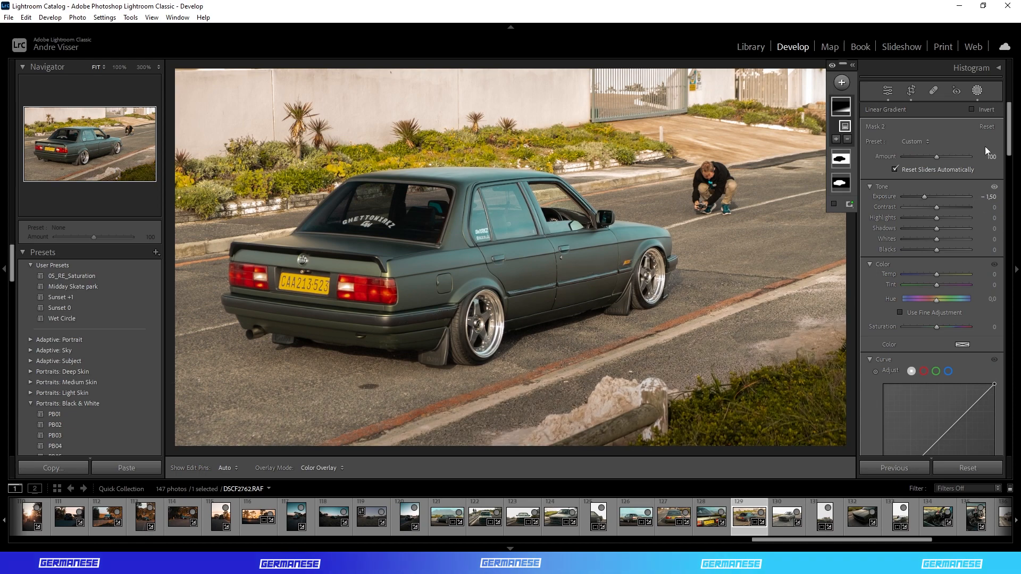
Step: Reopen the masks of DSCF2762.RAF, select the car mask and slightly warm its Temp
click(977, 90)
click(977, 90)
click(841, 155)
drag(936, 260, 938, 260)
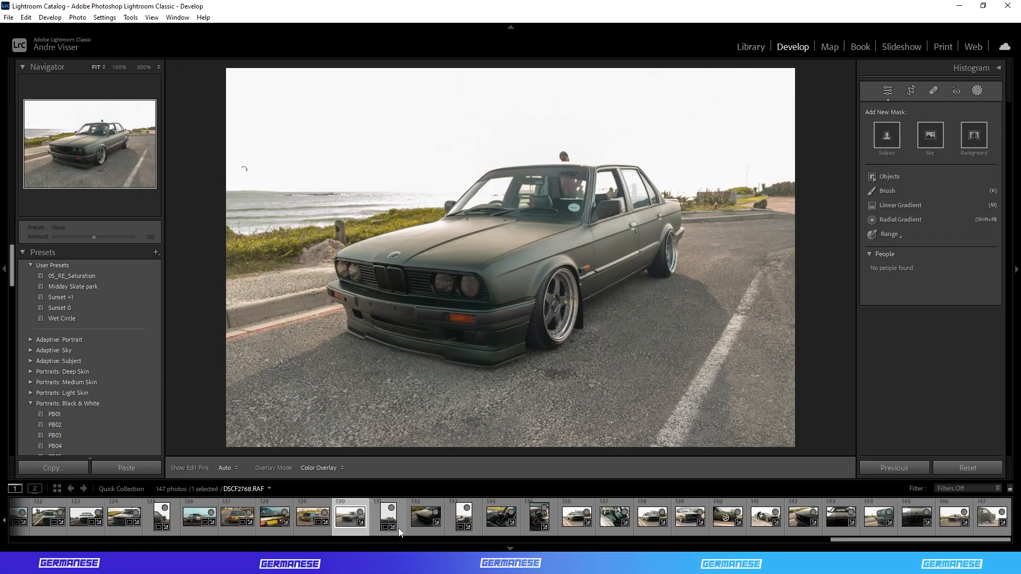
Step: Mask the sky in DSCF2766.RAF, lower its Exposure and refine the photo's mask settings
click(930, 132)
click(990, 197)
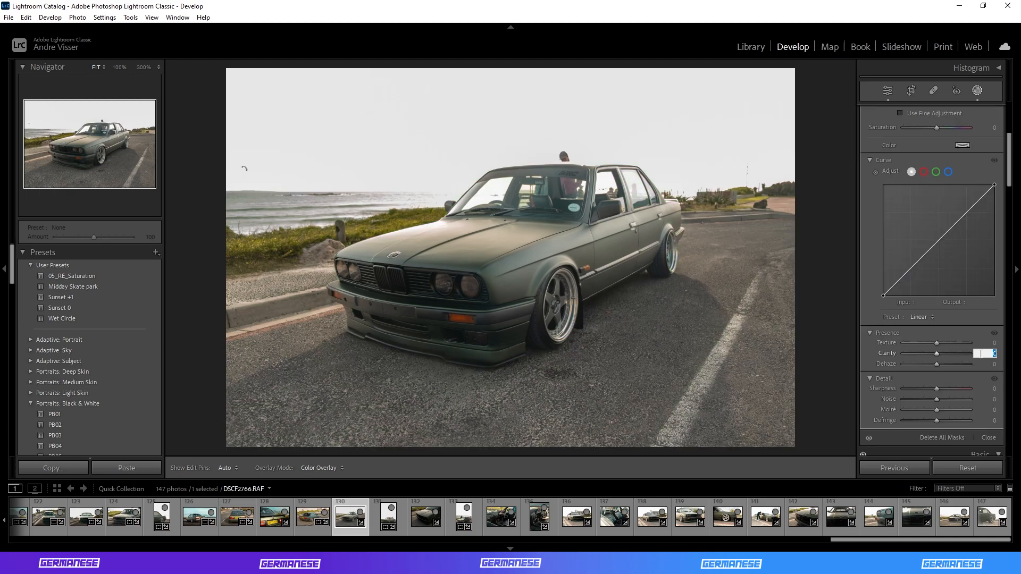
click(989, 300)
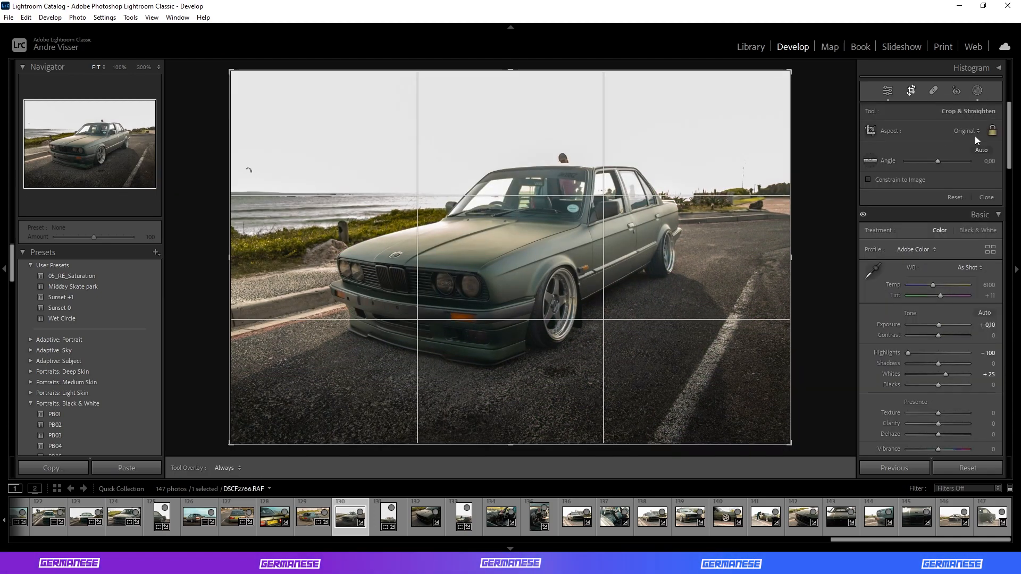
Step: Crop DSCF2766.RAF to 16 x 9, refine its mask Exposure and check the car's front bumper at 100%
click(967, 131)
click(977, 90)
click(989, 196)
click(312, 324)
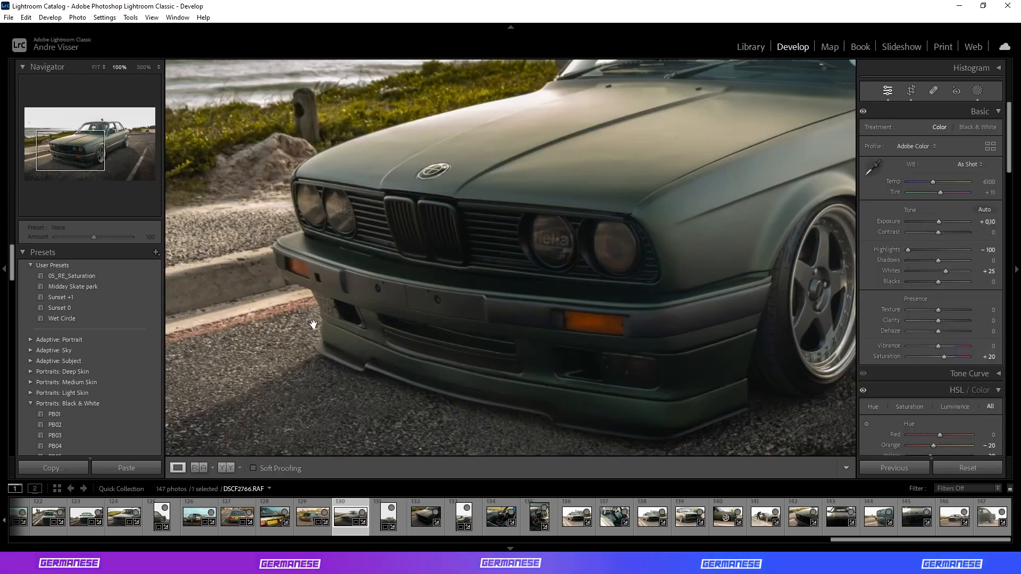
click(312, 324)
Step: Open DSCF2771.RAF, crop it to 16 x 9 and remove the dark spot in the photo's lower-left corner
click(389, 518)
click(426, 519)
click(911, 91)
click(967, 131)
click(891, 255)
click(933, 90)
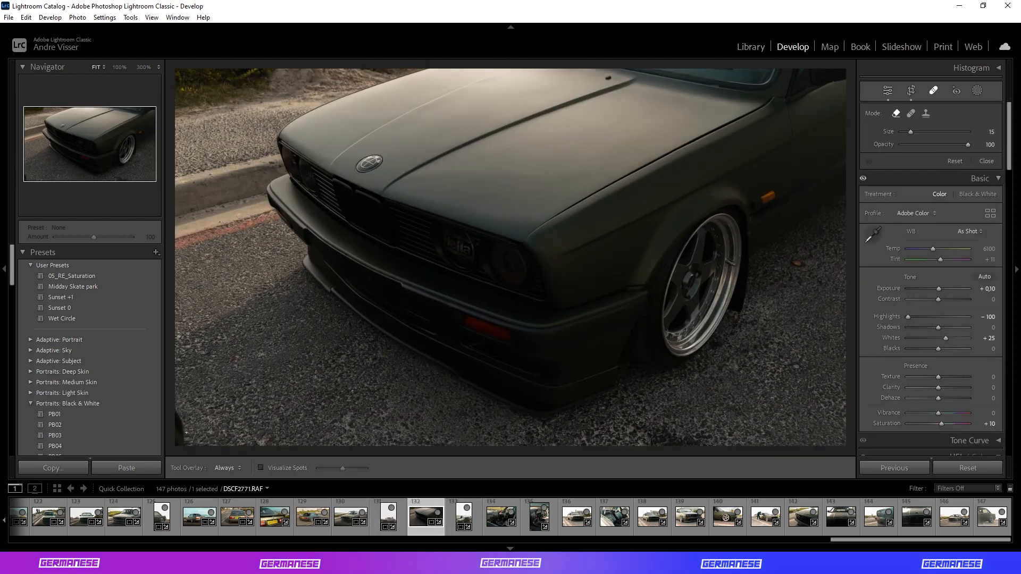
click(933, 90)
Step: Mask the car in DSCF2771.RAF with Select Objects and set the mask's Exposure to 0.50 and Shadows to 20
click(978, 90)
click(887, 166)
mouse_move(323, 165)
mouse_down()
mouse_move(597, 349)
mouse_move(311, 197)
mouse_up()
click(990, 196)
click(990, 229)
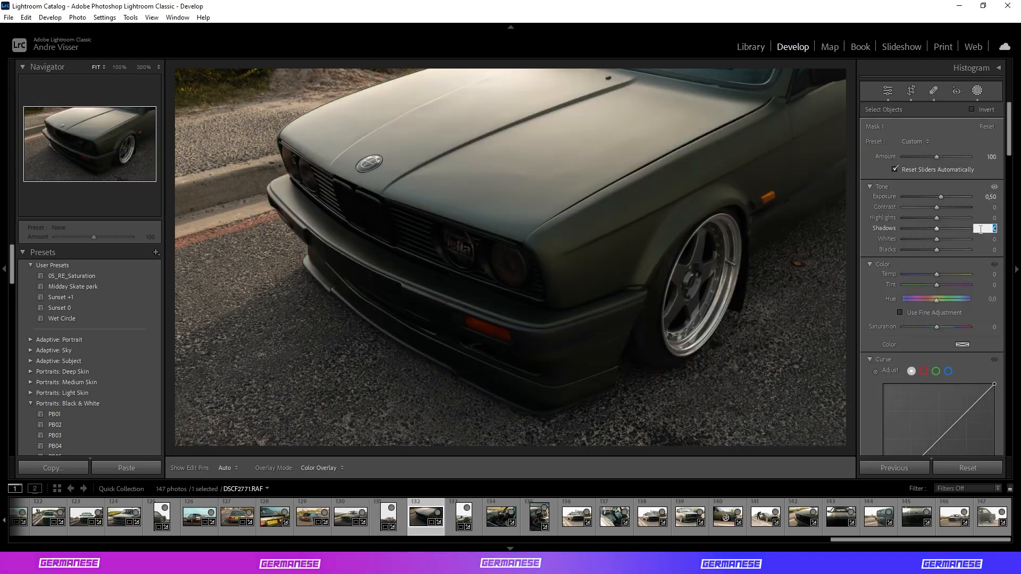
text(20)
Step: Duplicate and invert the car mask of DSCF2771.RAF to target the background and adjust the inverted mask
right_click(837, 106)
click(886, 144)
scroll(930, 298, down, 5)
click(989, 290)
click(977, 91)
click(978, 90)
Step: Darken the road in DSCF2771.RAF with a reduced-exposure mask combining linear gradients from the lower-left and lower-right corners
click(842, 82)
drag(335, 322, 409, 234)
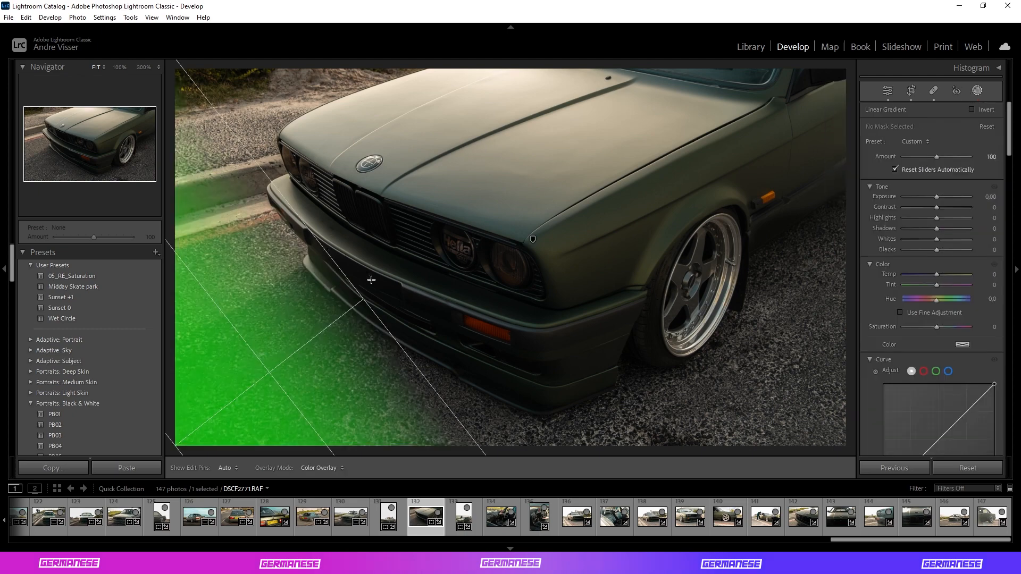
drag(937, 197, 922, 198)
click(836, 139)
click(861, 209)
drag(836, 425, 761, 261)
Step: Create a separate Select Objects mask covering the front wheel in DSCF2771.RAF
click(842, 82)
click(864, 130)
drag(713, 226, 686, 346)
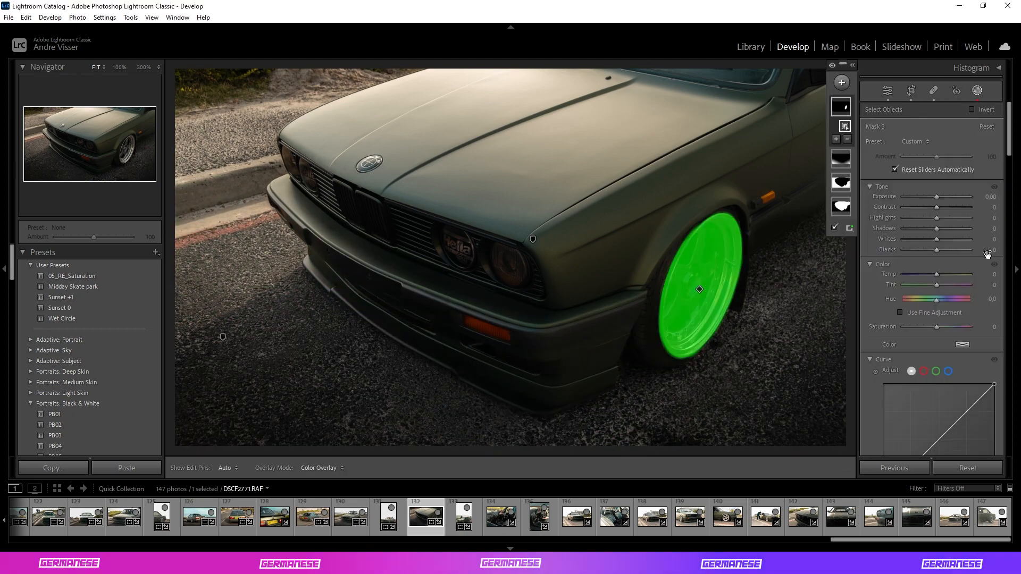
Step: Open DSCF2775.RAF, crop it to an upright 16 x 9 frame and inspect the windscreen area at 100%
click(464, 517)
click(911, 91)
click(911, 90)
click(502, 266)
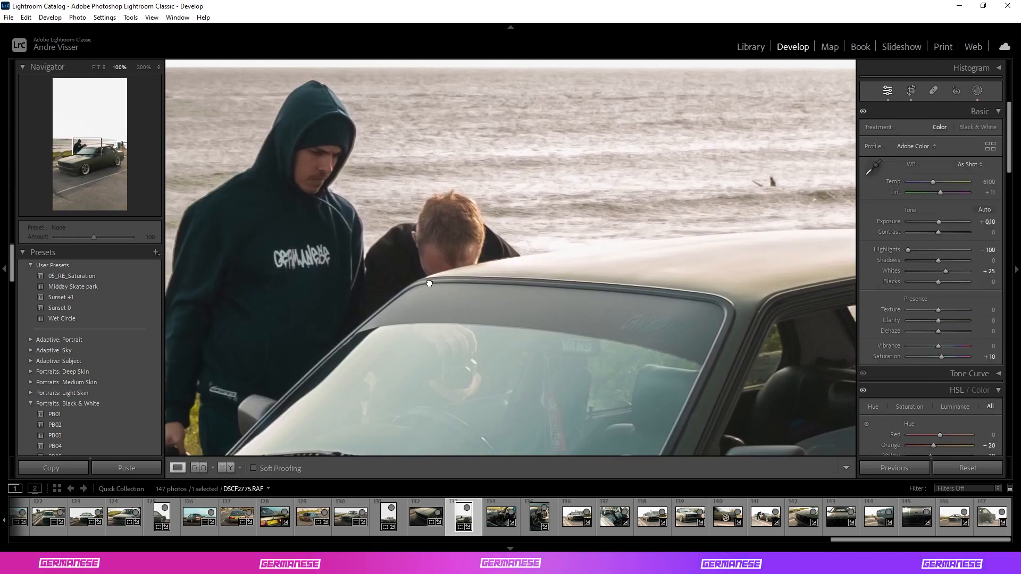
click(501, 266)
Step: Go over the existing masks of DSCF2775.RAF, add a Select Sky mask and lower its Exposure to about -0.64
click(978, 90)
click(841, 131)
scroll(984, 294, down, 5)
click(841, 106)
click(842, 82)
click(864, 106)
scroll(948, 218, up, 5)
drag(989, 198, 983, 202)
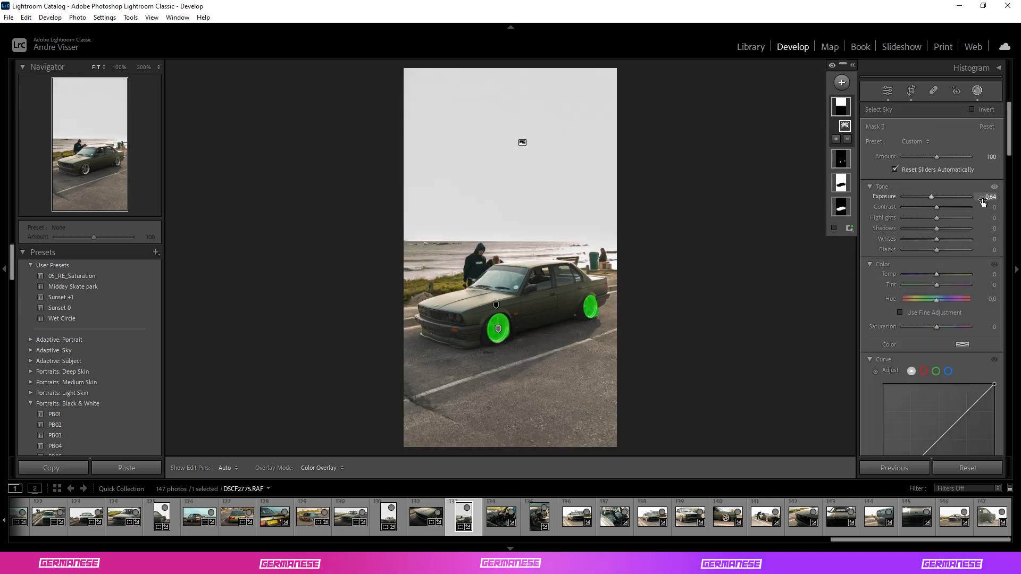
Step: Adjust the overall Exposure of DSCF2775.RAF and add a linear gradient rising over the foreground road
click(978, 90)
click(985, 222)
click(978, 90)
click(842, 82)
drag(537, 442, 497, 342)
Step: Open the interior shot DSCF2776.RAF, raise its Shadows slightly and crop it
click(501, 517)
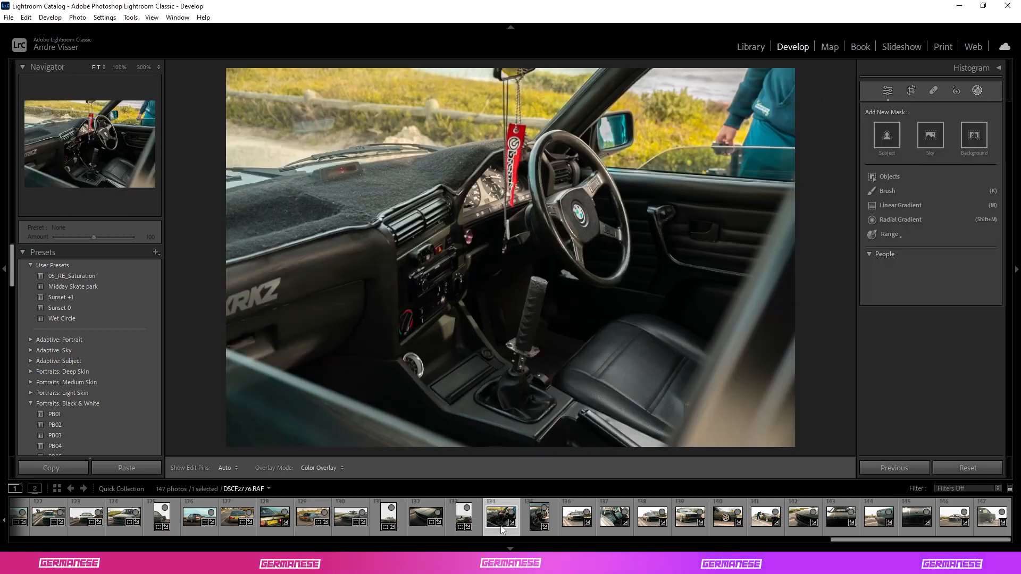
click(977, 90)
mouse_move(988, 260)
mouse_down()
mouse_move(977, 261)
mouse_move(995, 261)
mouse_up()
click(910, 91)
click(911, 90)
Step: Look through the neighbouring interior shots, open the front view DSCF2788.RAF and crop it to a 16 x 9 frame
click(539, 517)
click(615, 517)
click(577, 517)
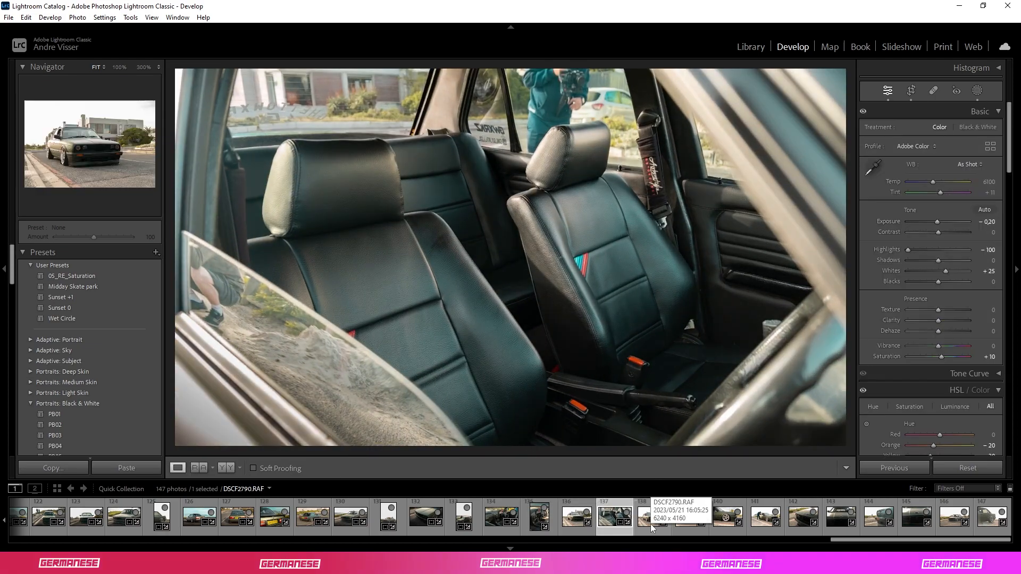
key(r)
key(r)
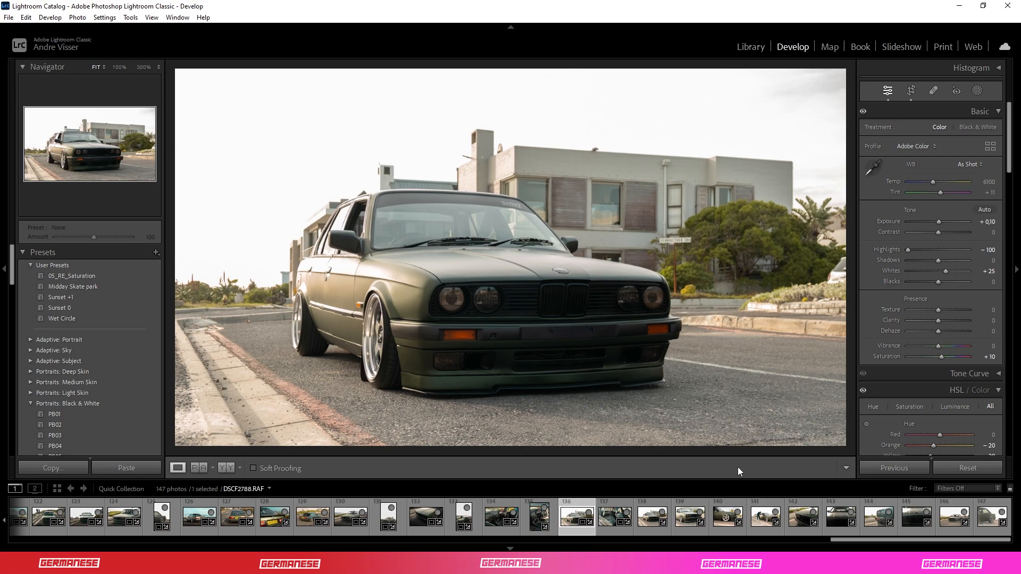
Step: Mask the car in DSCF2788.RAF with Select Subject, duplicate and invert that mask, and cover the foreground road with a linear gradient
click(977, 91)
click(930, 146)
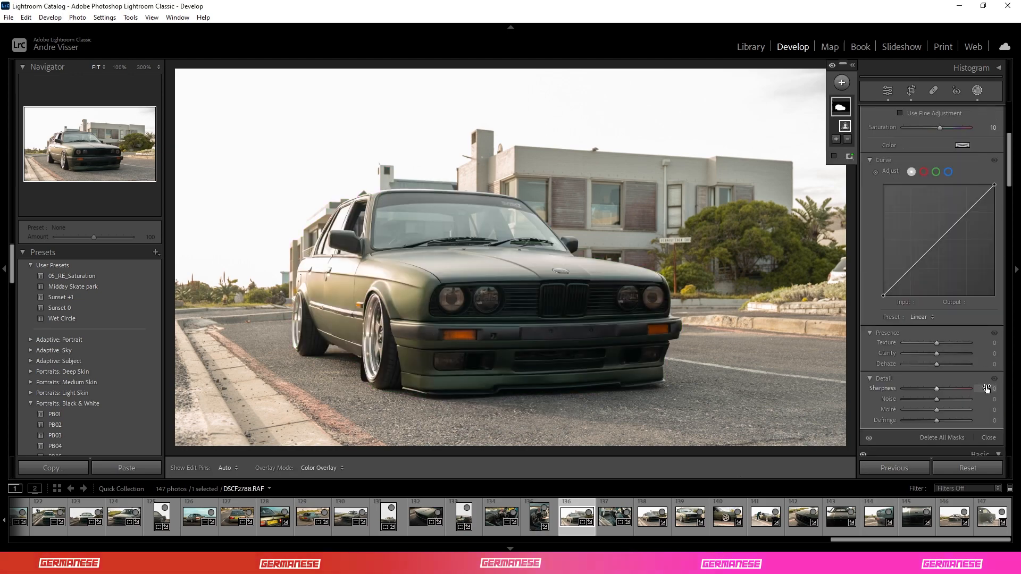
drag(978, 254, 985, 256)
right_click(846, 112)
click(882, 171)
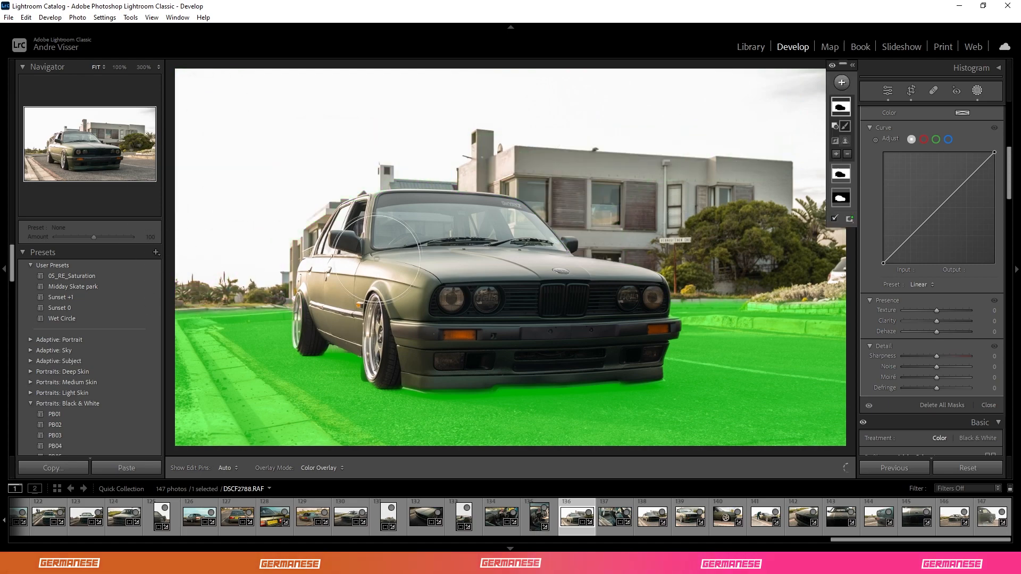
Step: Open the similar front view DSCF2790.RAF and remove it from the Quick Collection
click(615, 516)
click(662, 516)
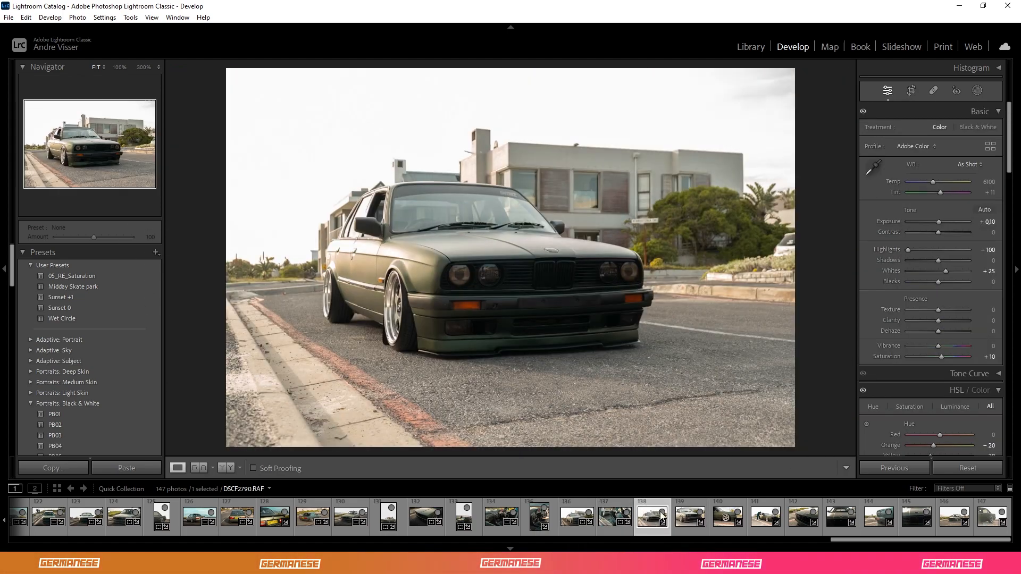
key(Delete)
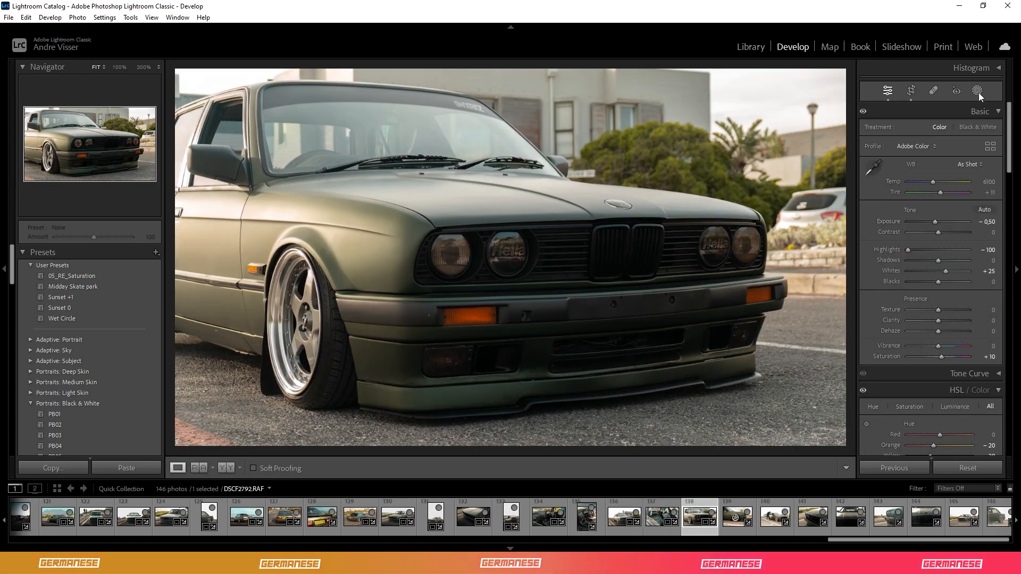
Step: Mask the car in DSCF2792.RAF and DSCF2798.RAF with Select Subject, and add a linear gradient over the road in DSCF2798.RAF
click(977, 91)
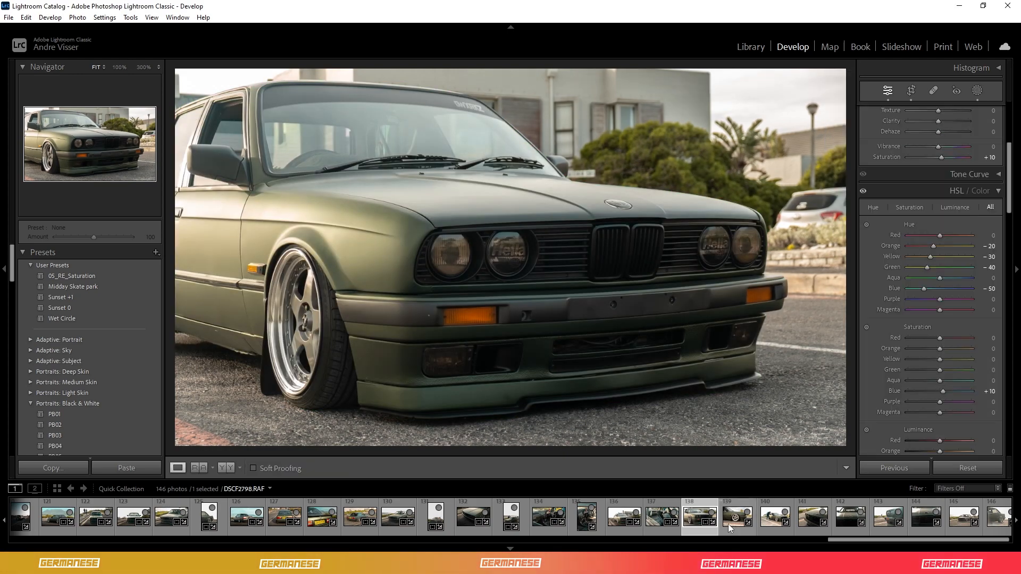
click(737, 515)
key(shift+w)
click(889, 142)
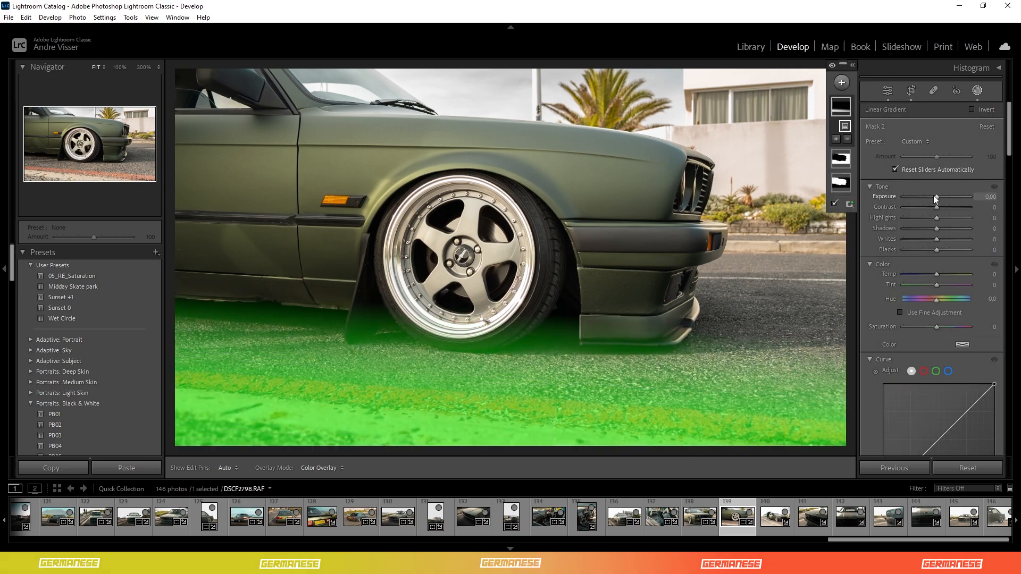
key(shift+w)
Step: Mask the car in DSCF2803.RAF with Select Subject, then duplicate and invert the mask and slightly lower the background's Exposure
key(Right)
key(shift+w)
click(880, 145)
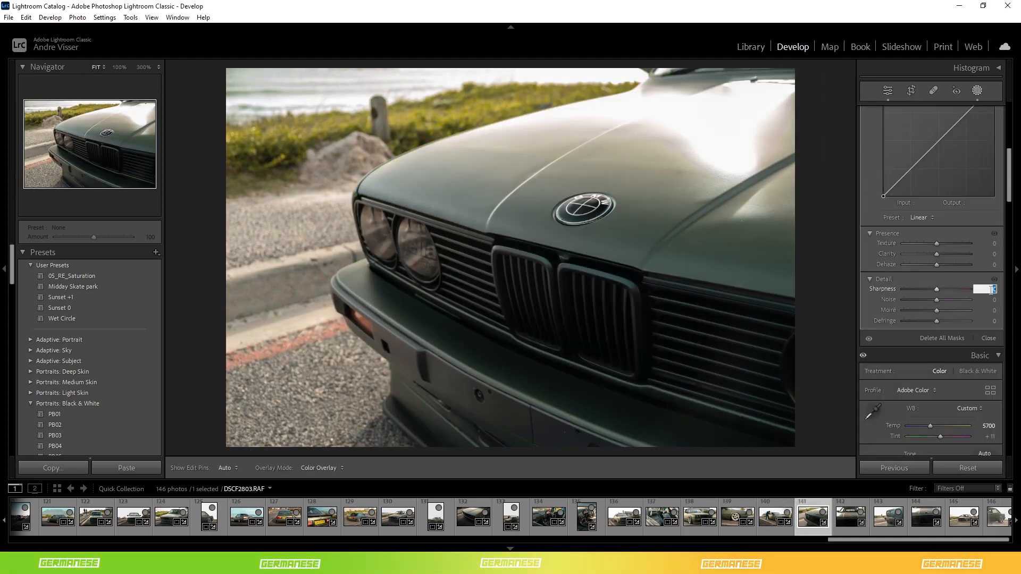
right_click(841, 106)
click(901, 144)
drag(936, 197, 933, 197)
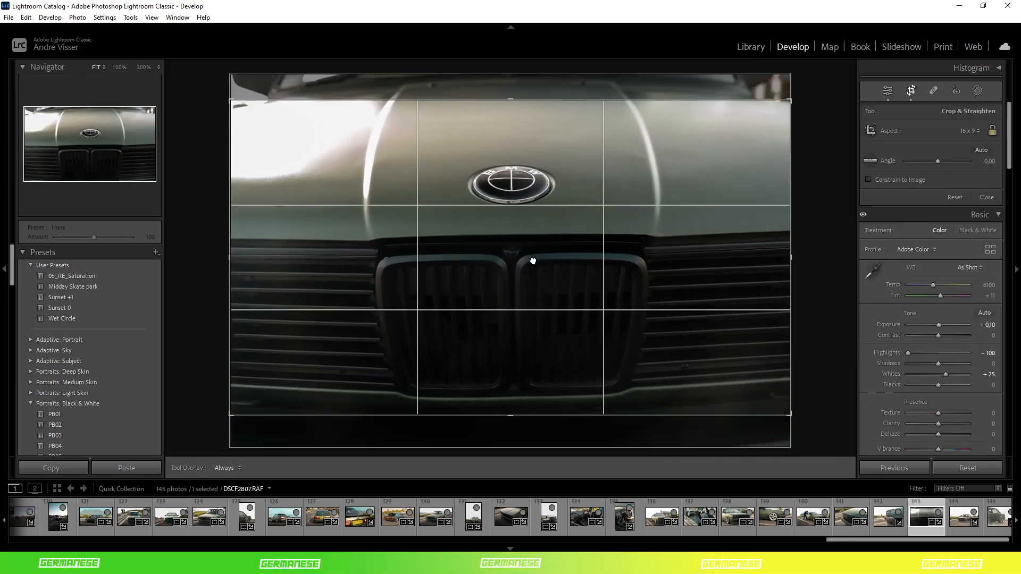
Step: Crop the bonnet close-up DSCF2807.RAF to 16 x 9, and add a Select Subject mask in DSCF2809.RAF, opening its Exposure for editing
drag(941, 262, 953, 262)
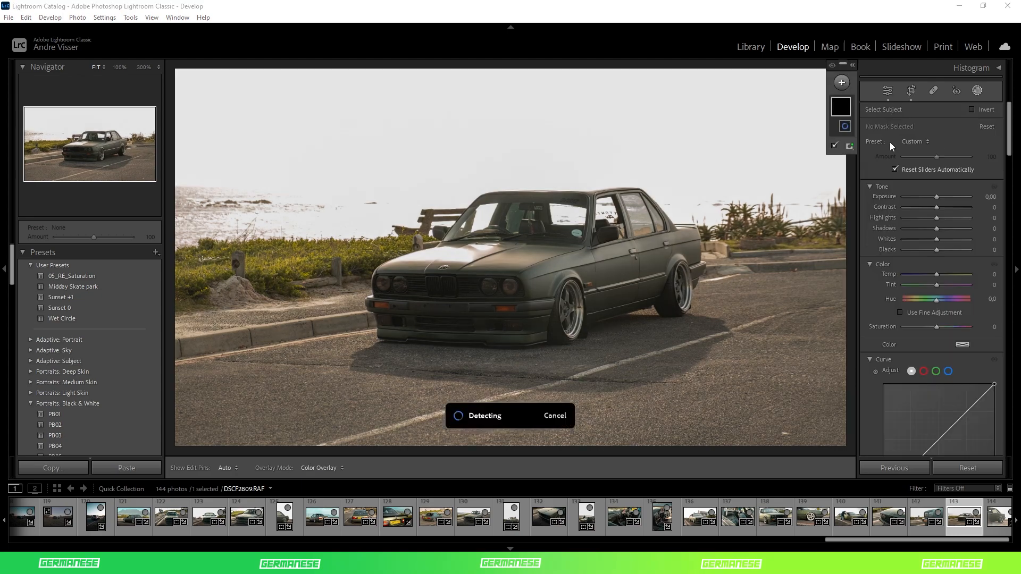
click(990, 196)
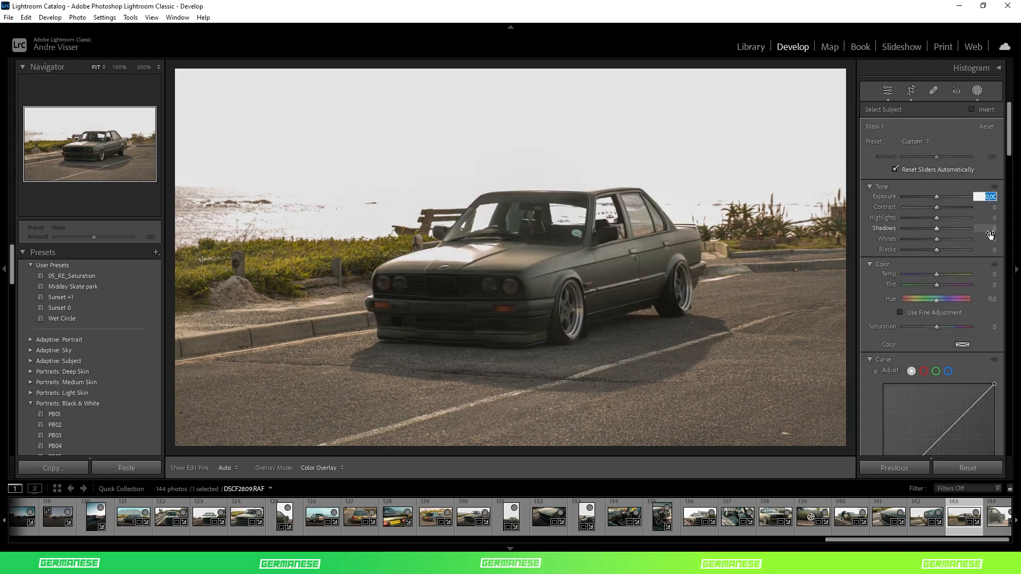